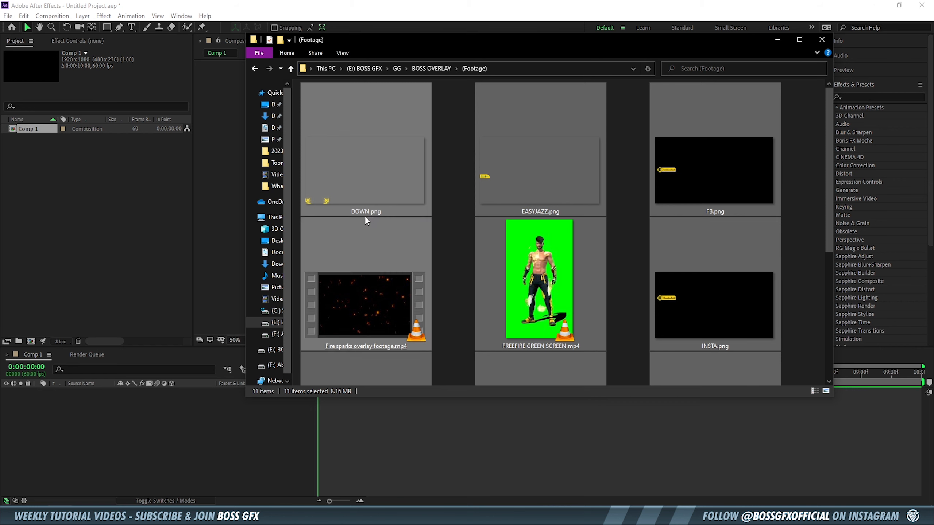
Import all the files in the Footage folder into the project and add them as layers to Comp 1
drag(365, 305, 103, 224)
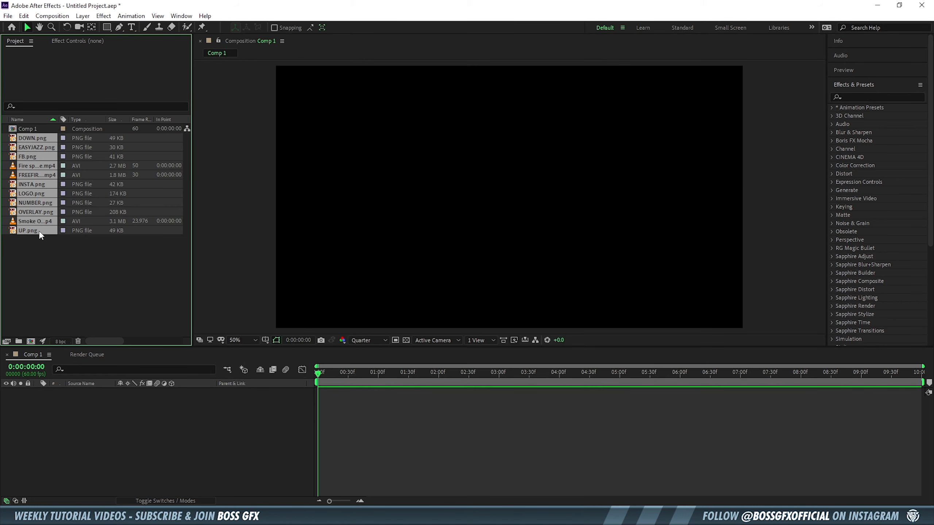
drag(40, 228, 67, 420)
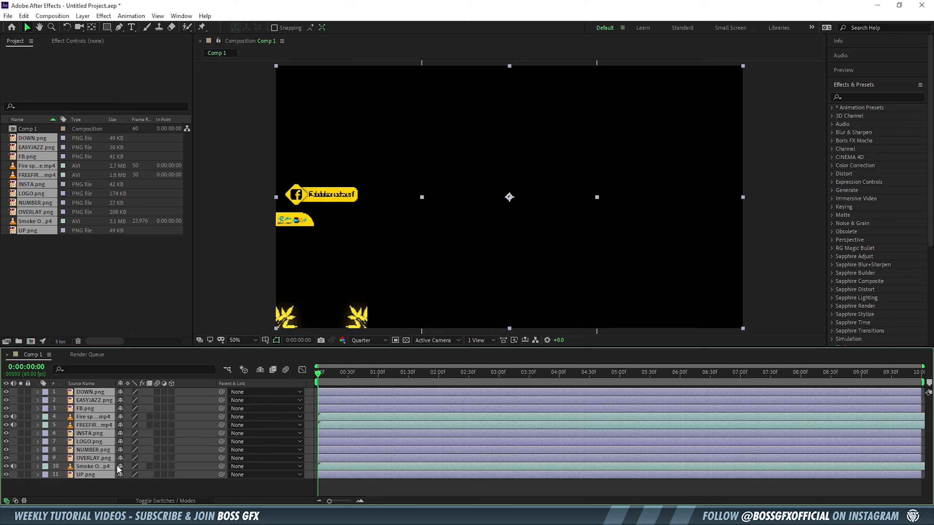
click(95, 485)
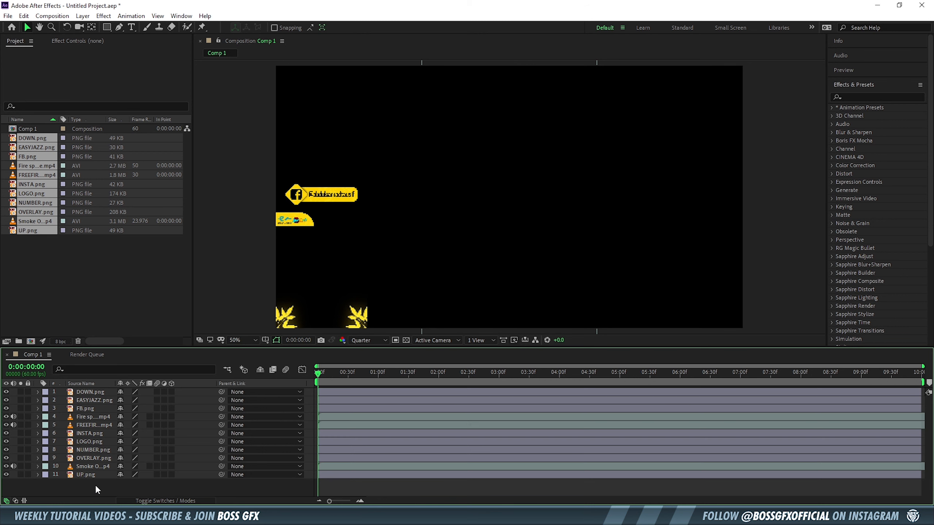
Reorder the layers with UP.png on top, LOGO.png under NUMBER.png, the fire sparks above the smoke, and OVERLAY.png at the bottom
click(91, 459)
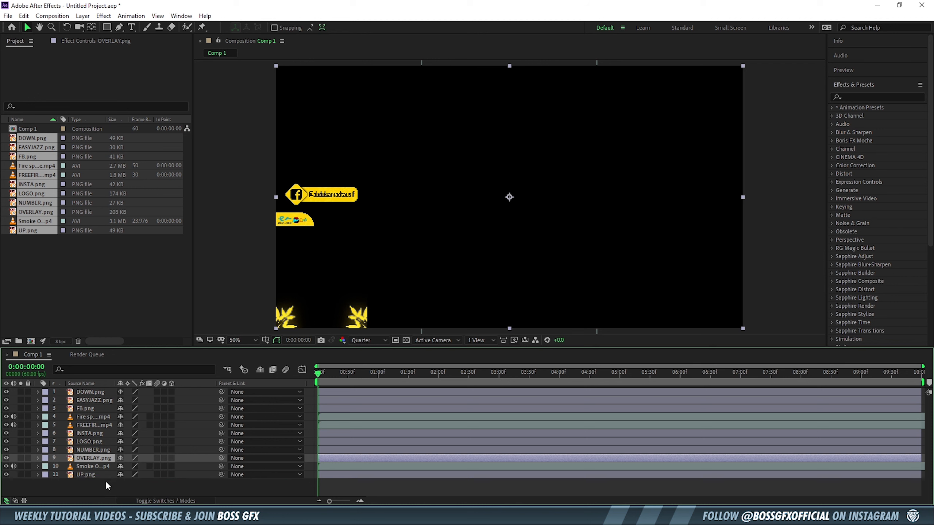
key(ctrl+shift+bracketleft)
drag(90, 466, 99, 390)
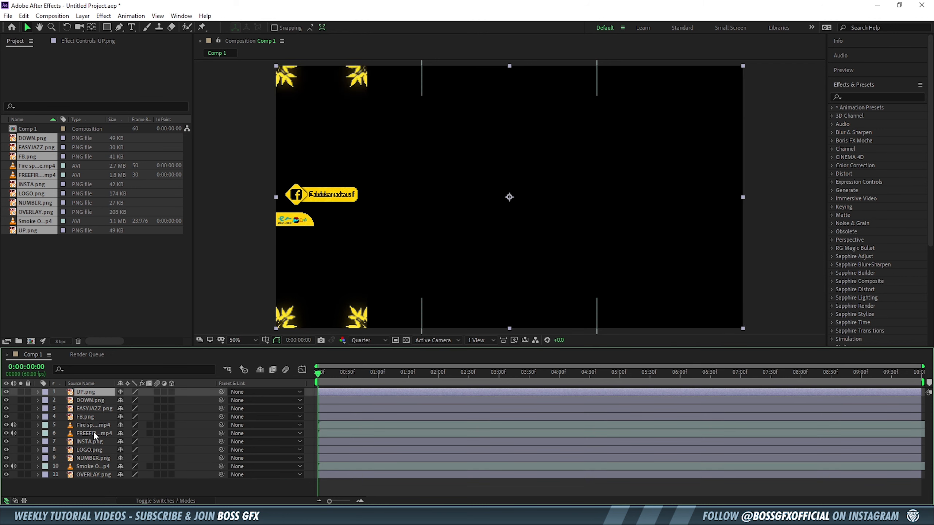
drag(95, 425, 93, 461)
key(ctrl+Up)
key(ctrl+Up)
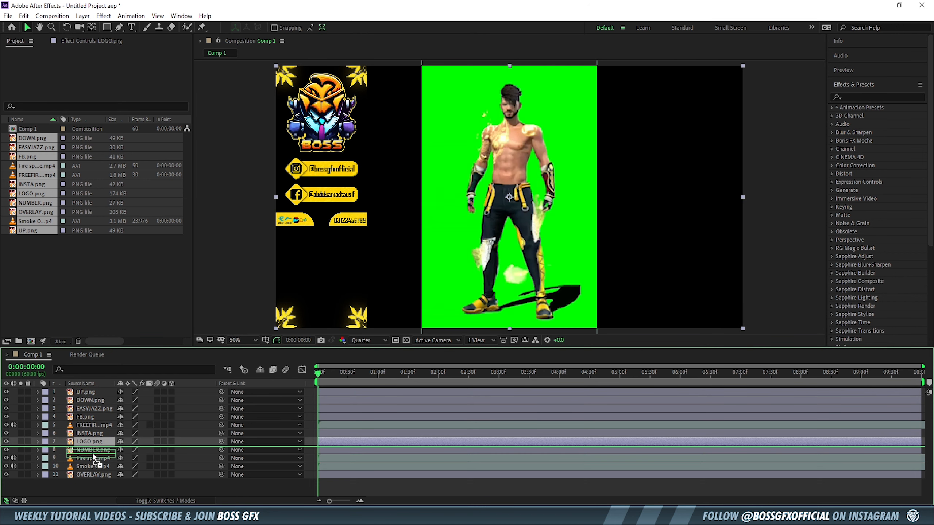
key(ctrl+bracketleft)
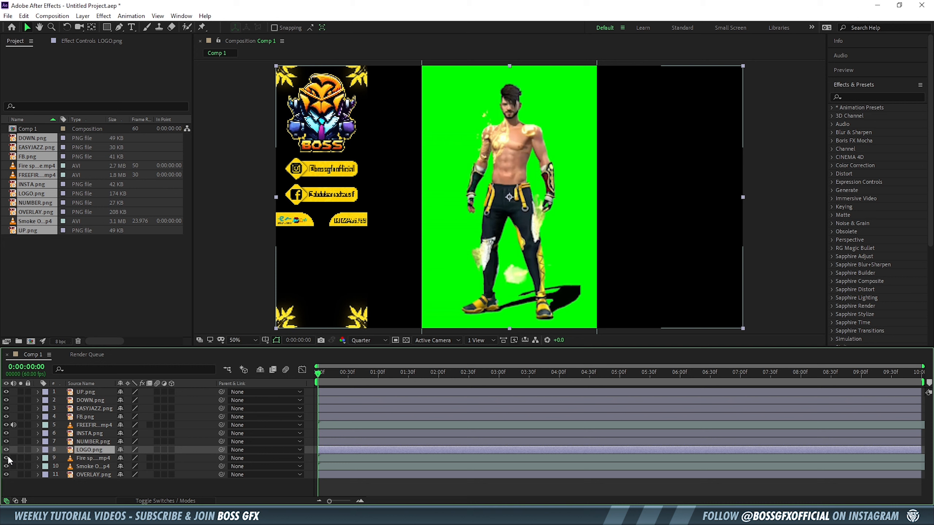
Hide the Free Fire green screen, smoke and fire sparks video layers
click(6, 424)
click(5, 466)
click(6, 457)
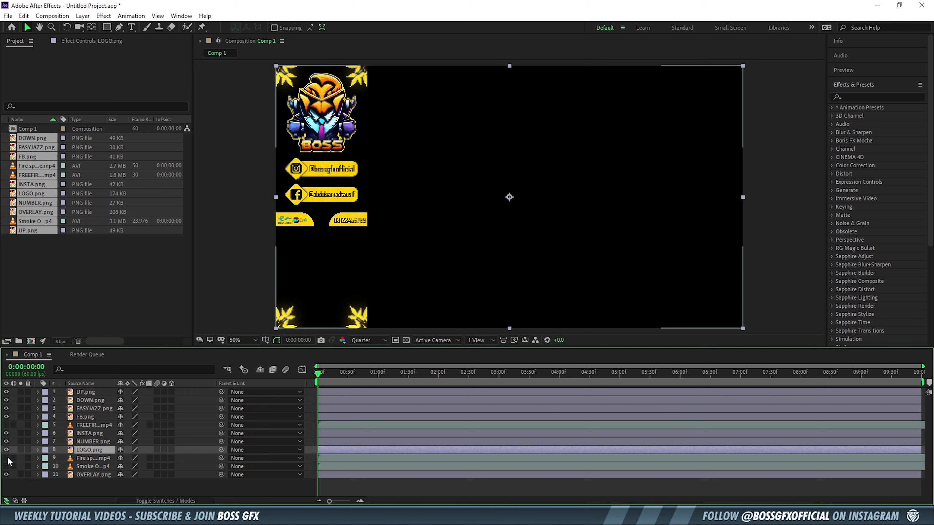
Arrange the layers below DOWN.png as FREEFIRE, EASYJAZZ, NUMBER, FB, INSTA and LOGO, and lock every layer
click(85, 441)
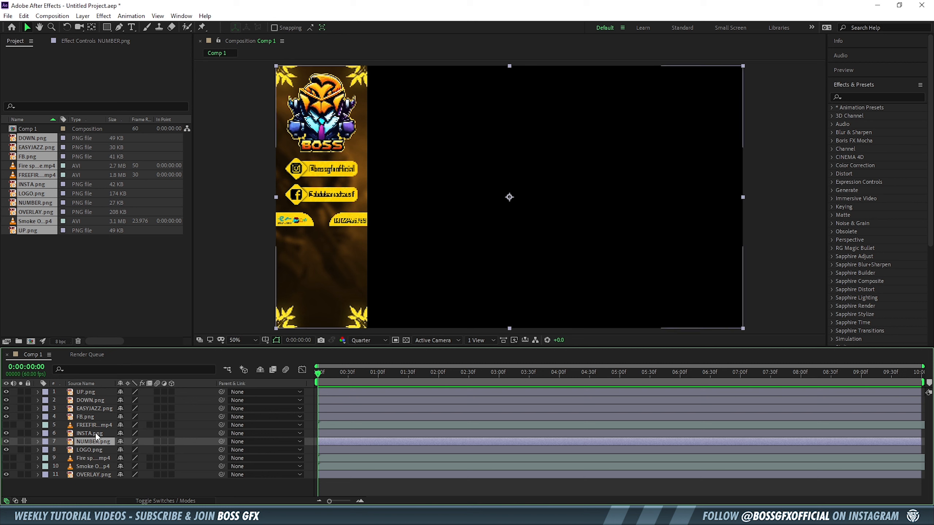
mouse_move(95, 433)
mouse_down()
mouse_move(95, 445)
mouse_move(92, 421)
mouse_up()
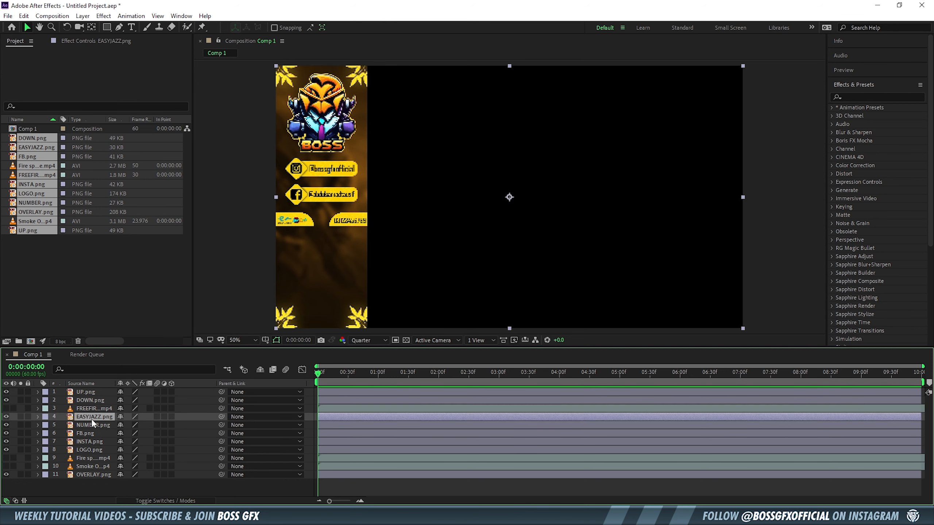
click(88, 409)
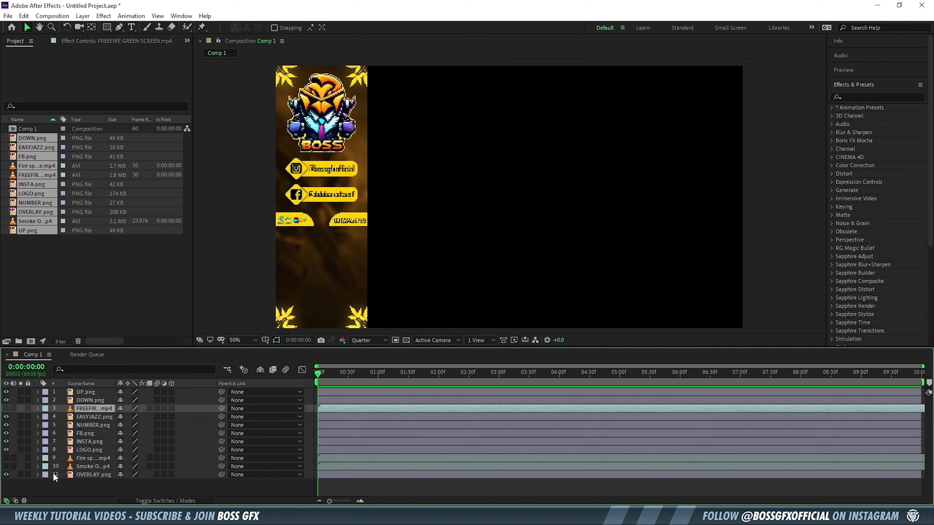
drag(27, 475, 34, 398)
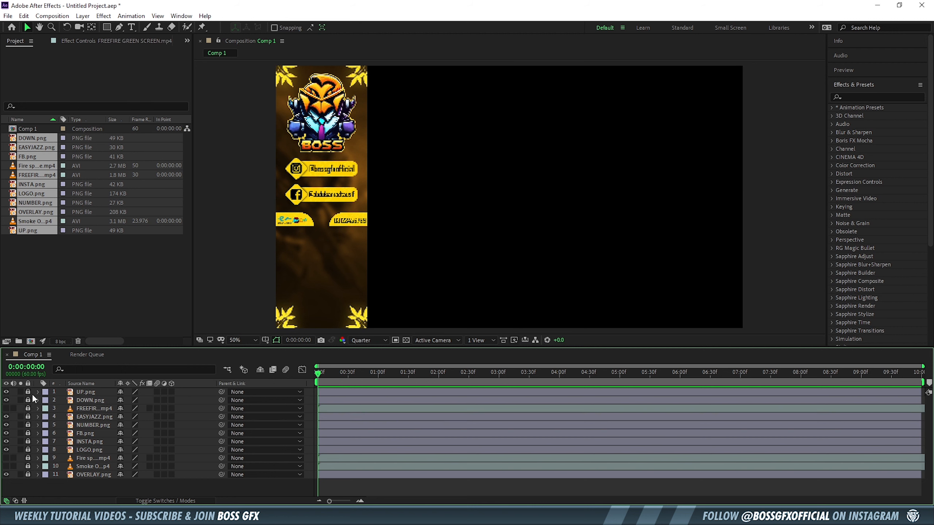
With only UP.png unlocked and selected, go to 0:00:00:30 and open Animation Composer 3
click(88, 394)
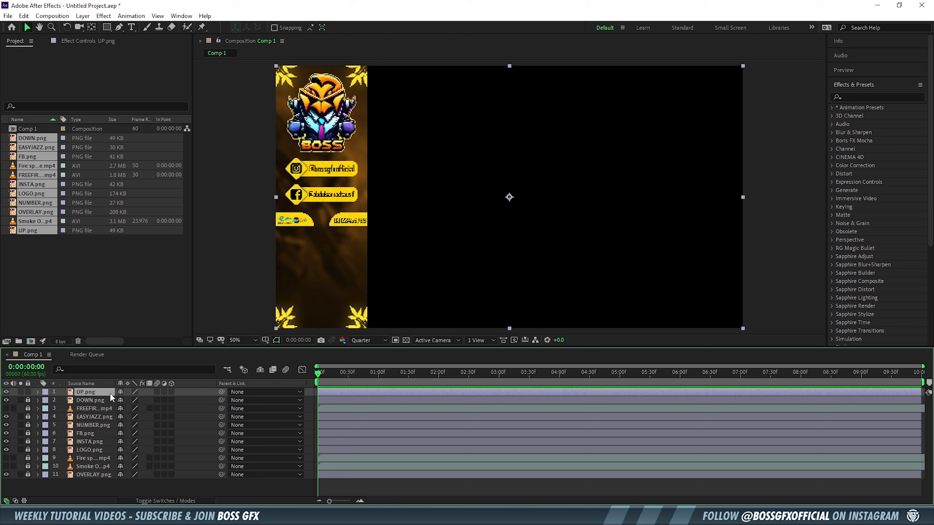
drag(320, 377, 348, 378)
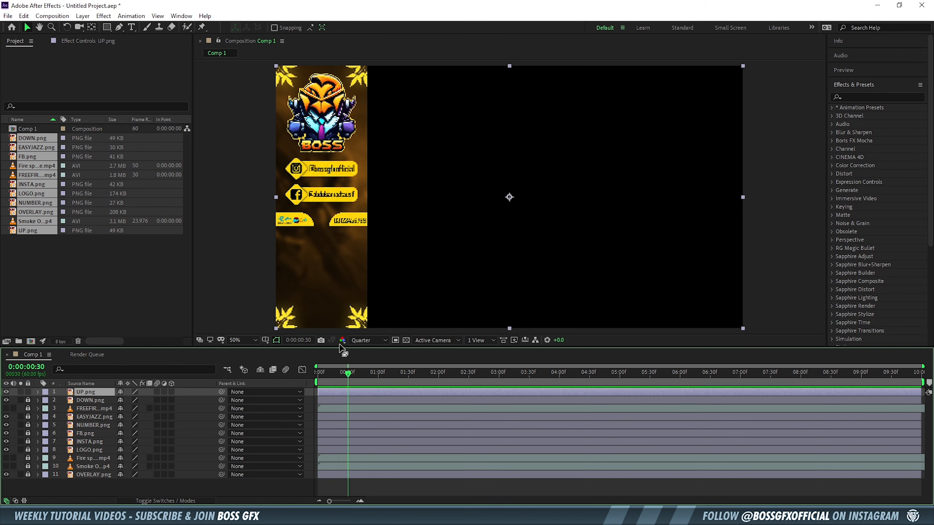
click(141, 16)
mouse_move(181, 16)
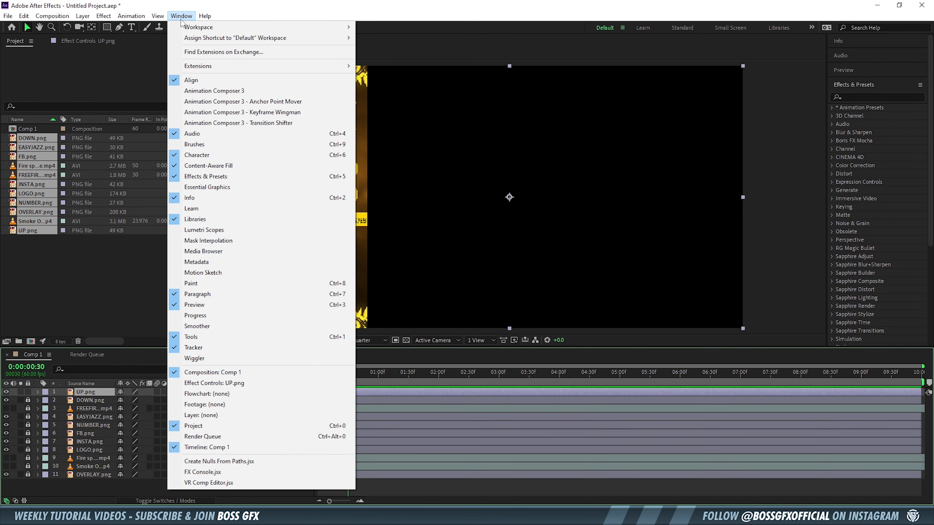
click(237, 91)
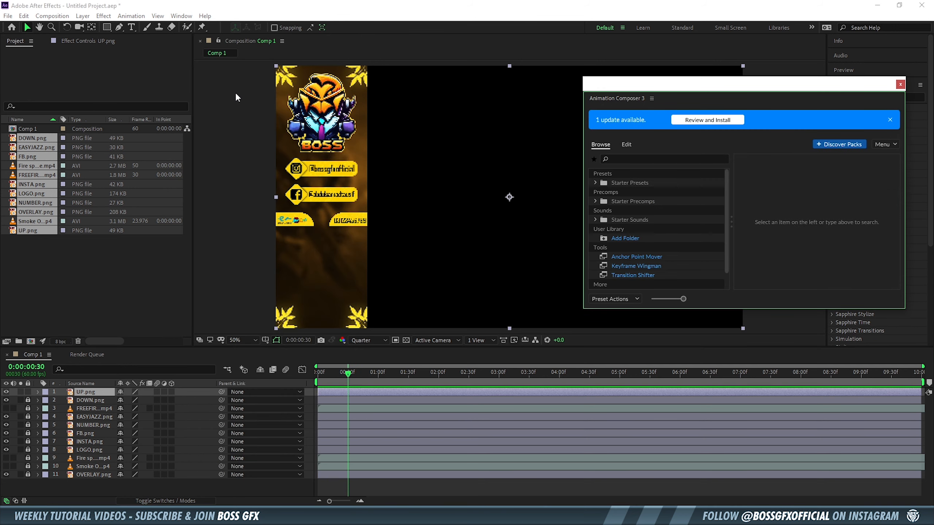
drag(604, 92, 459, 99)
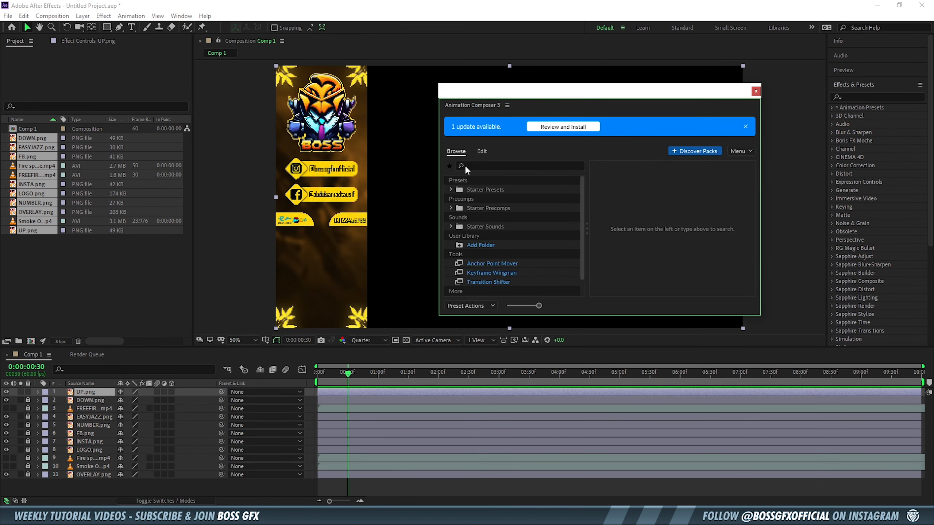
Apply the 2D layer transition Ease Position & Rotate, Top variant, to UP.png as an In animation
click(451, 189)
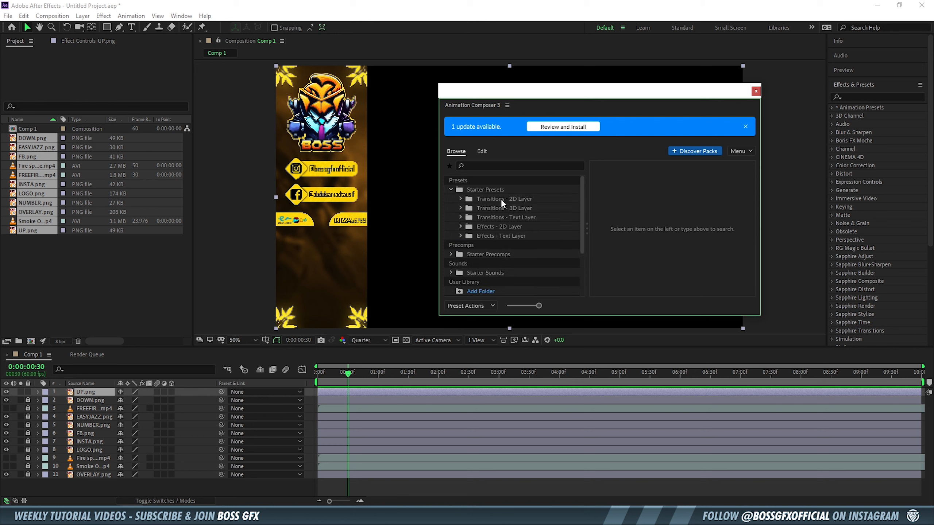
click(461, 199)
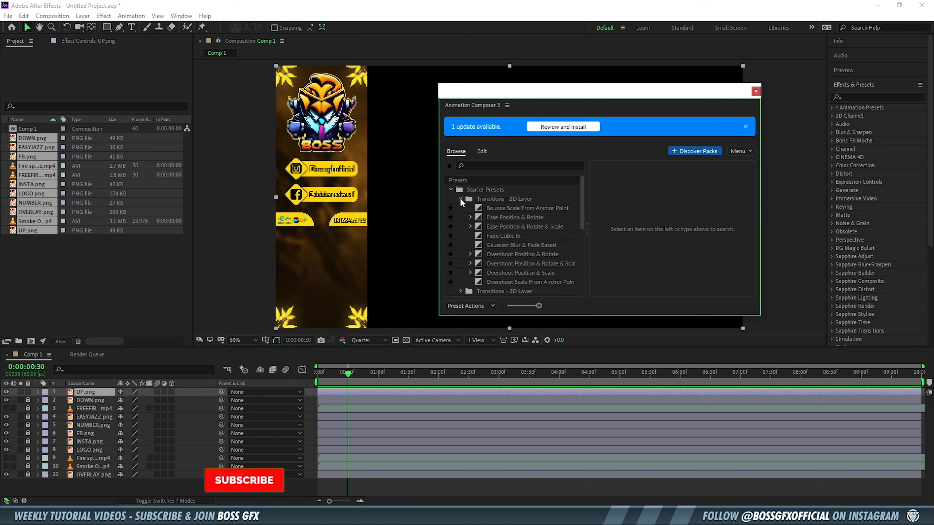
click(510, 199)
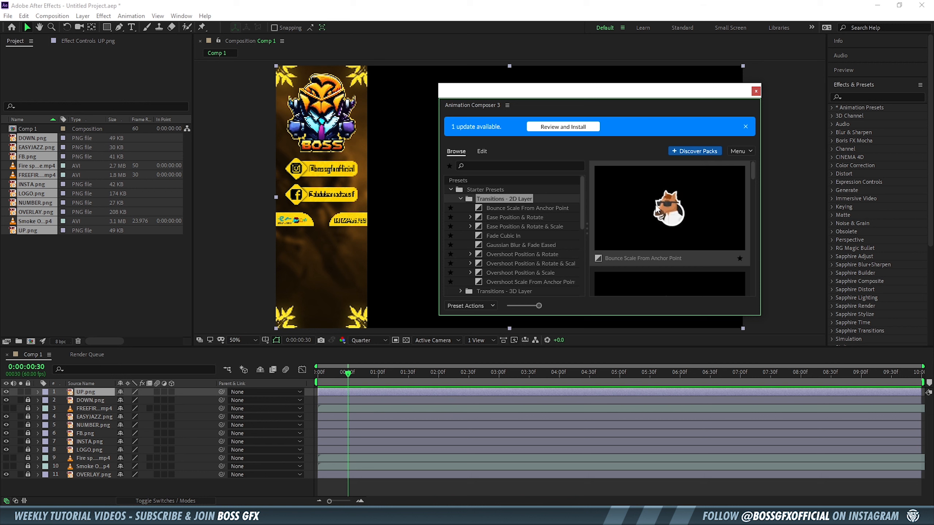
click(531, 218)
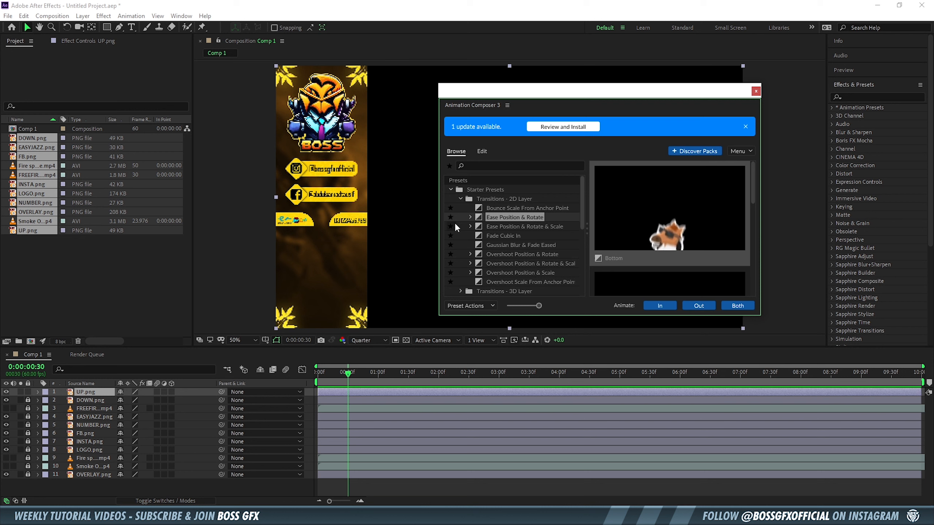
click(470, 217)
scroll(649, 227, down, 5)
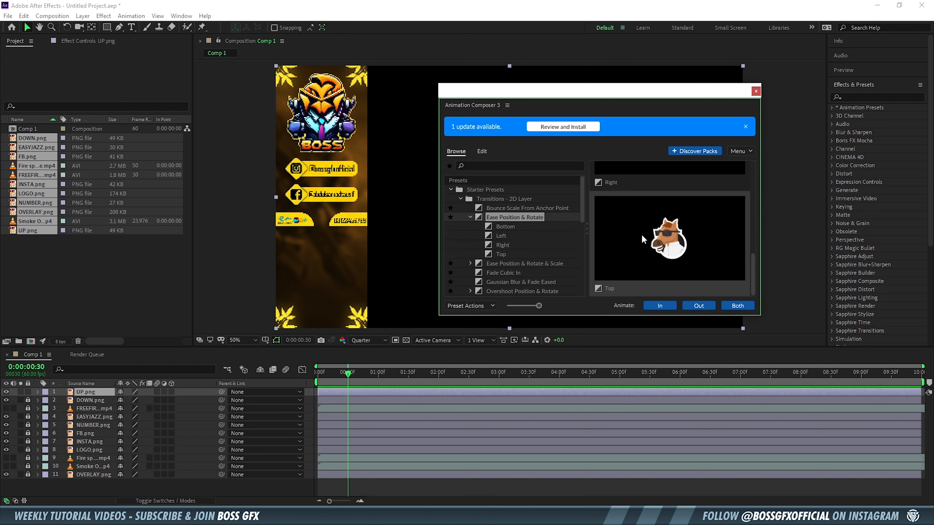
click(660, 306)
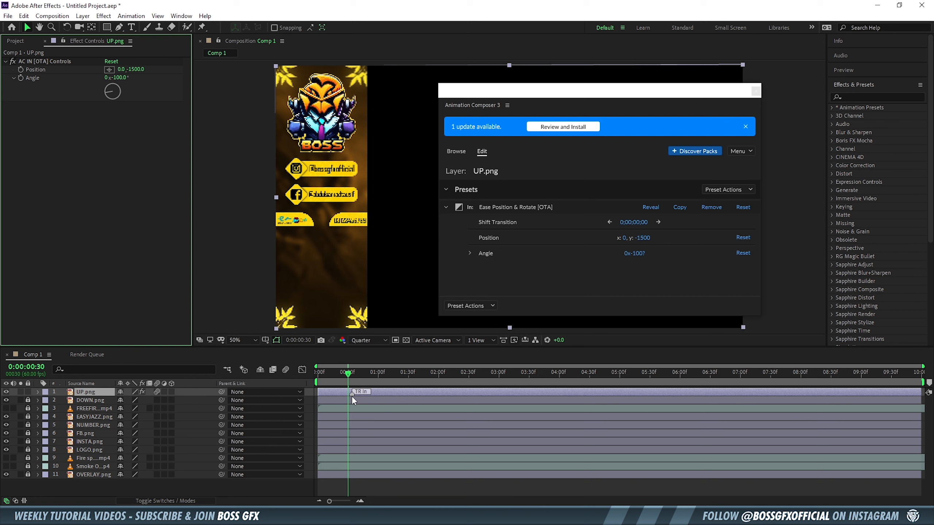
Align the TR In marker of UP.png with 0:00:00:30 and preview the entrance
drag(351, 395, 348, 395)
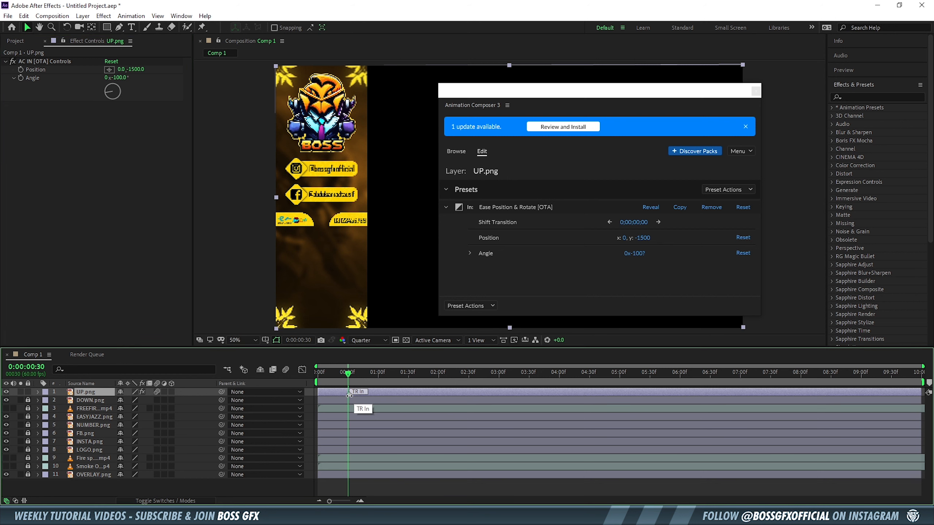
click(346, 375)
mouse_move(334, 376)
mouse_down()
mouse_move(358, 380)
mouse_move(331, 375)
mouse_up()
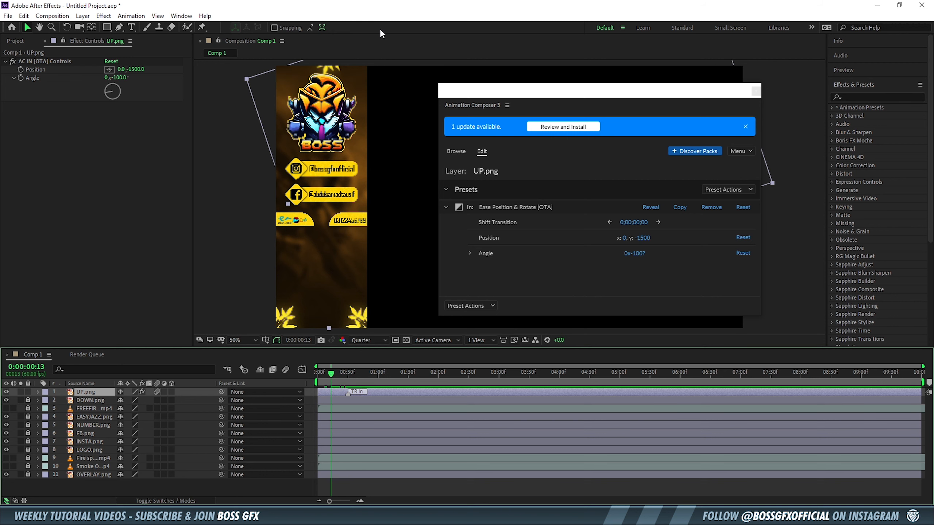
Set the In transition of UP.png to an angle of 0° and a Y position of -1000
click(469, 253)
click(639, 253)
text(0)
key(Return)
click(644, 237)
click(641, 238)
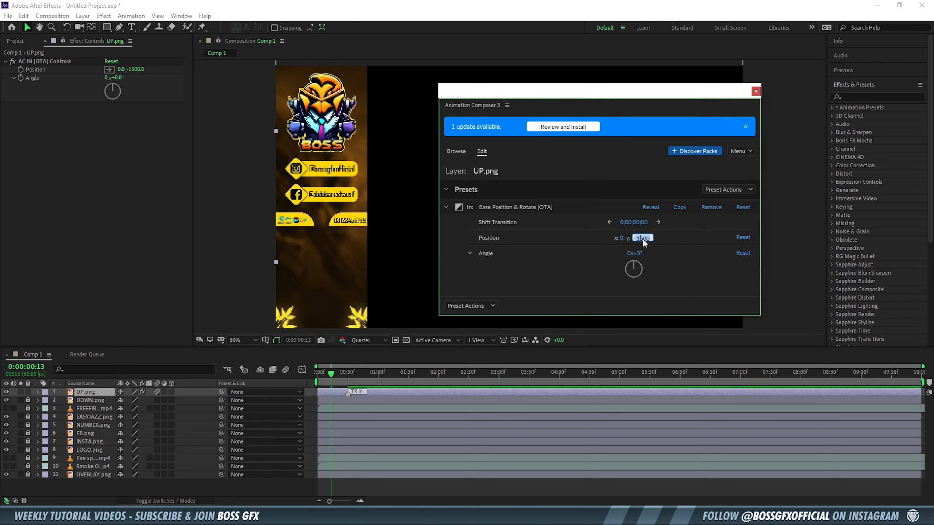
text(-1000)
key(Return)
Go to 0:00:09:30 and apply the Ease Position & Rotate Top preset to UP.png as an Out animation
drag(331, 374, 891, 381)
key(space)
click(460, 155)
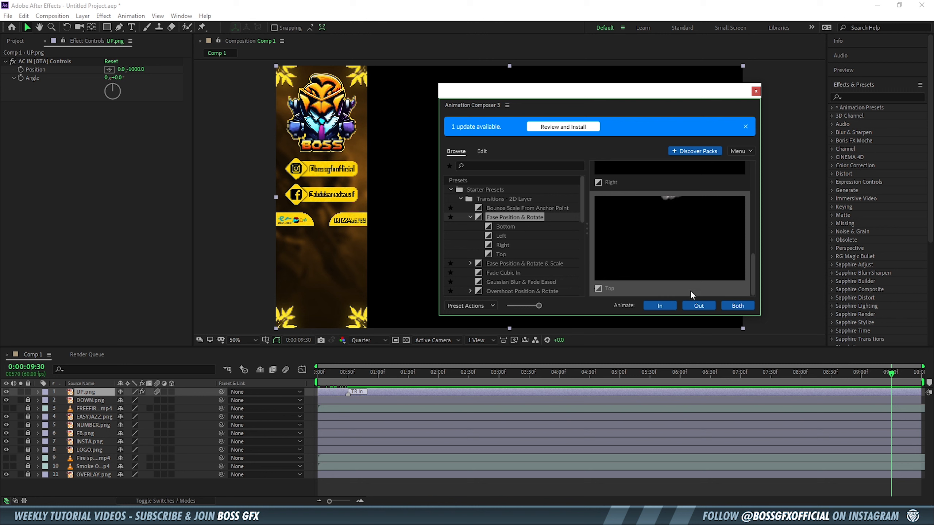
click(698, 306)
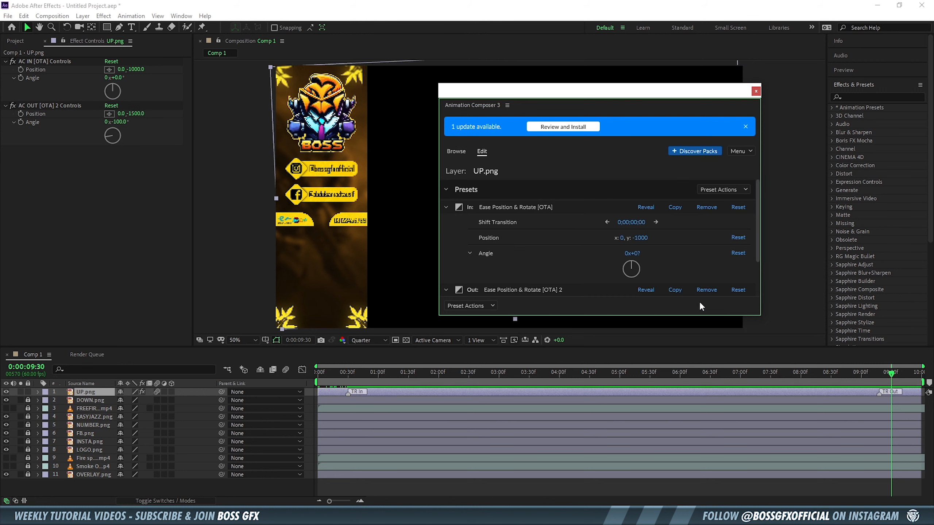
Set the Out transition of UP.png to an angle of 0° and a Y position of -1000
scroll(594, 251, down, 2)
click(470, 290)
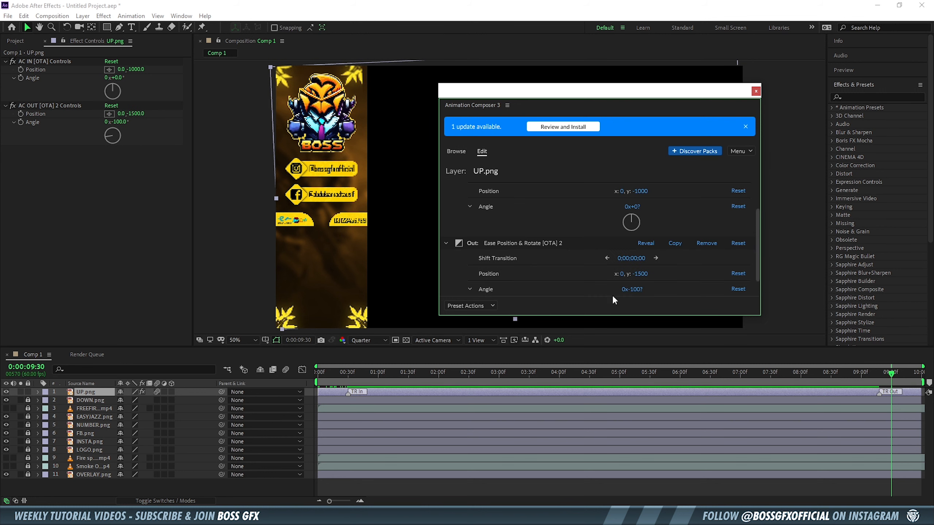
click(633, 290)
text(0)
click(638, 274)
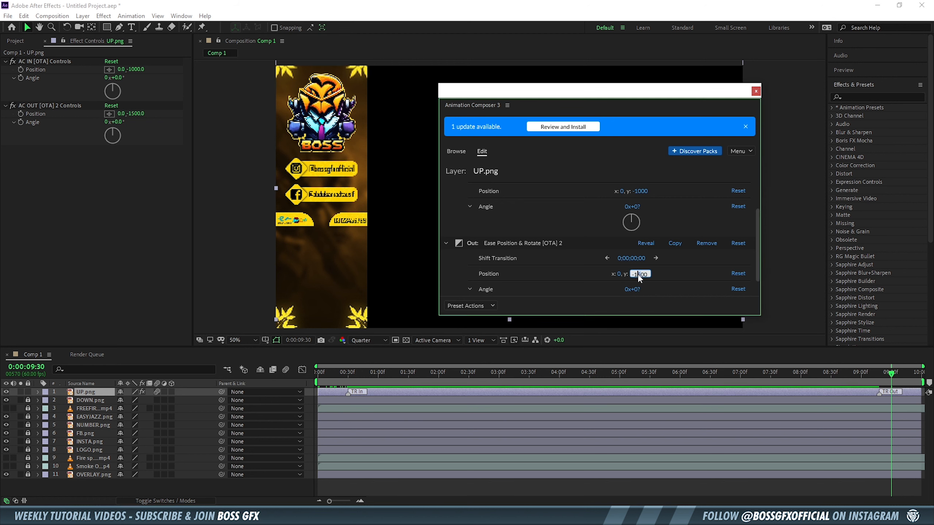
text(0)
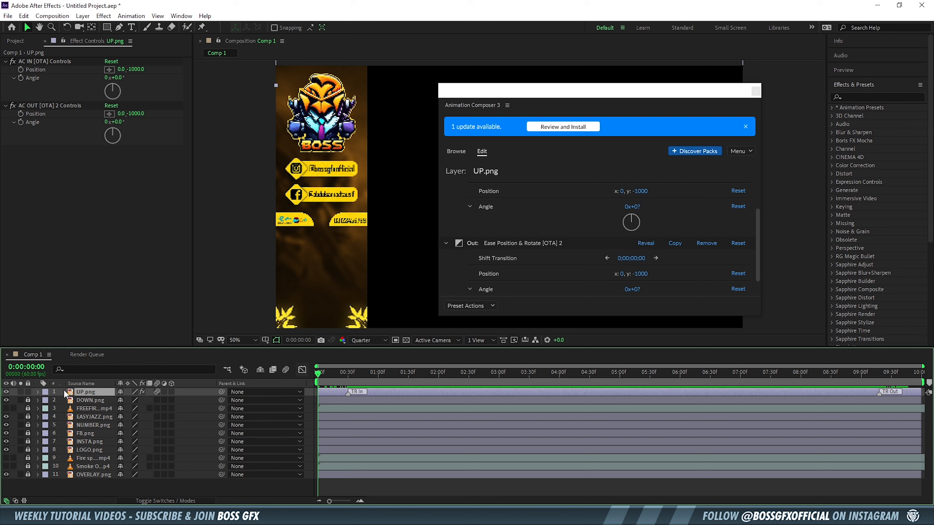
Switch the lock from DOWN.png to UP.png and apply the Ease Position & Rotate Bottom preset to DOWN.png as an In animation at 0:00:00:30
click(26, 393)
click(26, 401)
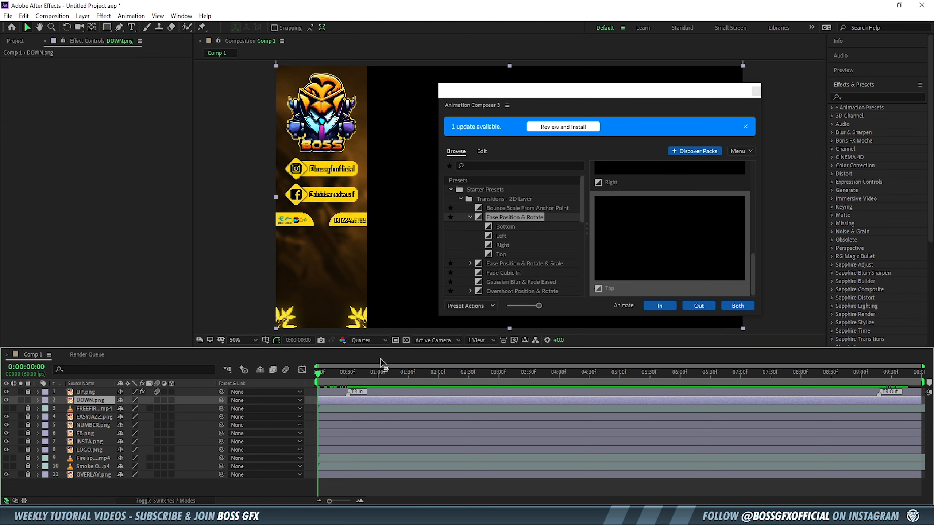
drag(318, 372, 349, 377)
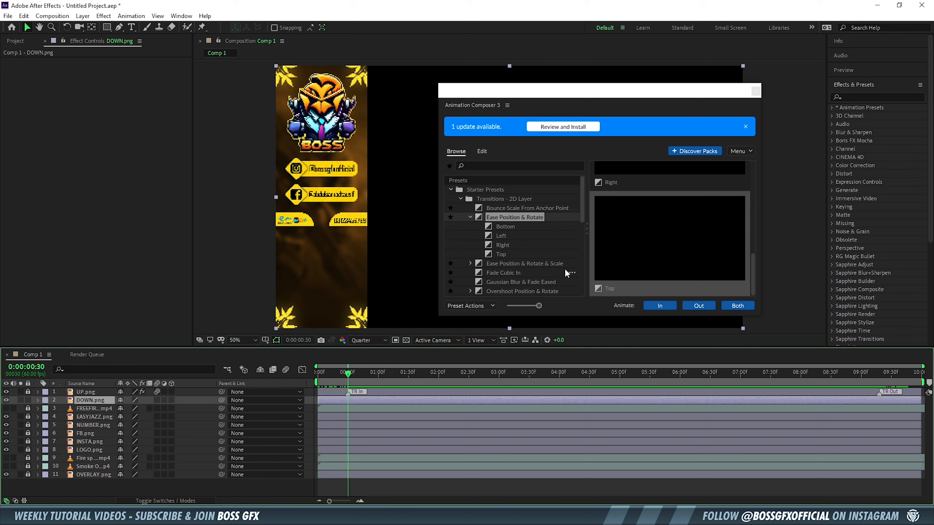
click(509, 227)
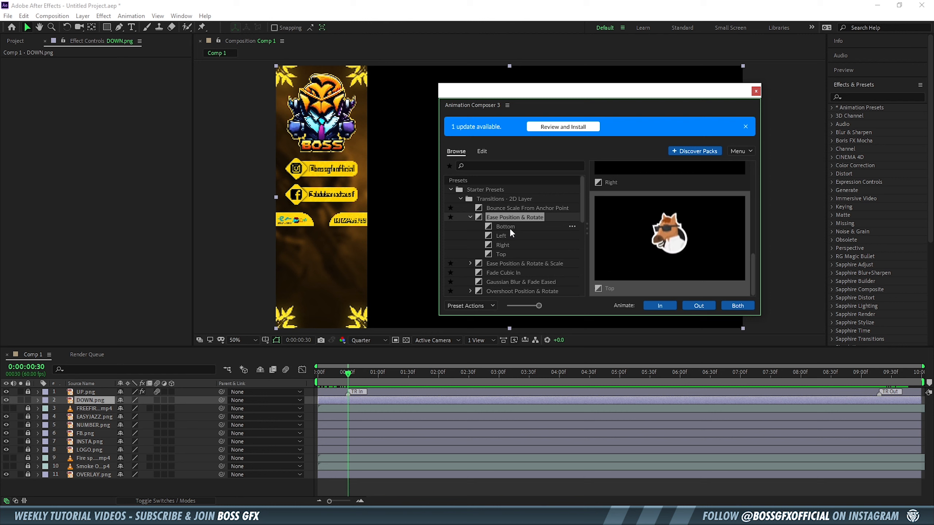
click(665, 306)
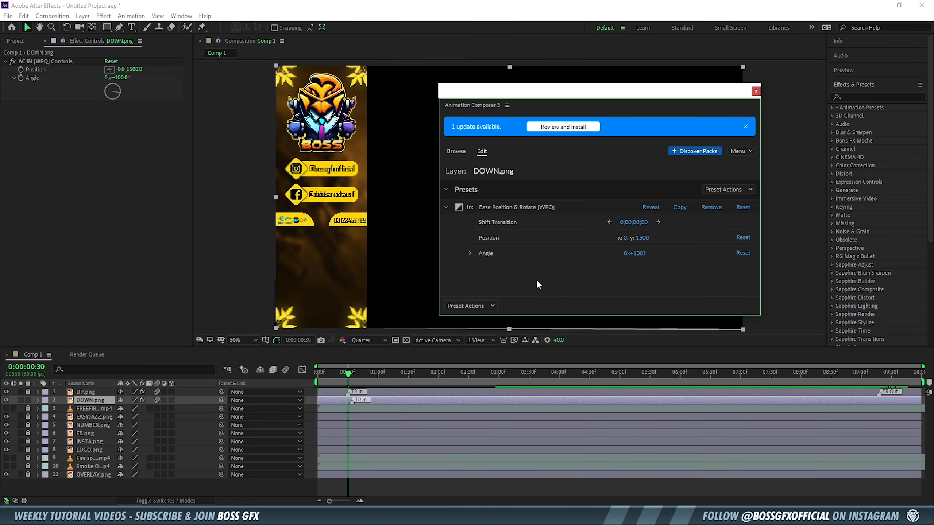
Set the In transition of DOWN.png to an angle of 0° and a Y position of 1000, with its marker at 0:00:00:30
click(634, 254)
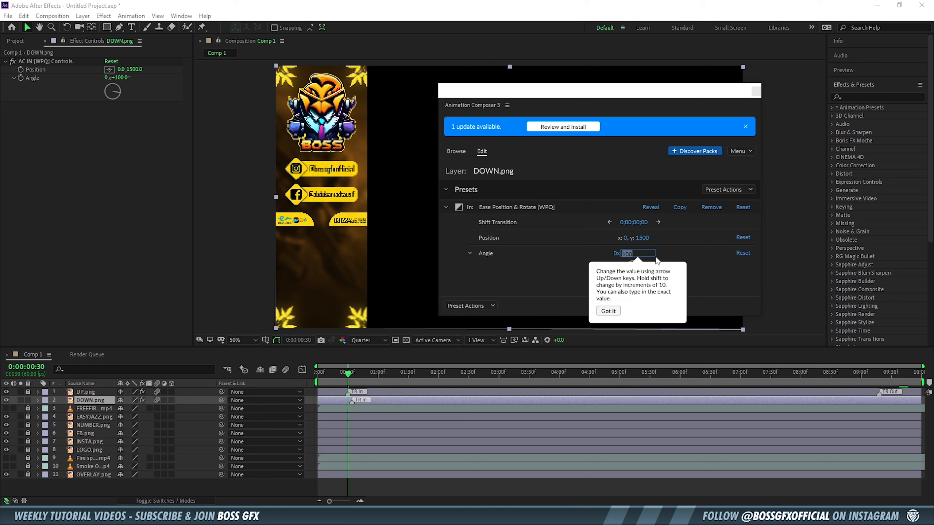
text(0)
key(Return)
click(643, 239)
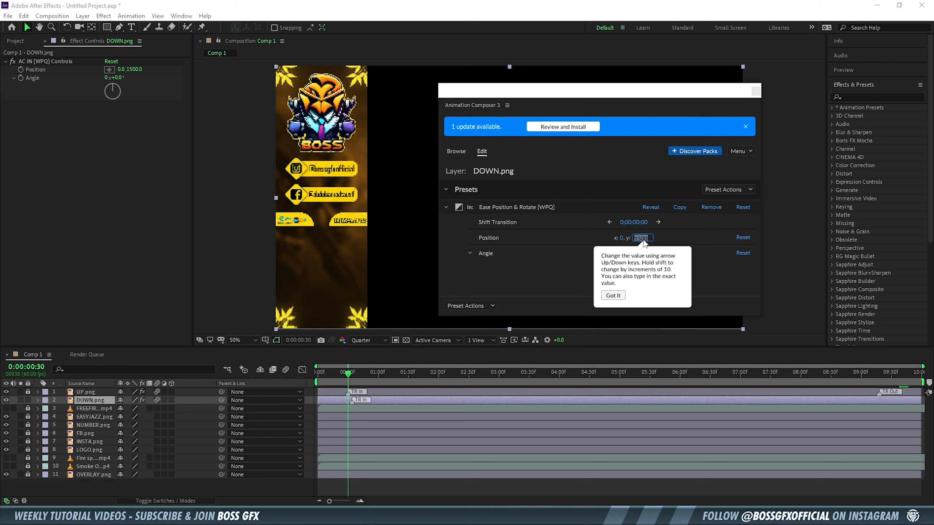
text(1000)
key(Return)
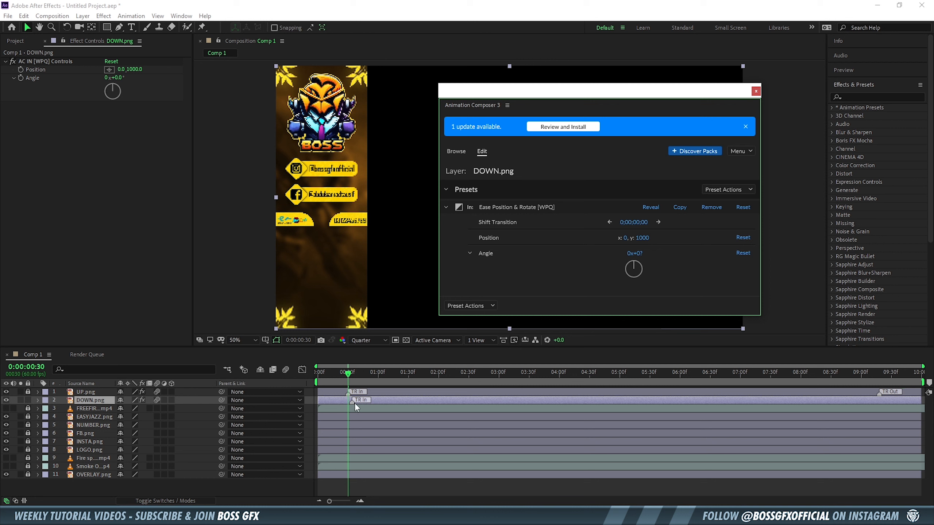
drag(352, 402, 347, 403)
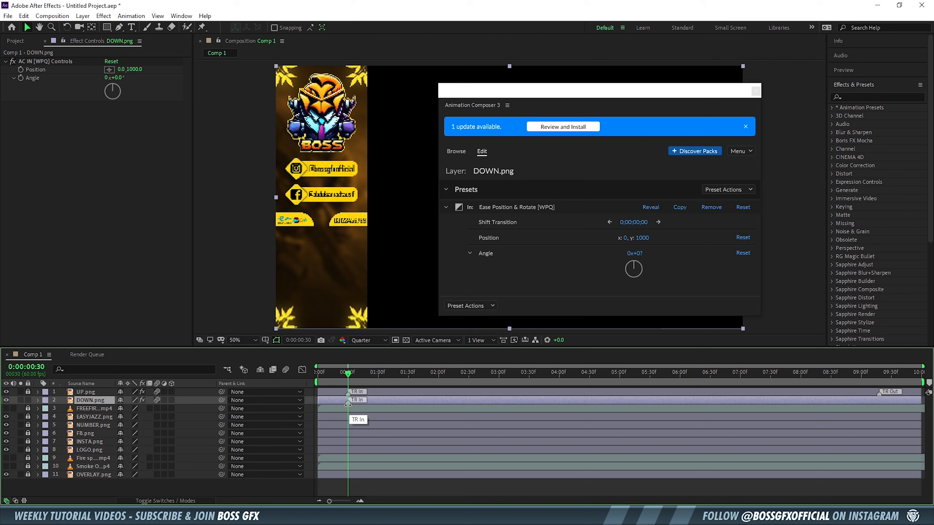
Go to 0:00:09:30 and apply the Ease Position & Rotate Bottom preset to DOWN.png as an Out animation
drag(467, 376, 891, 375)
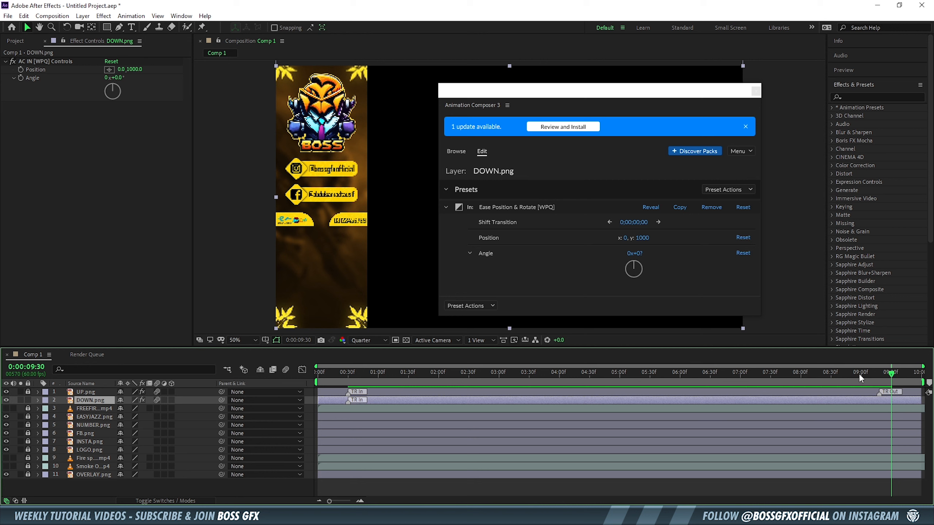
click(456, 151)
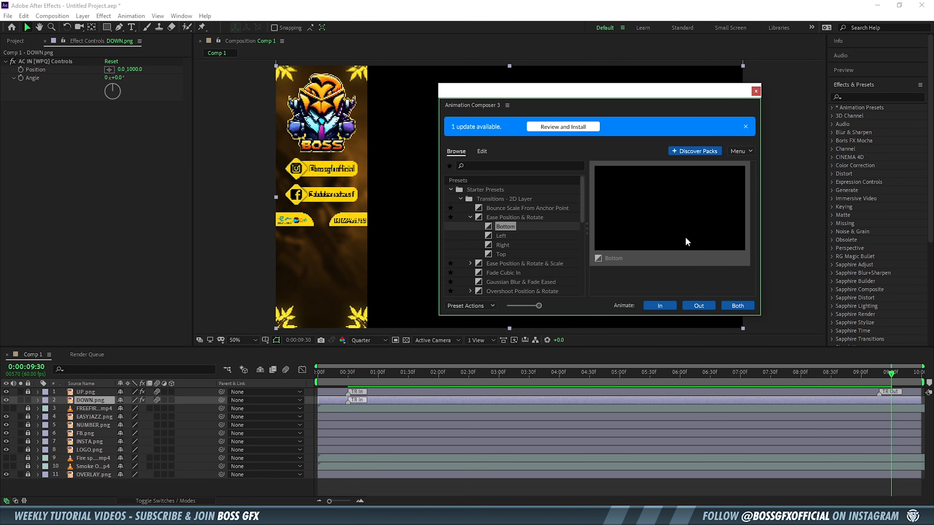
click(698, 305)
Set the Out transition of DOWN.png to an angle of 0° and a Y position of 1000
scroll(555, 258, down, 1)
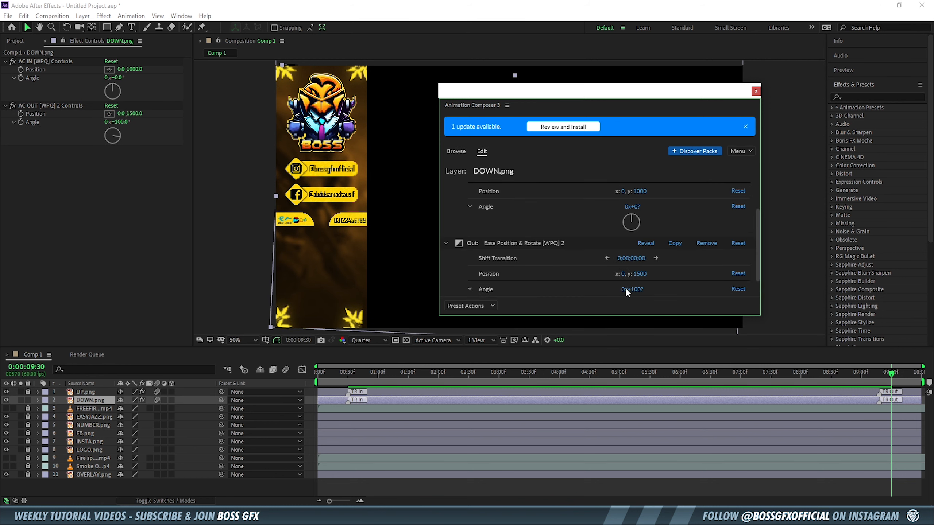
scroll(625, 283, down, 1)
click(636, 268)
text(0)
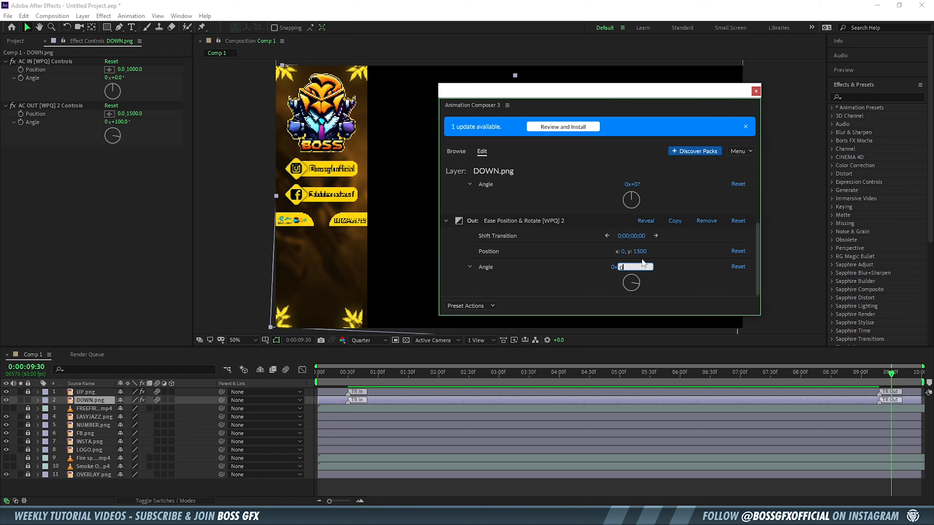
click(640, 252)
text(1000)
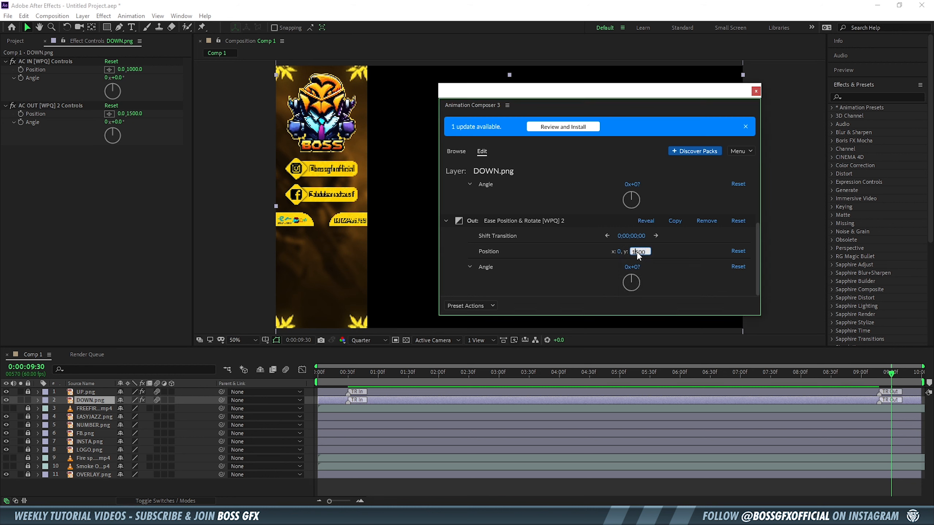
key(Return)
Switch the lock from EASYJAZZ.png to DOWN.png and apply the Ease Position & Rotate Left preset to EASYJAZZ.png as an In animation at 0:00:01:00
drag(868, 379, 317, 384)
click(27, 400)
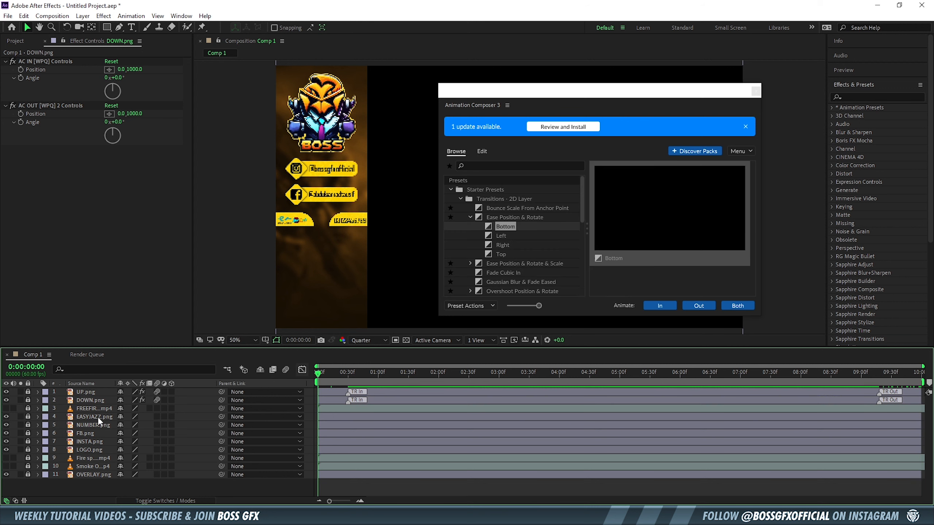
click(28, 417)
click(81, 420)
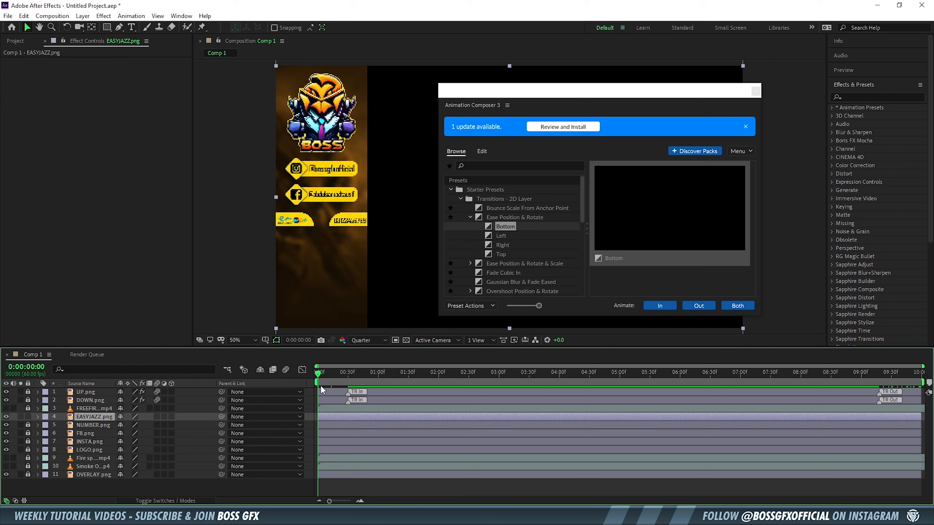
drag(319, 379, 368, 379)
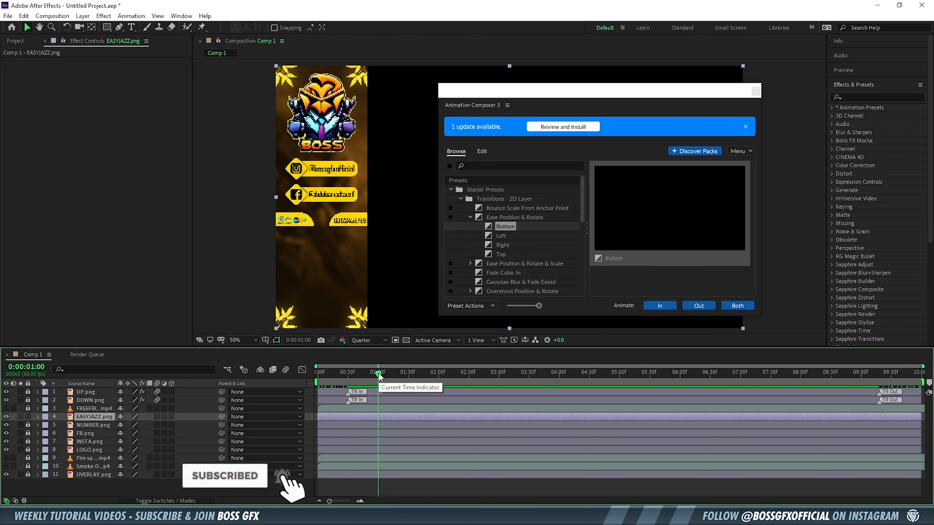
click(505, 236)
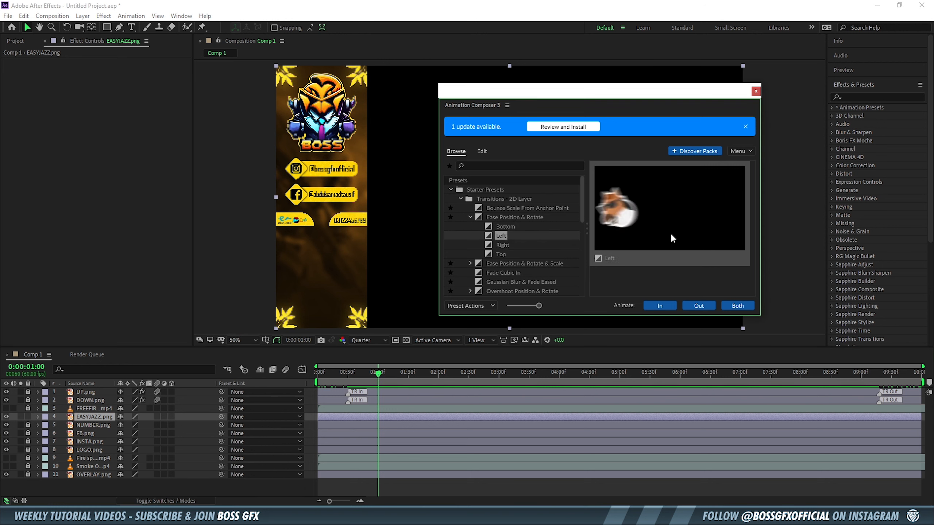
click(659, 306)
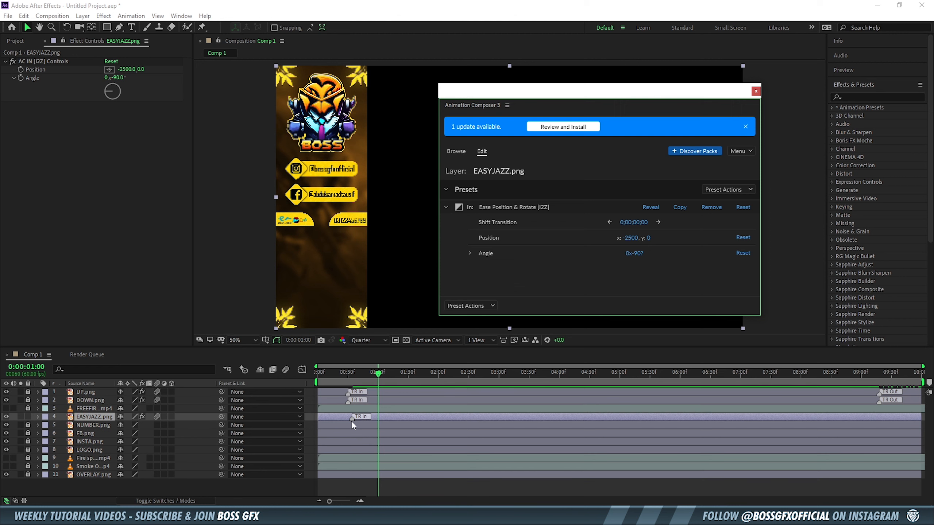
drag(352, 417, 378, 418)
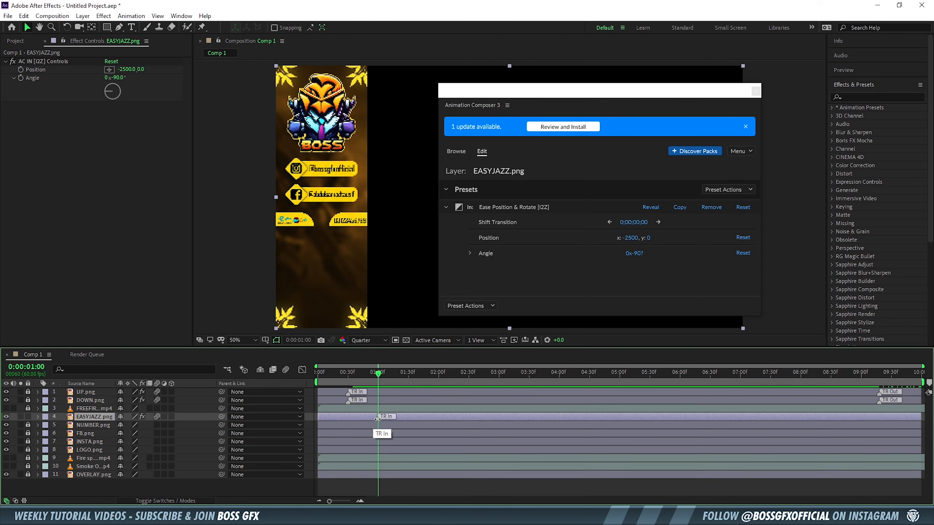
Set the In transition of EASYJAZZ.png to an angle of 0° and an X position of -2000
click(640, 253)
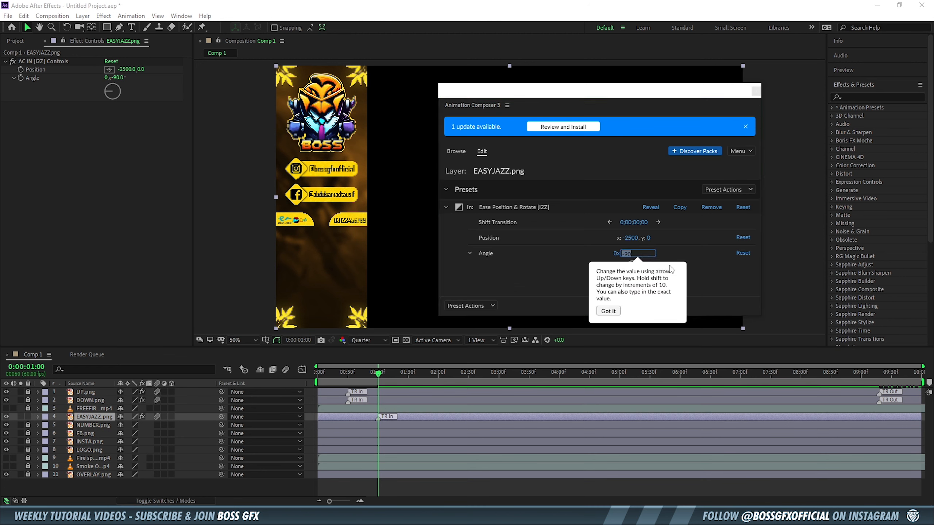
text(0)
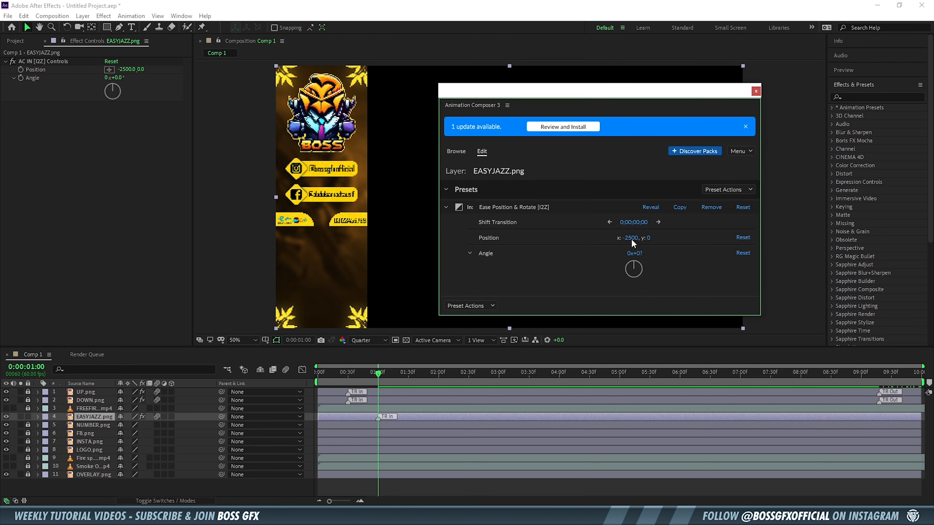
click(631, 238)
text(-2000)
key(Return)
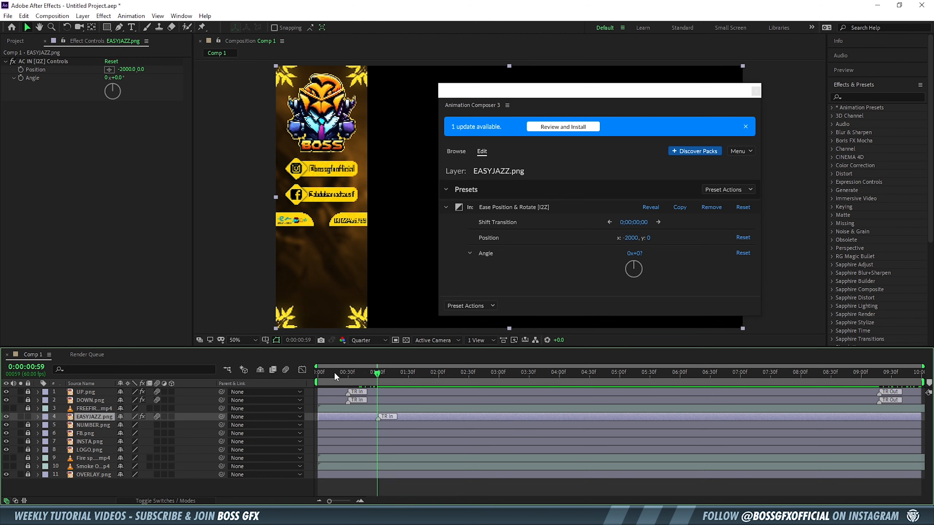
Go to 0:00:09:00 and apply the Ease Position & Rotate Left preset to EASYJAZZ.png as an Out animation
drag(335, 376, 863, 375)
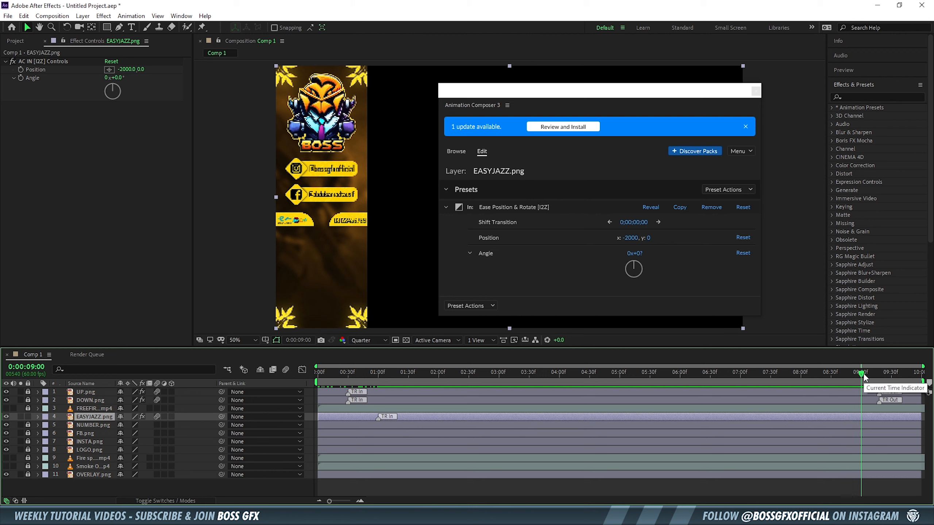
click(457, 153)
click(702, 309)
Set the Out transition of EASYJAZZ.png to an angle of 0° and an X position of -2000, with its marker at 0:00:09:00
scroll(536, 286, down, 1)
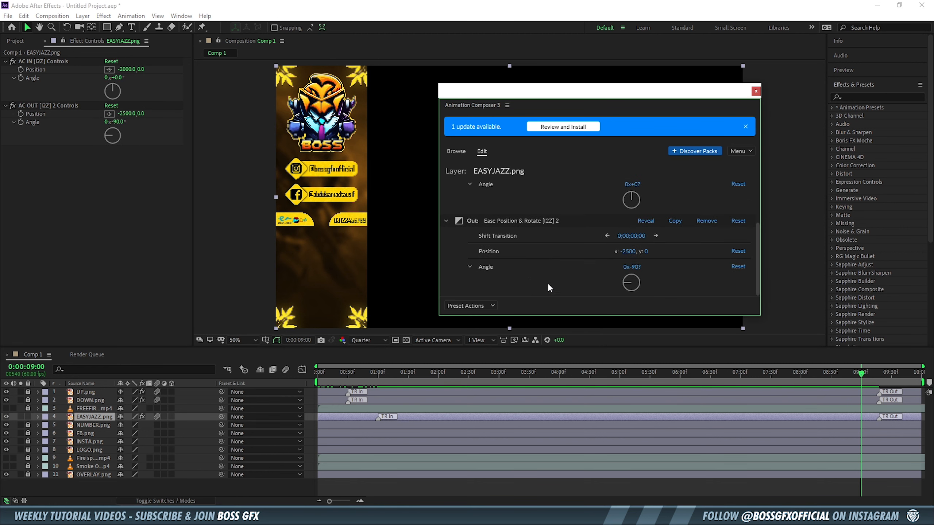
click(633, 266)
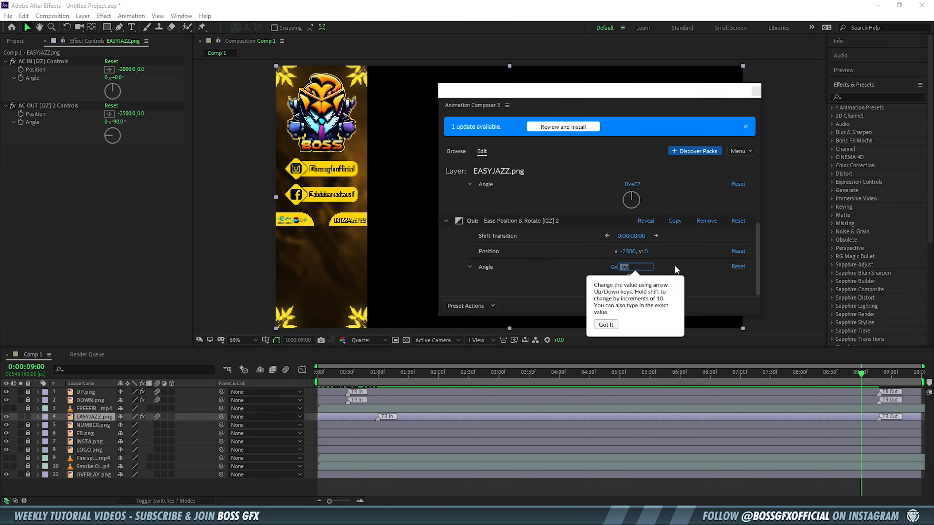
text(0)
click(628, 252)
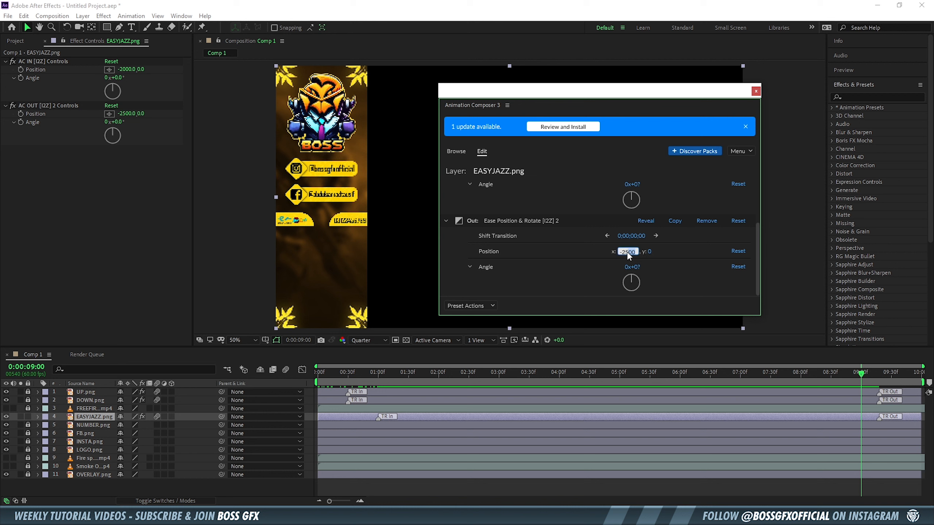
click(667, 288)
drag(878, 419, 862, 420)
Switch the lock from NUMBER.png to EASYJAZZ.png and apply the Ease Position & Rotate Right preset to NUMBER.png as an In animation
drag(861, 375, 897, 380)
key(Home)
click(26, 417)
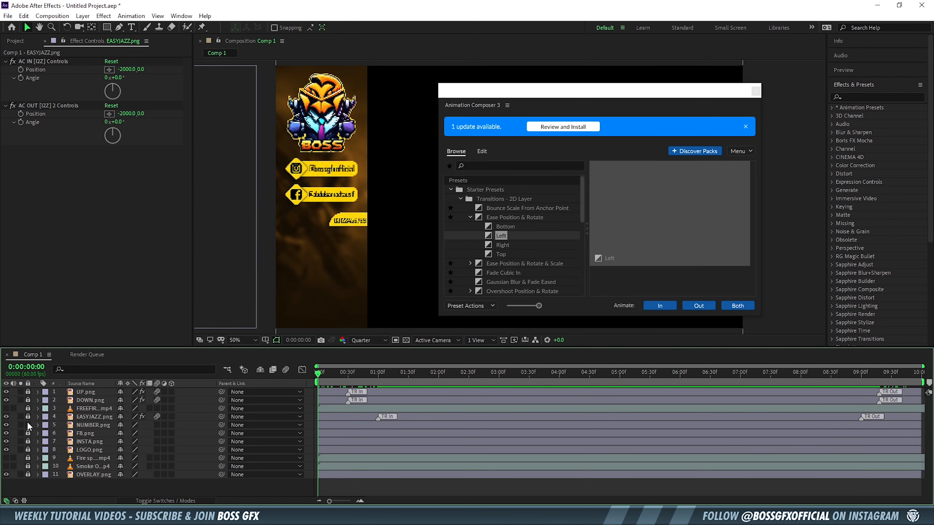
click(80, 426)
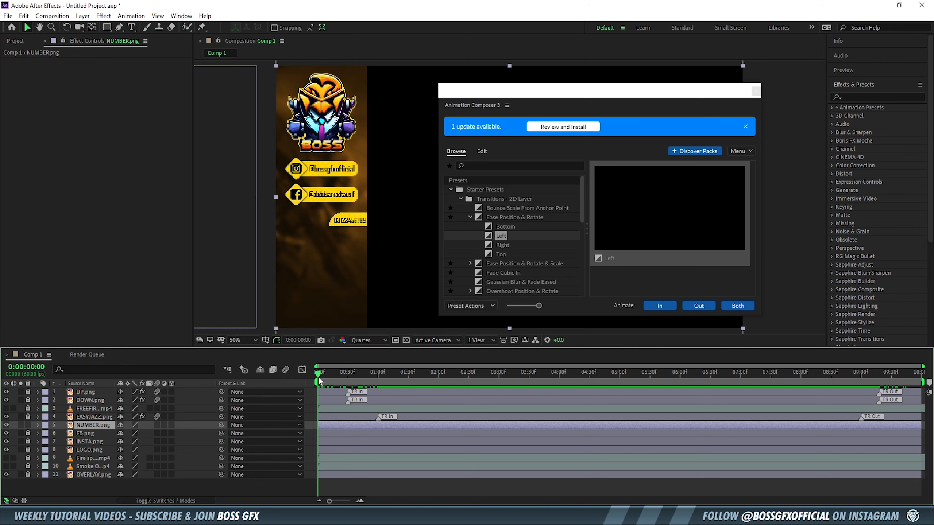
drag(319, 374, 380, 381)
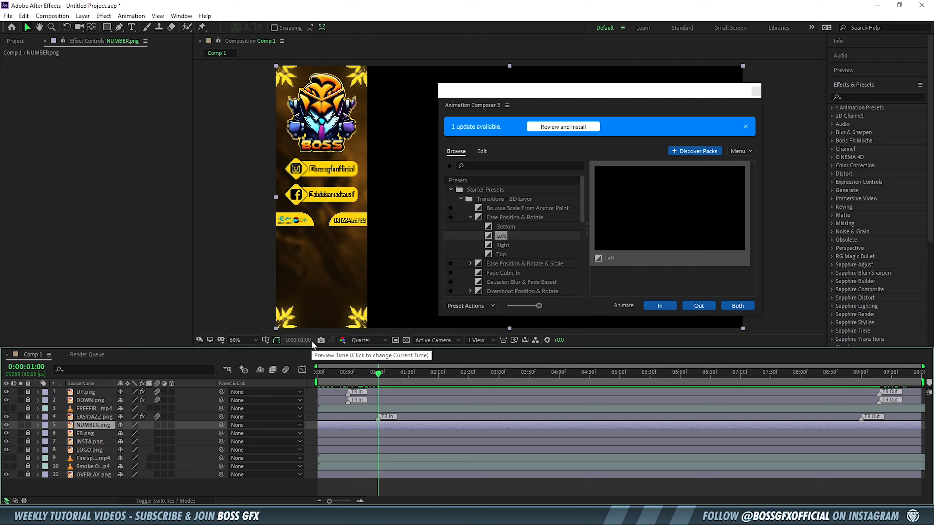
click(503, 244)
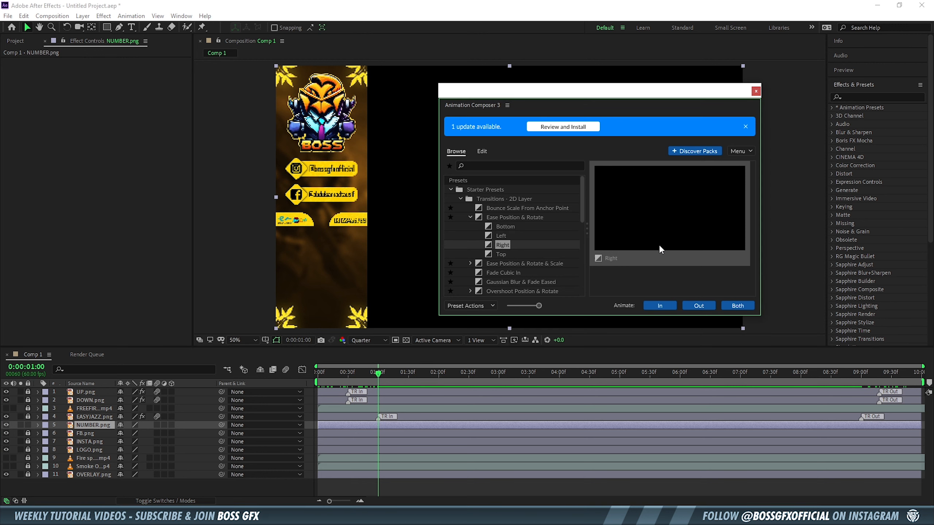
click(659, 306)
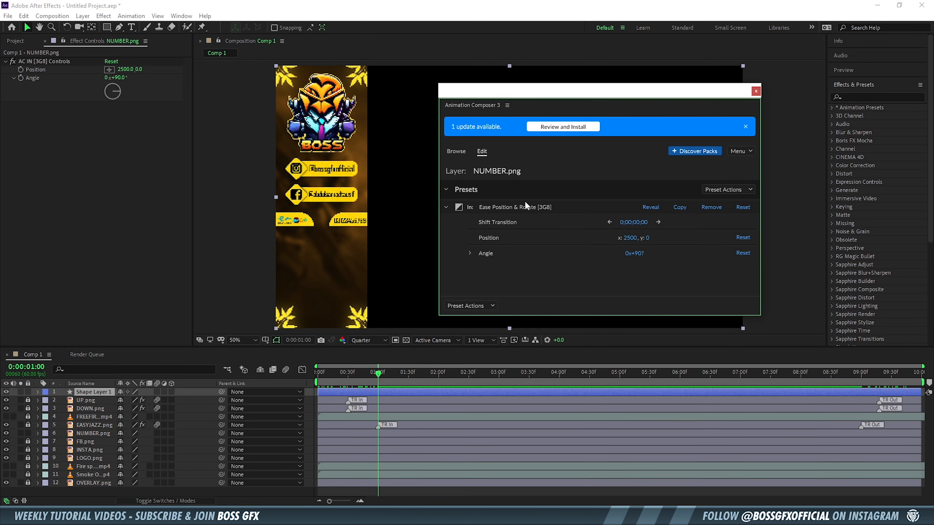
Set the In transition of NUMBER.png to an angle of 0° and an X position of 2000, with its marker at 0:00:01:00
click(635, 253)
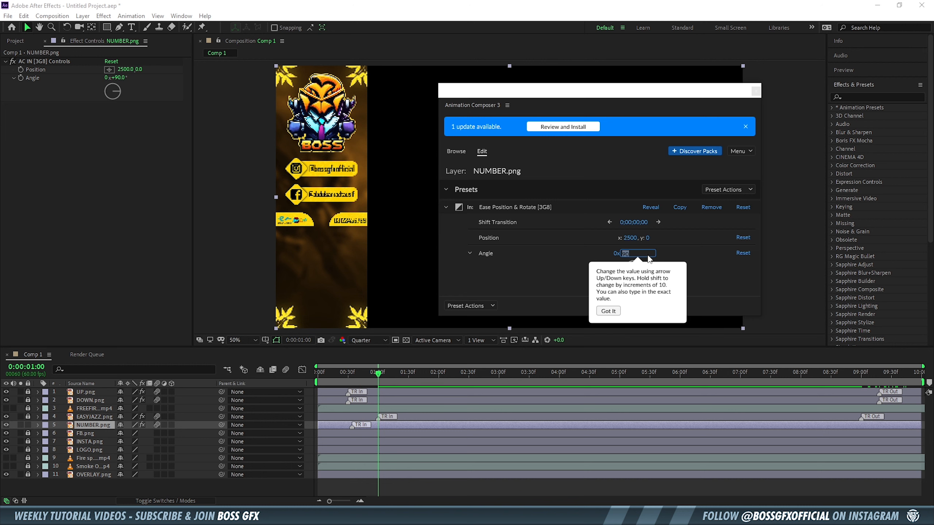
text(0)
click(629, 238)
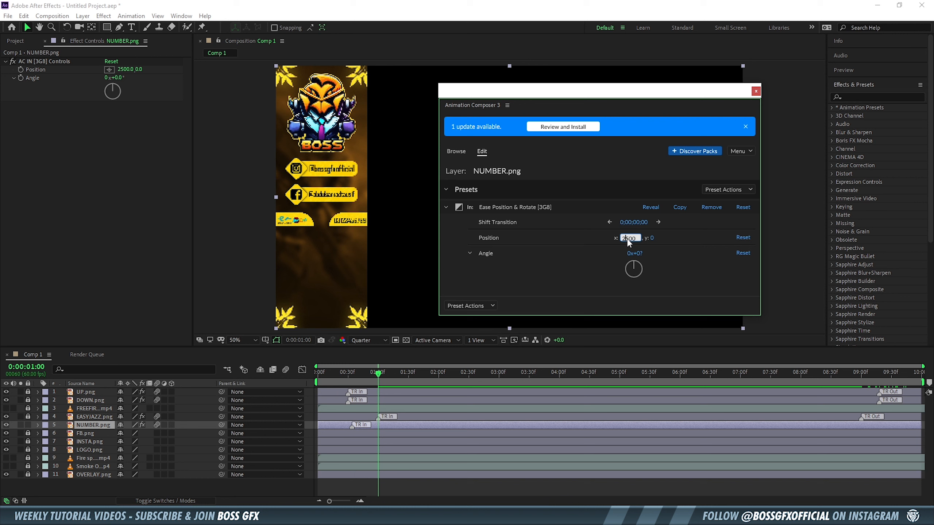
drag(625, 238, 628, 239)
text(0)
key(Return)
drag(353, 427, 379, 431)
Go to 0:00:09:00 and apply the Ease Position & Rotate Right preset to NUMBER.png as an Out animation
click(862, 374)
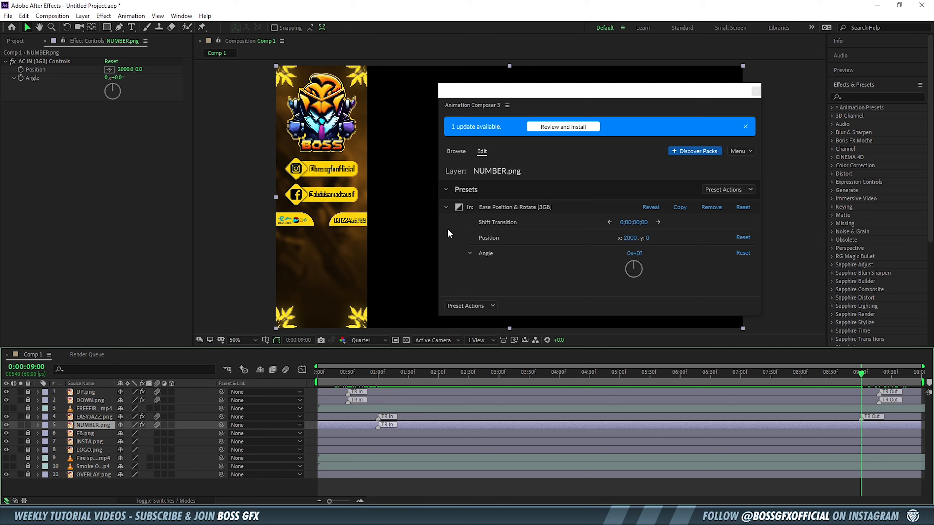
click(456, 151)
click(700, 305)
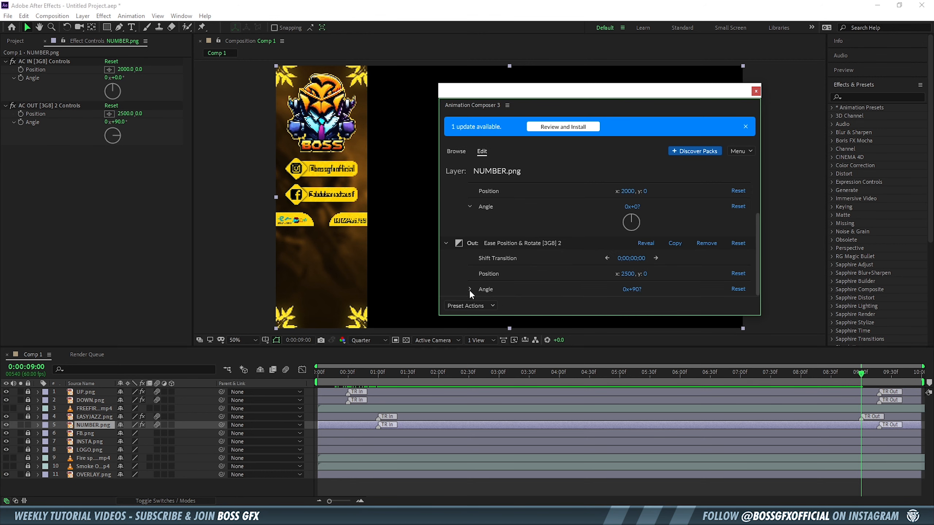
Set the angle of NUMBER.png's Out transition to 0°
click(469, 289)
click(634, 289)
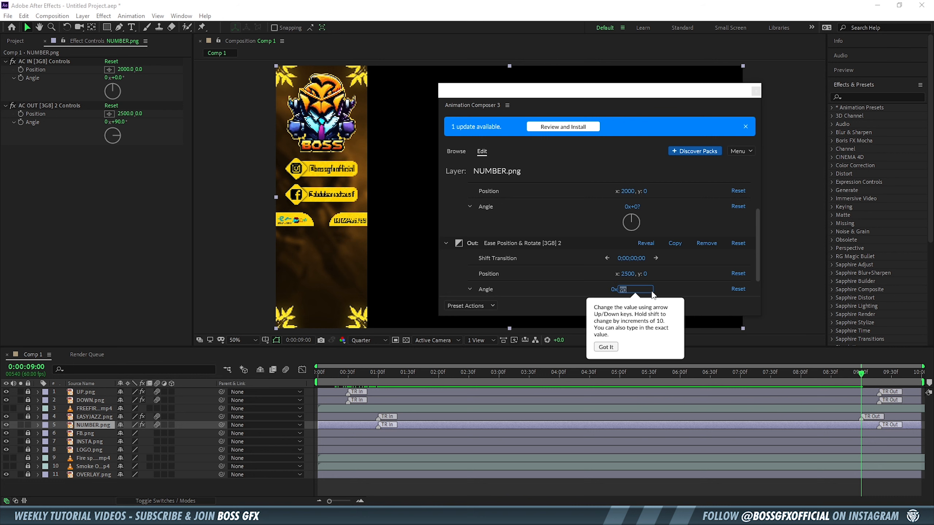
text(0)
click(627, 273)
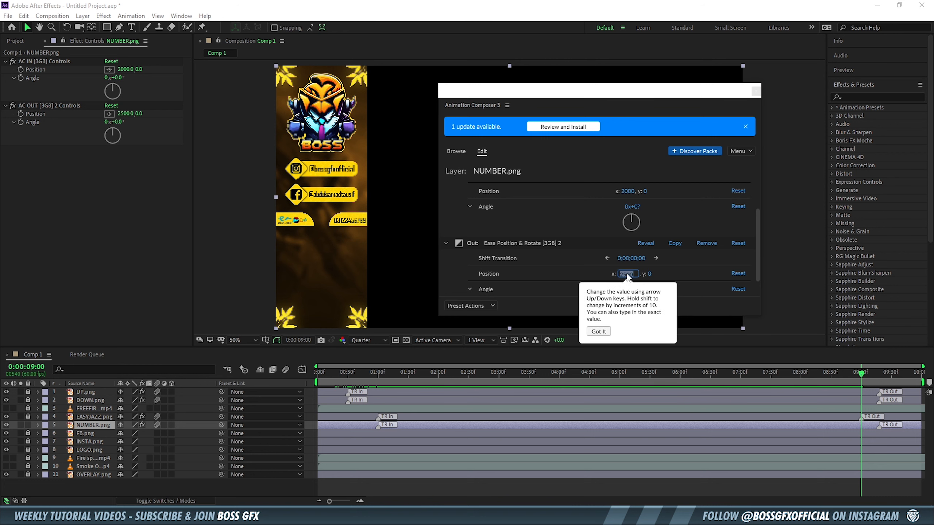
click(625, 274)
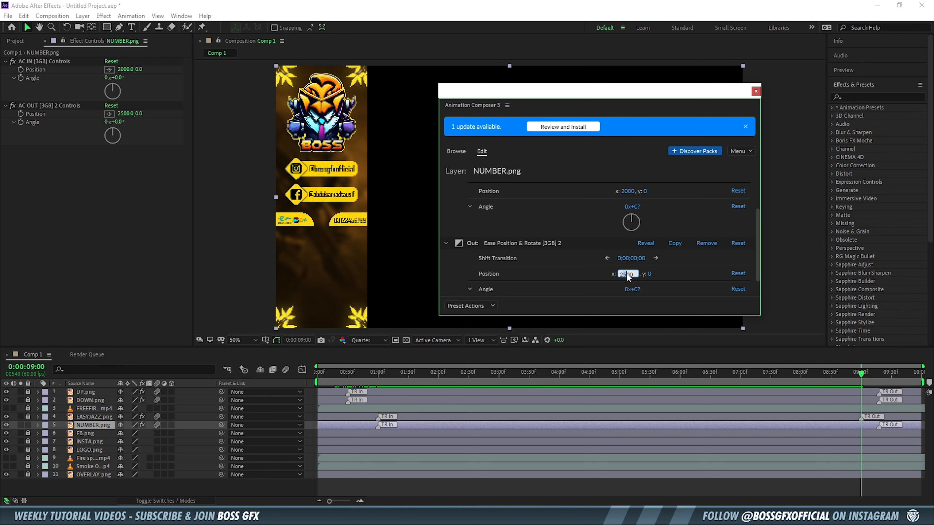
key(Return)
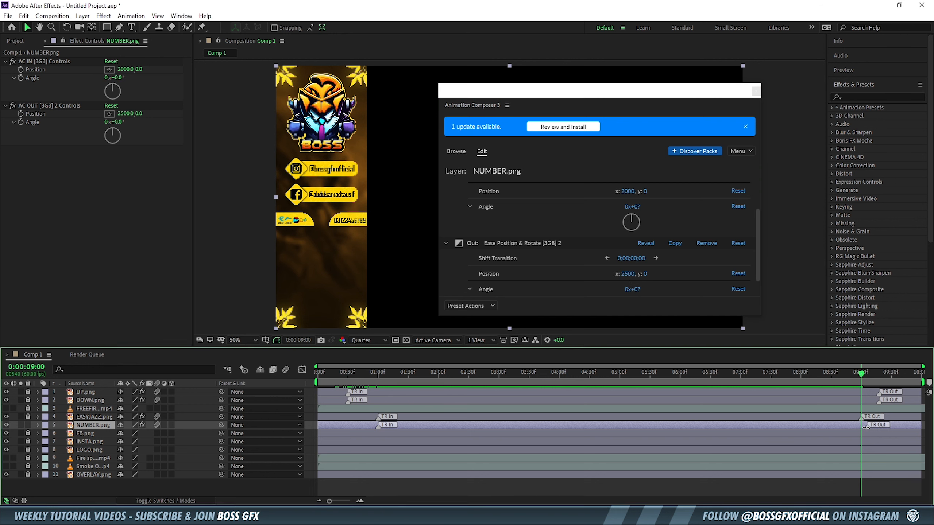
Align the Out marker of NUMBER.png with 0:00:09:00 and lock the layer
drag(877, 427, 859, 427)
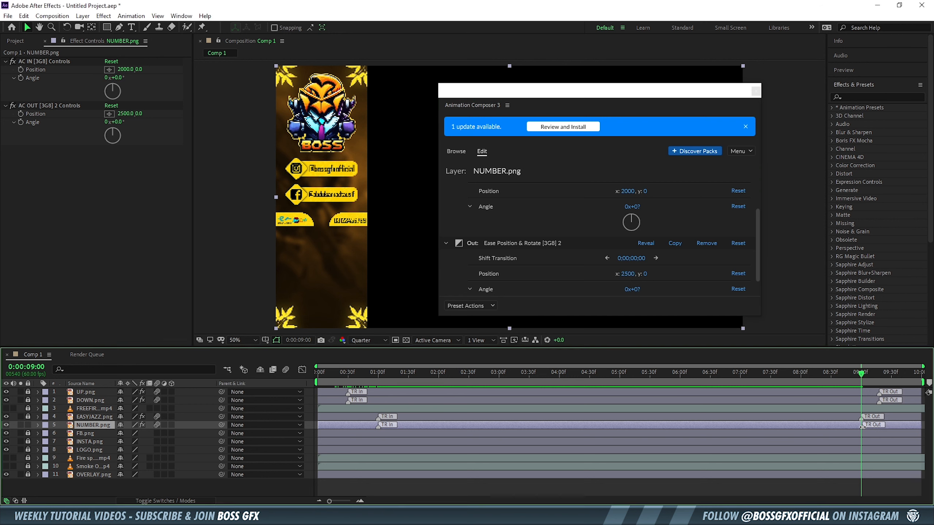
click(28, 426)
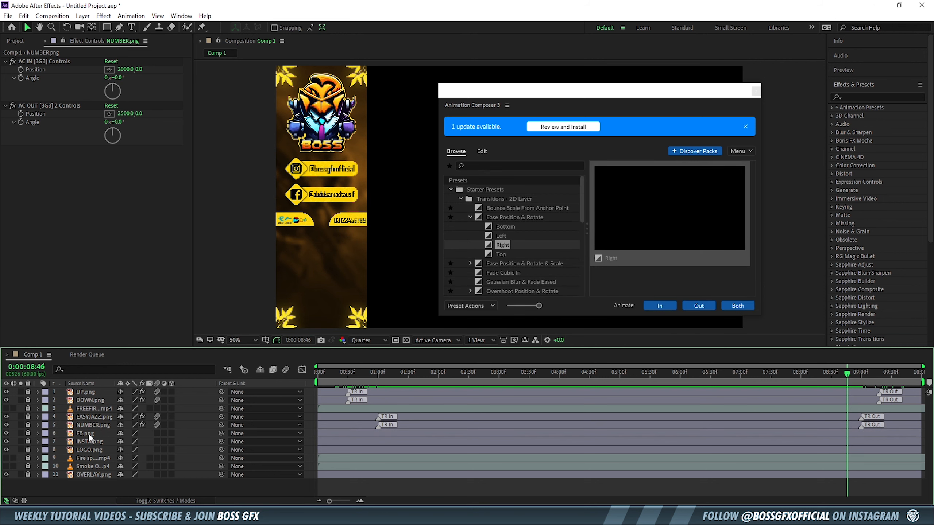
Unlock and select FB.png, and choose the Overshoot Position & Rotate group among the 2D layer transition presets
click(29, 434)
click(80, 436)
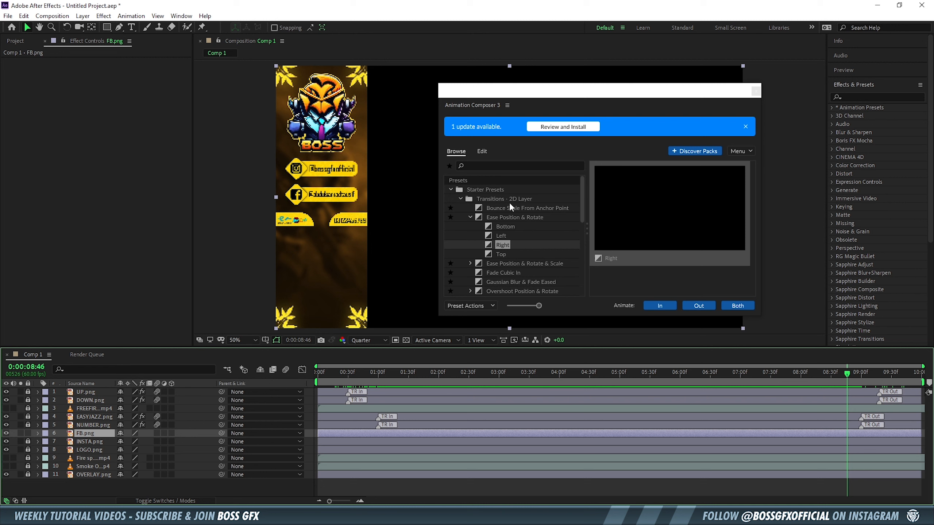
click(470, 217)
click(511, 255)
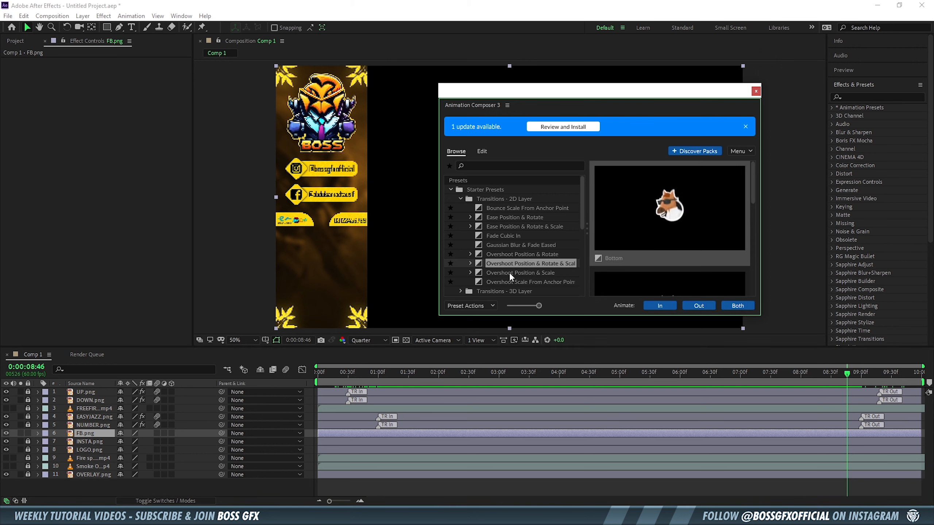
click(510, 272)
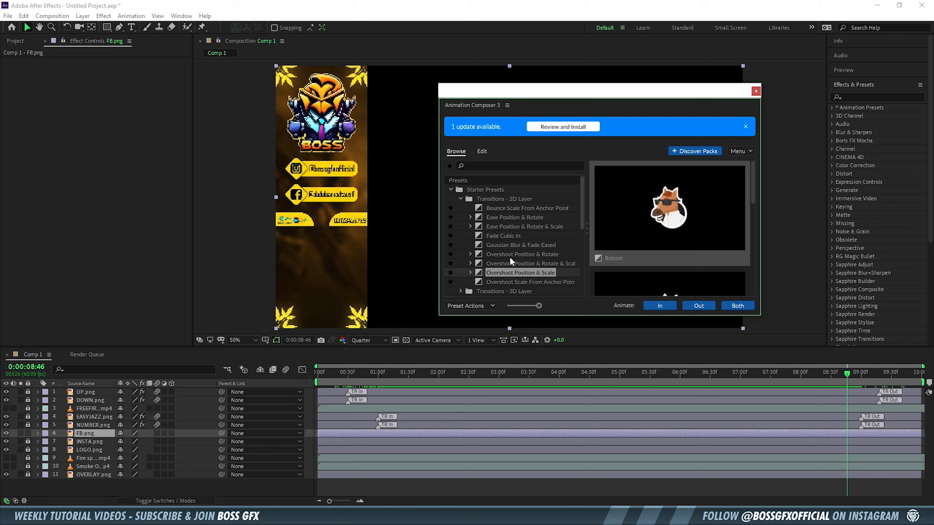
click(509, 258)
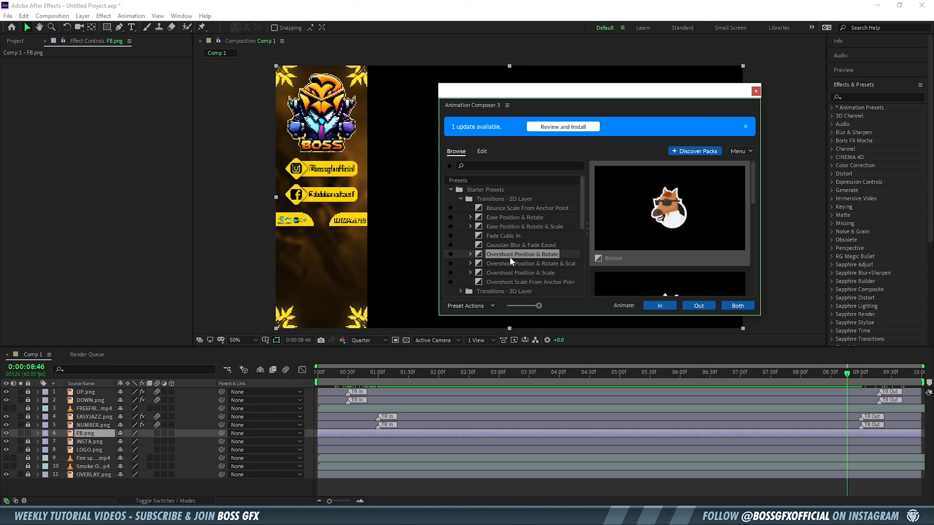
Trim the start of FB.png to 0:00:00:30
click(349, 375)
drag(348, 375, 348, 375)
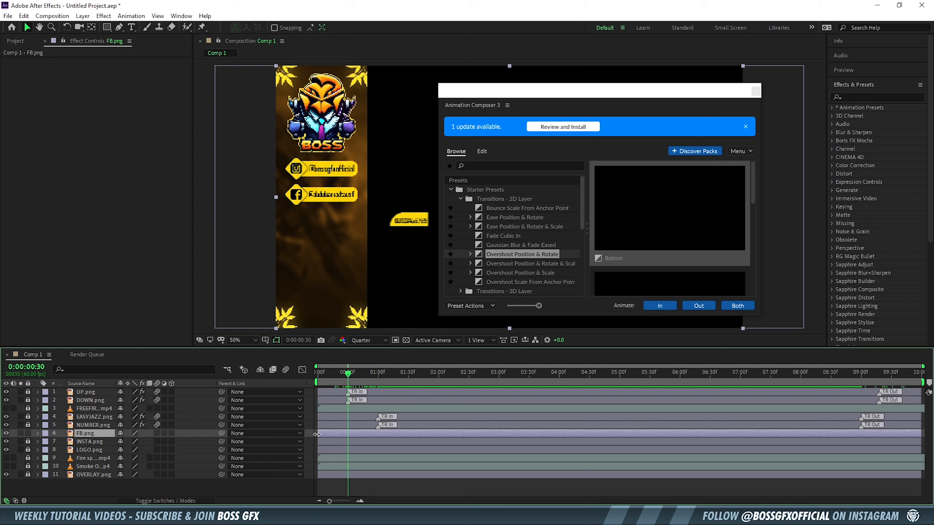
drag(317, 434, 347, 437)
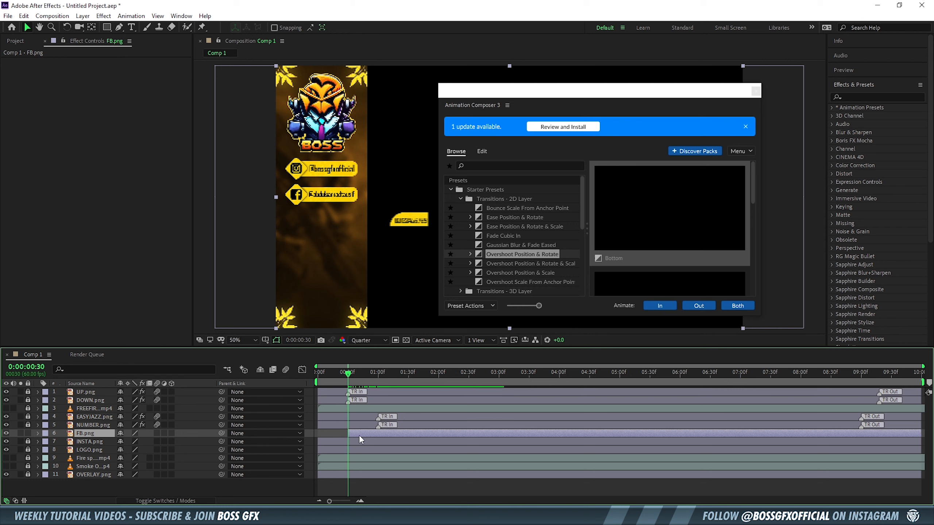
Apply the Overshoot Position & Rotate Right preset to FB.png as an In animation and place its marker at 0:00:01:30
drag(355, 373, 380, 373)
click(409, 372)
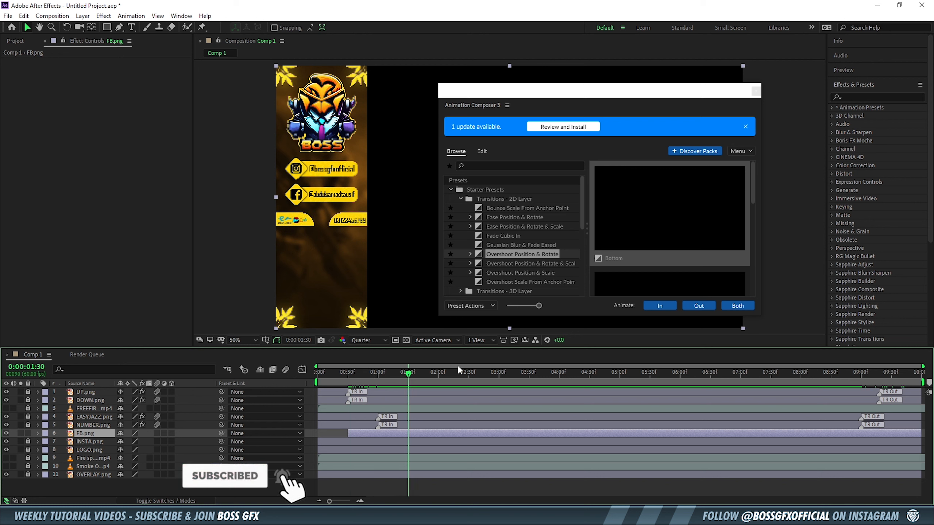
scroll(674, 220, down, 4)
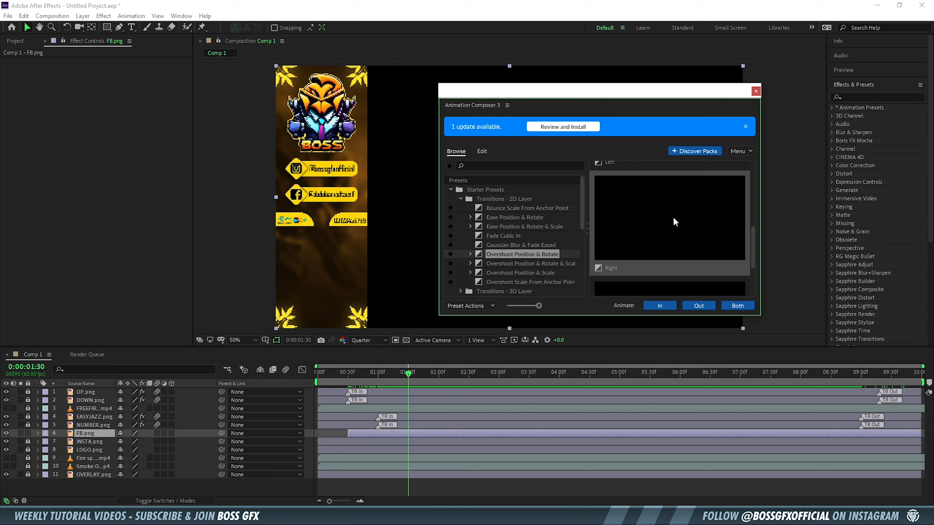
click(662, 305)
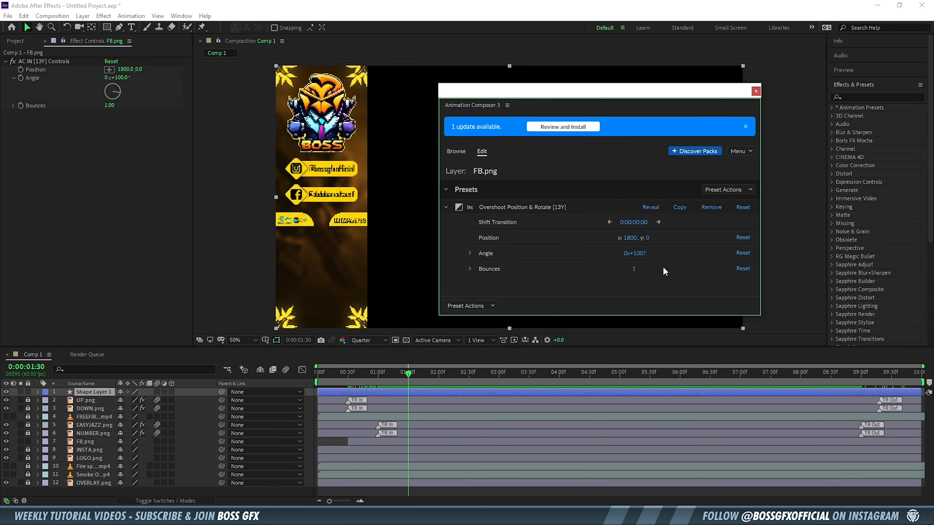
click(470, 269)
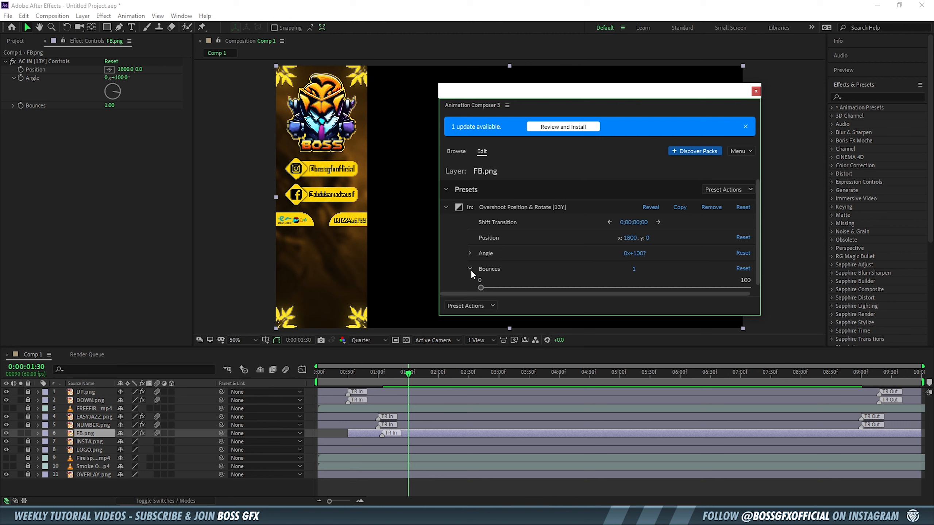
drag(392, 434, 418, 434)
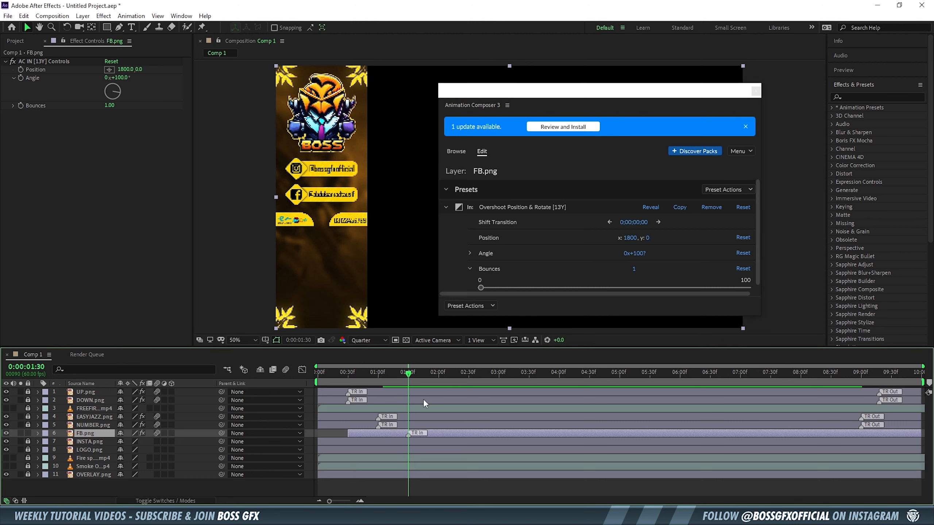
Set the In transition of FB.png to an angle of 0°, an X position of 1000 and 0 bounces
click(476, 253)
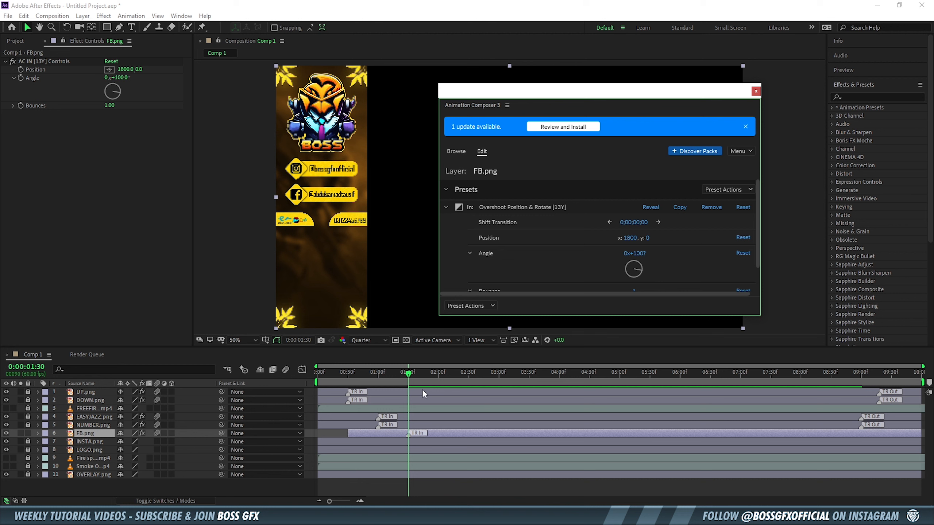
mouse_move(409, 373)
mouse_down()
mouse_move(399, 370)
mouse_move(434, 365)
mouse_move(346, 360)
mouse_move(408, 368)
mouse_up()
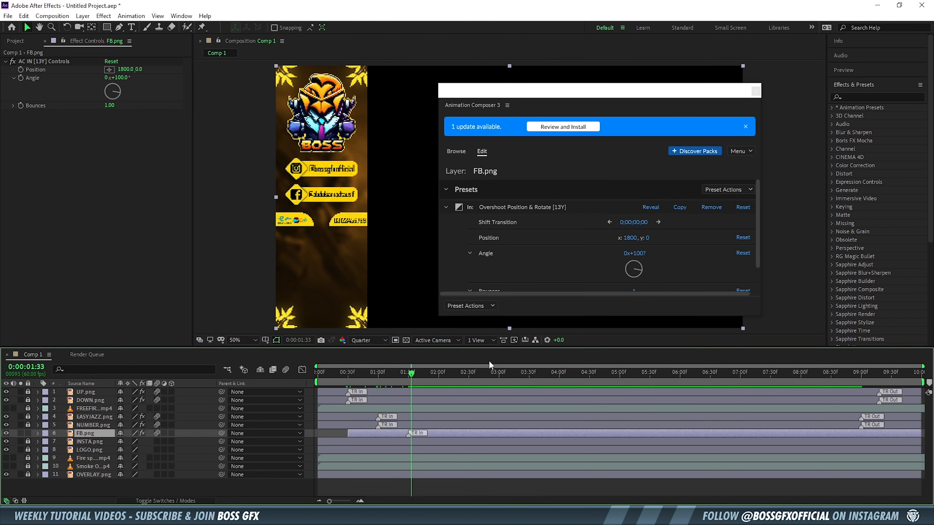
click(638, 250)
text(0x0)
click(629, 237)
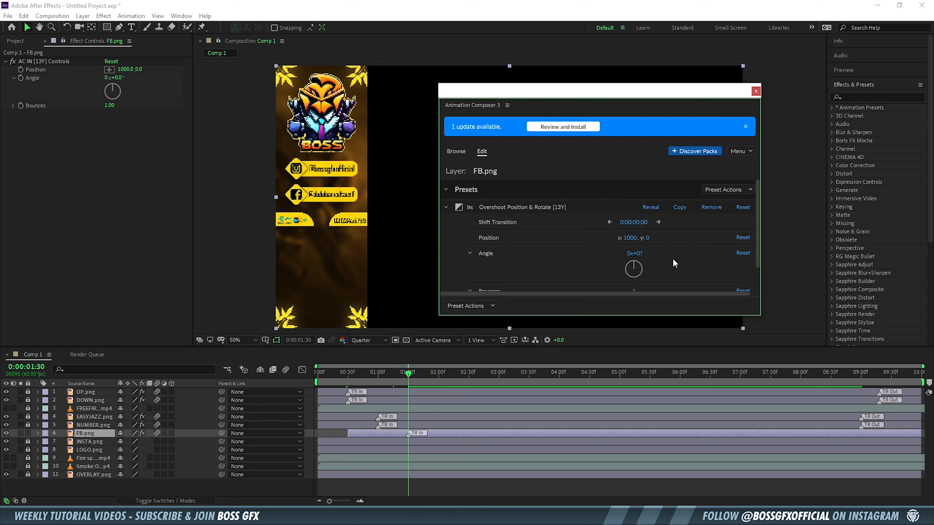
scroll(576, 273, down, 1)
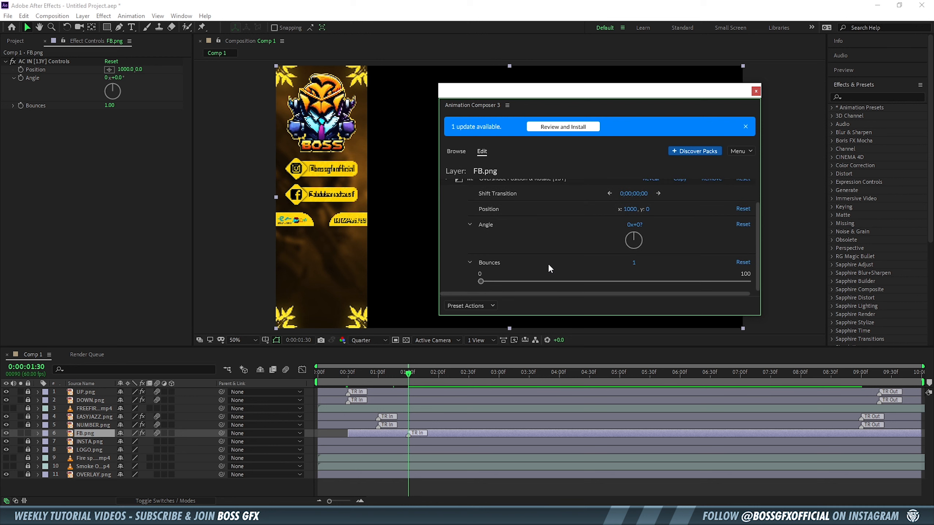
drag(409, 375, 361, 376)
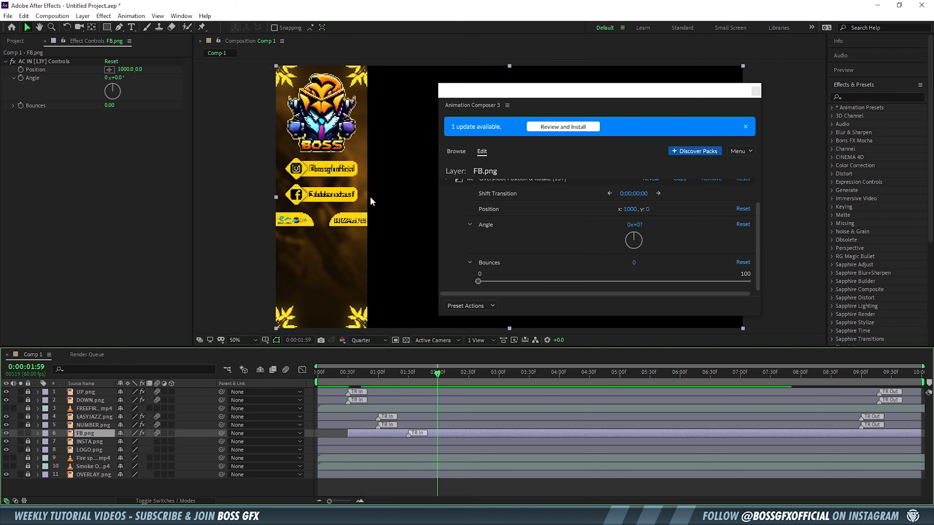
Trim FB.png to run from 0:00:01:00 to 0:00:09:00 and move its In marker to 0:00:01:20
drag(347, 434, 378, 436)
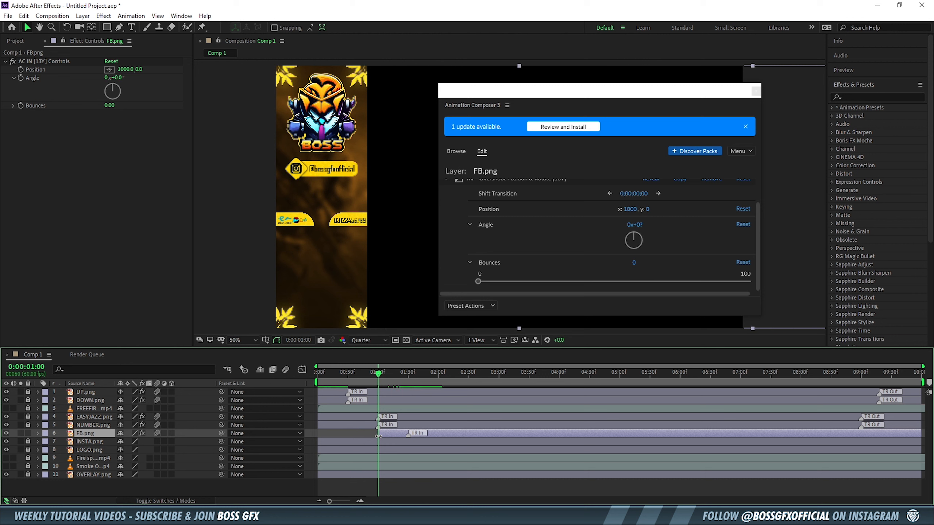
drag(378, 373, 399, 375)
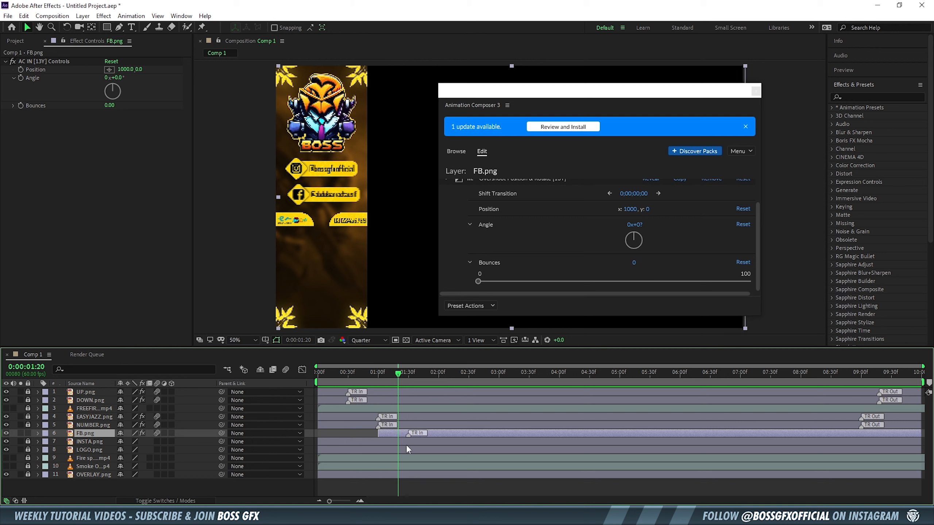
drag(408, 434, 399, 436)
Apply the Overshoot Position & Rotate Right preset to FB.png as an Out animation and place its marker at 0:00:08:35
mouse_move(838, 373)
mouse_down()
mouse_move(845, 379)
mouse_move(836, 374)
mouse_up()
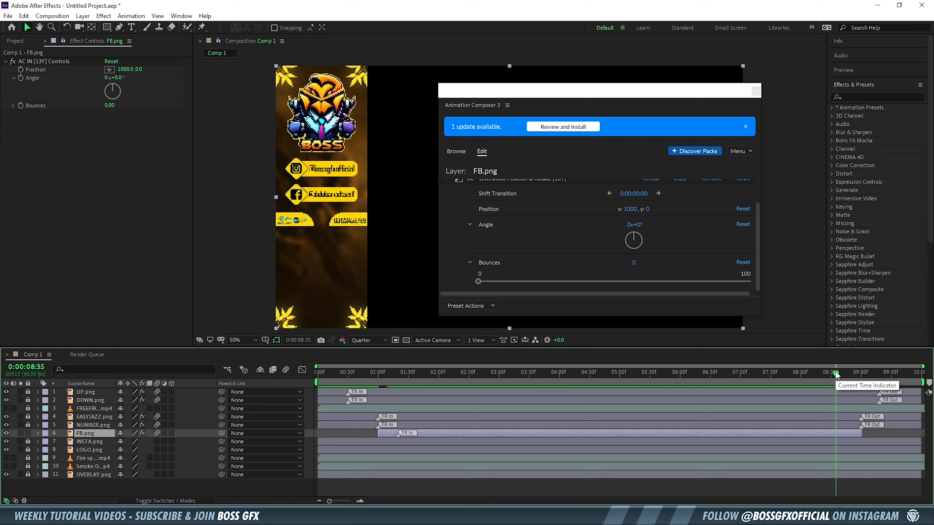
click(456, 151)
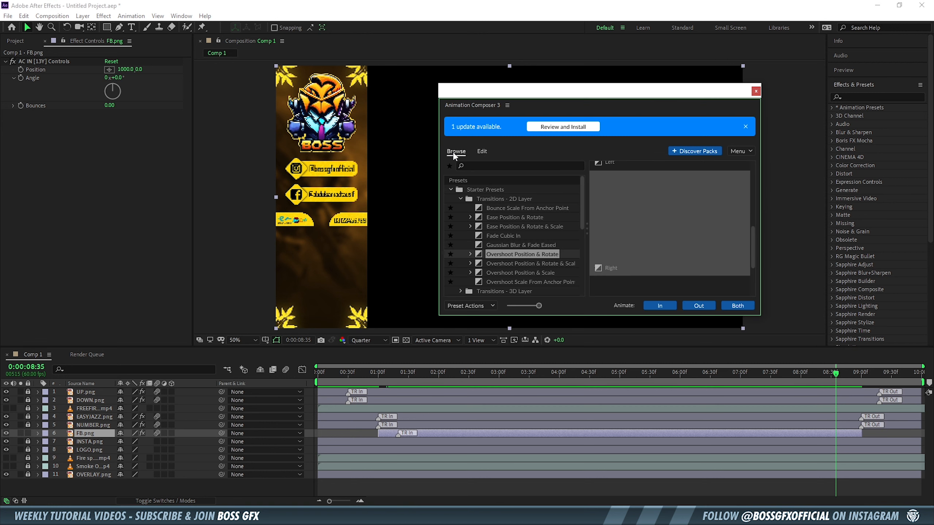
click(694, 304)
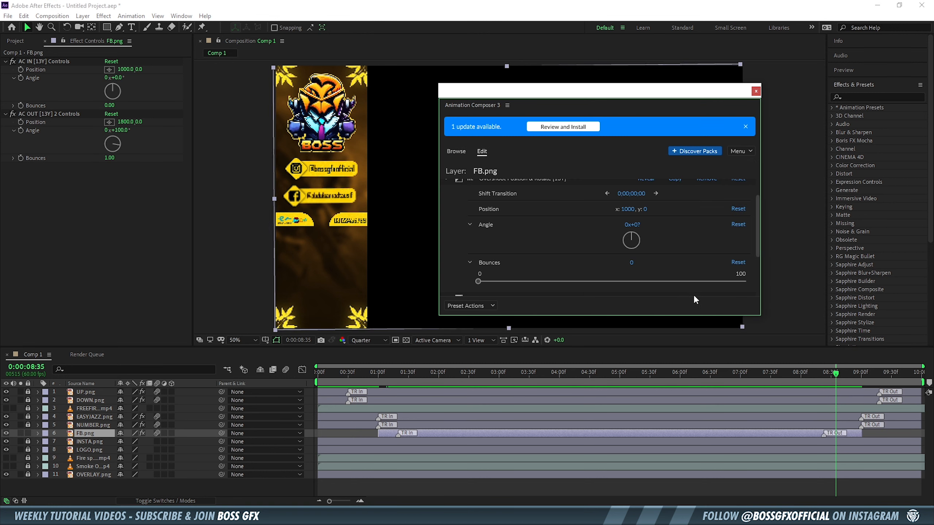
drag(824, 435, 836, 437)
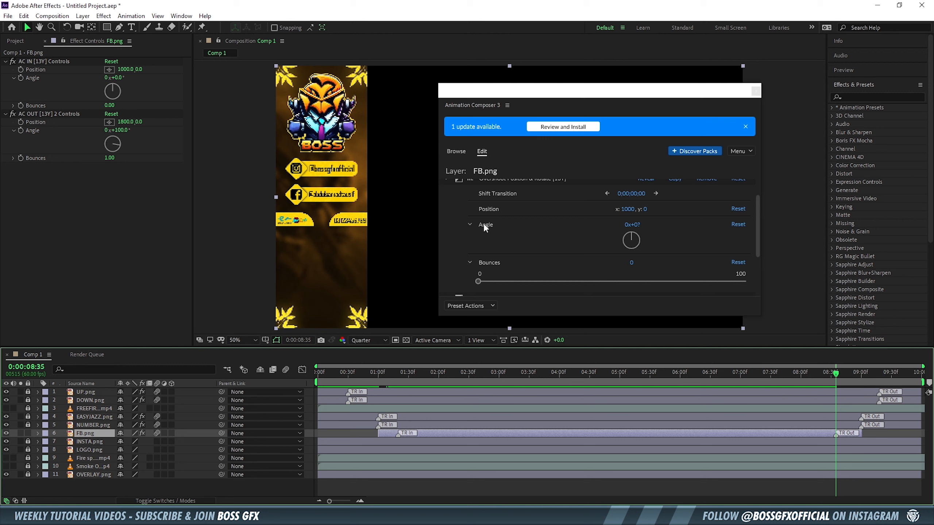
Set the Out transition of FB.png to 0 bounces, an angle of 0° and an X position of 1000, then collapse its settings
scroll(483, 226, down, 2)
click(471, 290)
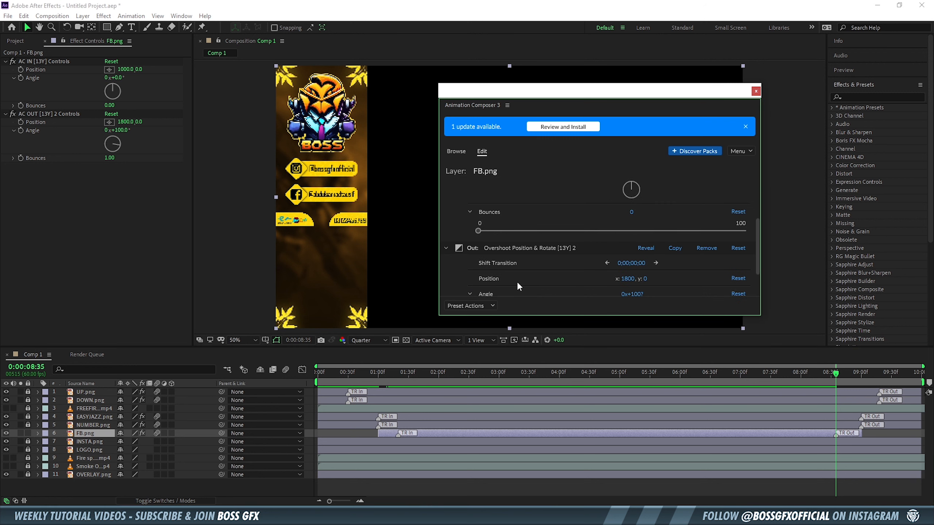
scroll(514, 289, down, 2)
click(471, 289)
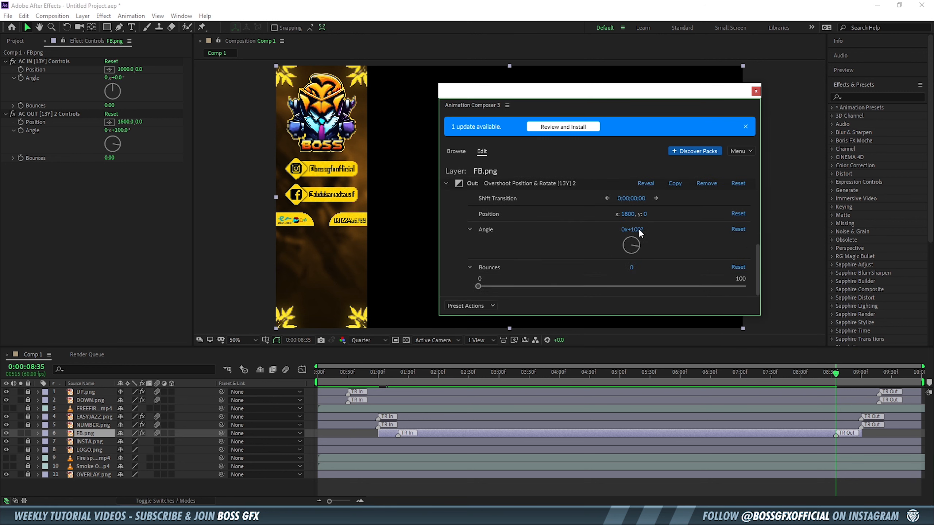
click(639, 228)
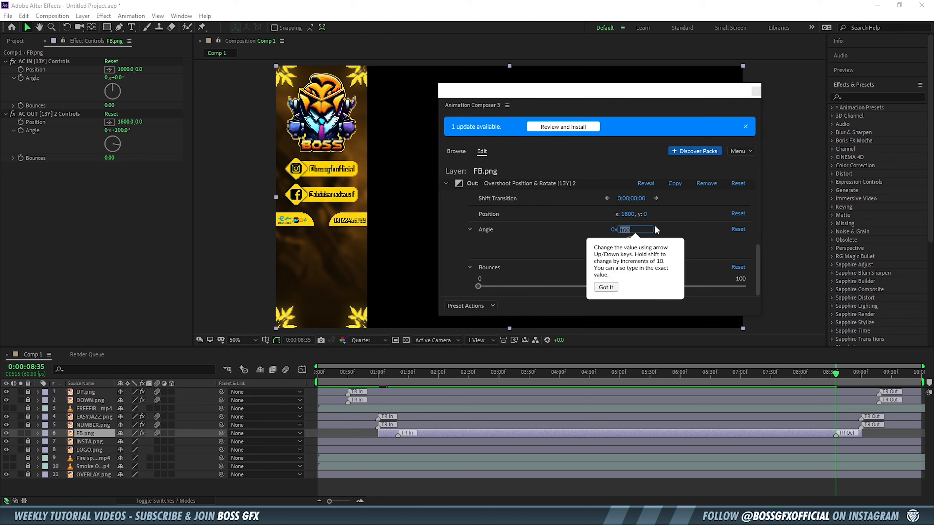
text(0)
key(Return)
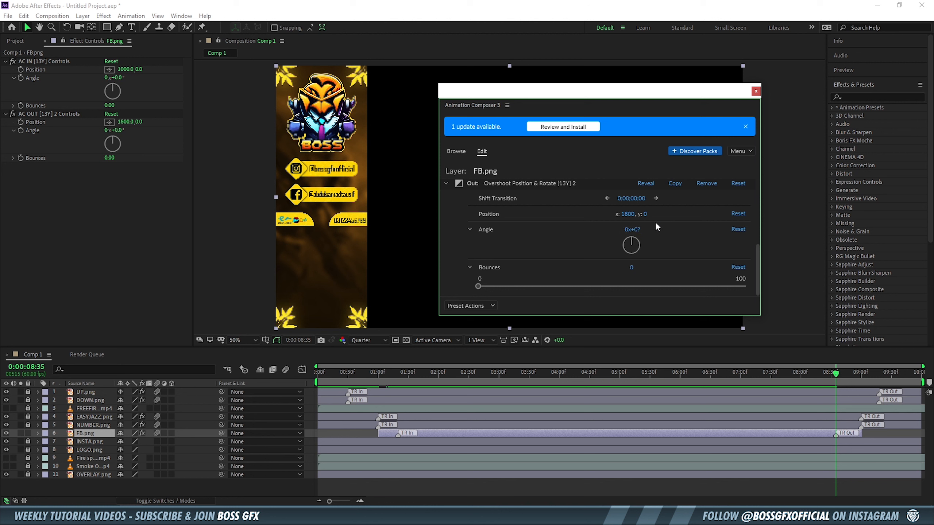
click(627, 214)
key(BackSpace)
text(0)
key(Return)
scroll(448, 216, up, 1)
click(446, 207)
Play back the Out and In transitions of FB.png to check its motion
drag(836, 373, 822, 375)
key(space)
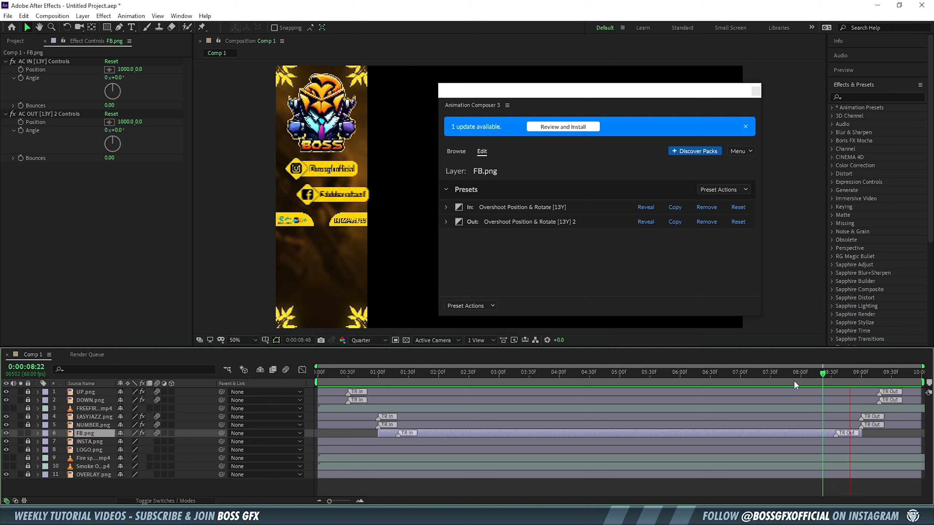
click(400, 372)
key(space)
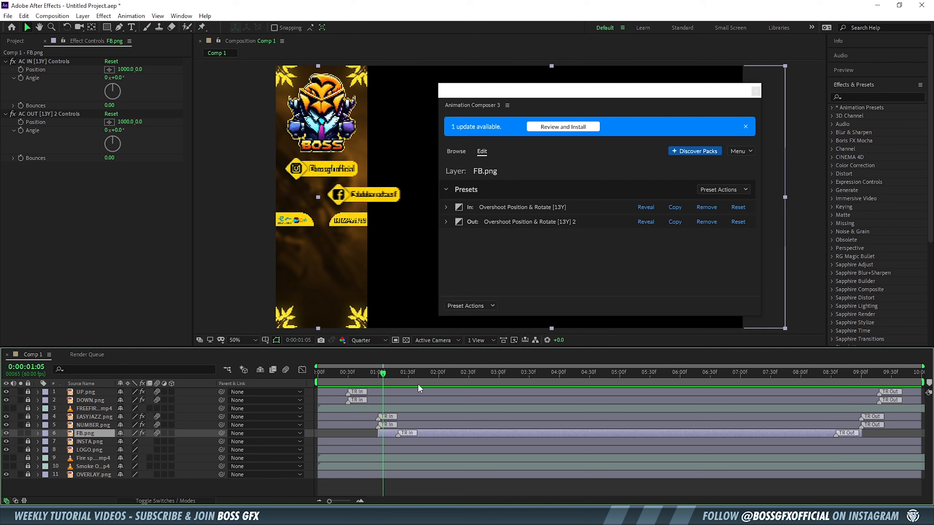
Move the Out marker of FB.png to 0:00:08:30
click(822, 373)
drag(826, 373, 831, 374)
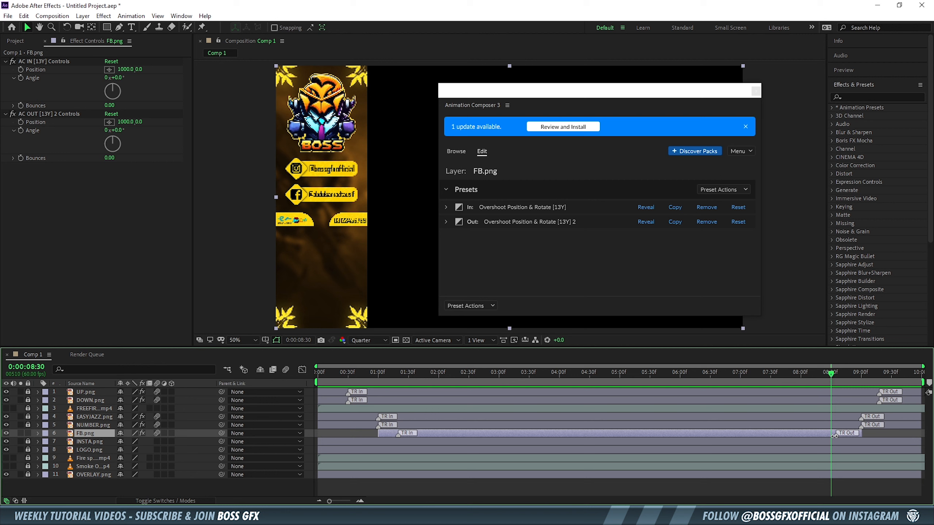
drag(834, 436, 831, 436)
With the time at 0:00:01:20, switch the lock from INSTA.png to FB.png and apply Overshoot Position & Rotate Left to INSTA.png as an In animation
mouse_move(831, 373)
mouse_down()
mouse_move(274, 379)
mouse_move(400, 376)
mouse_up()
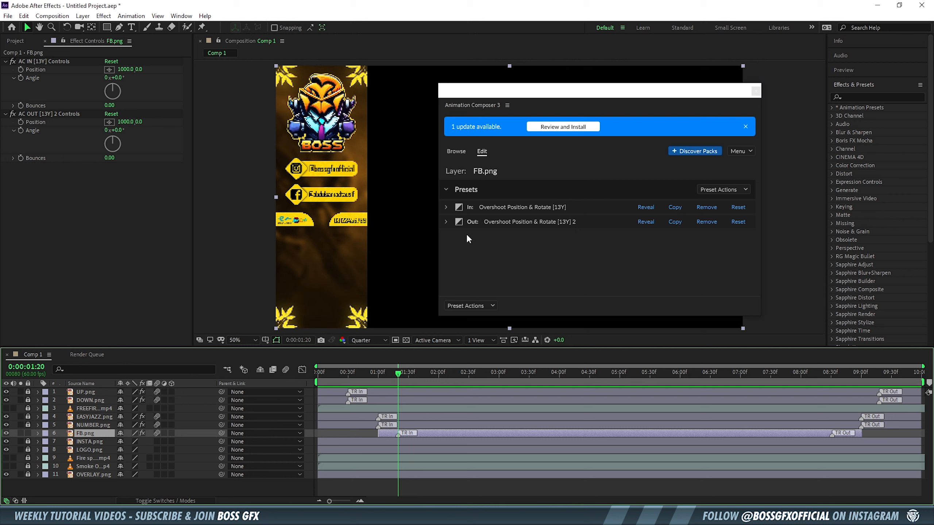
click(28, 433)
click(29, 441)
click(102, 442)
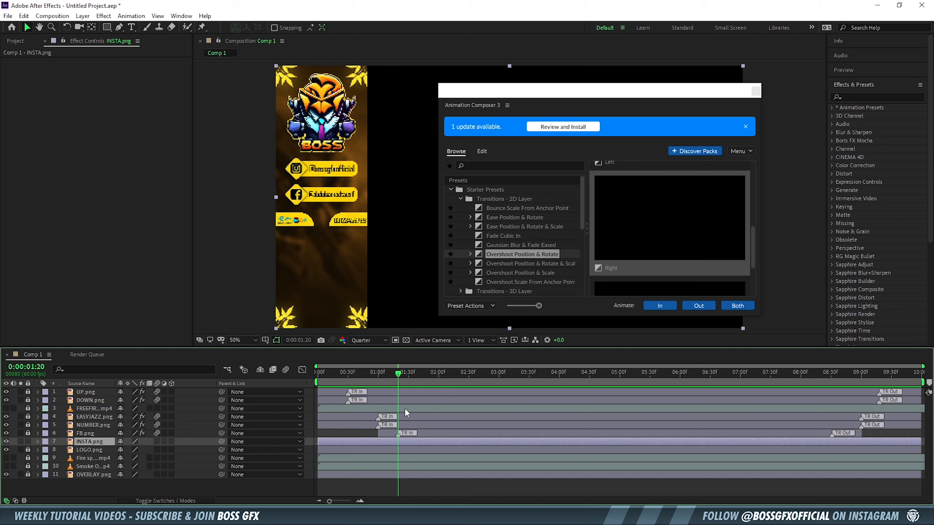
click(467, 254)
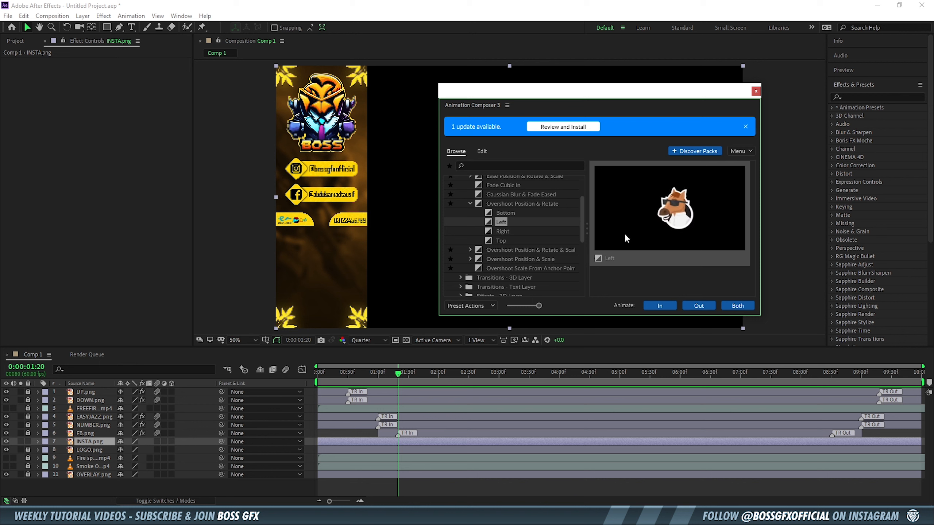
click(660, 304)
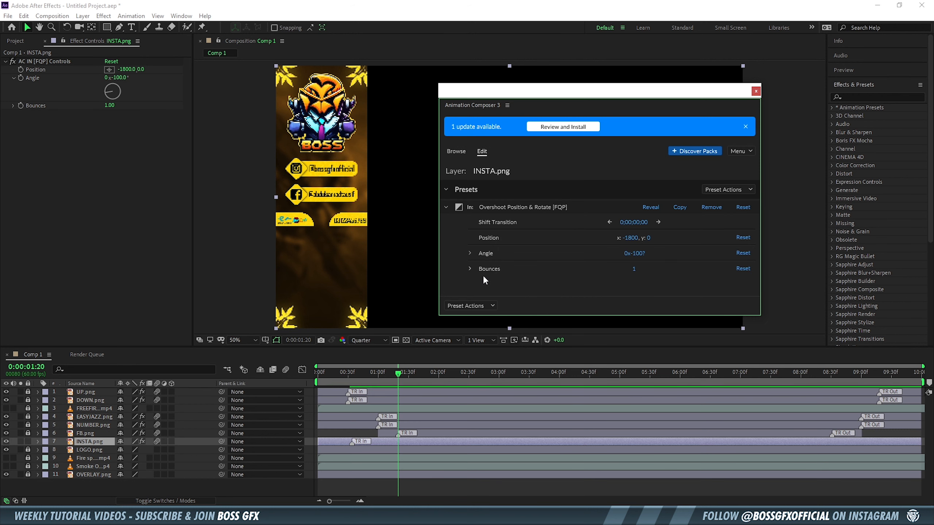
Set the In transition of INSTA.png to 0 bounces, an angle of 0° and an X position of -1000
click(480, 269)
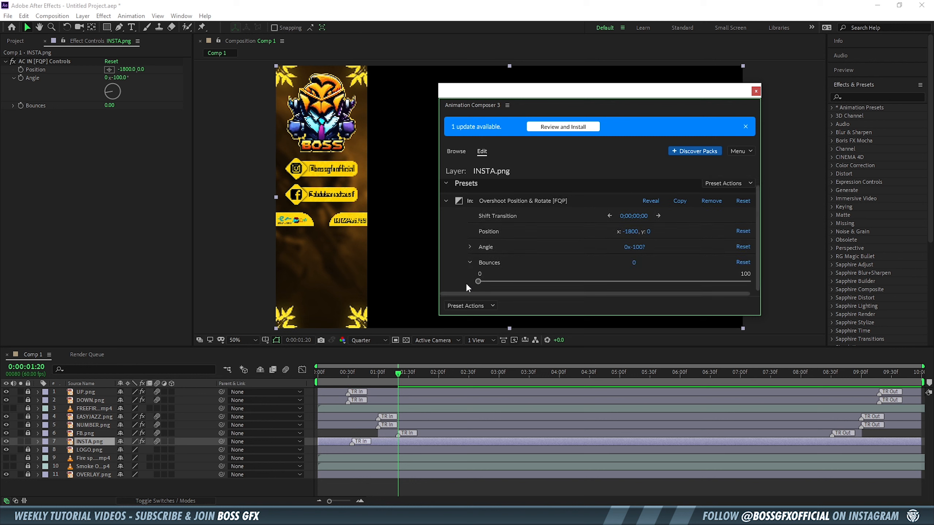
click(469, 247)
click(643, 250)
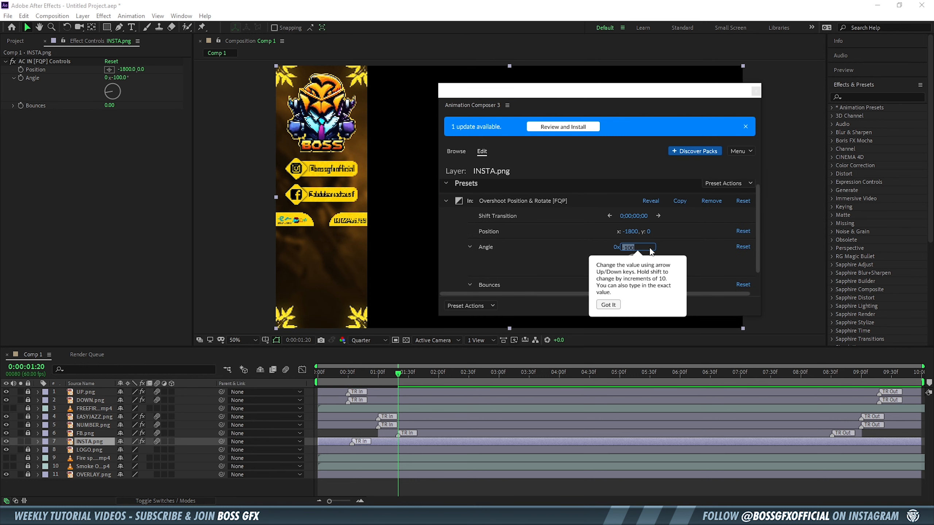
text(0)
click(628, 232)
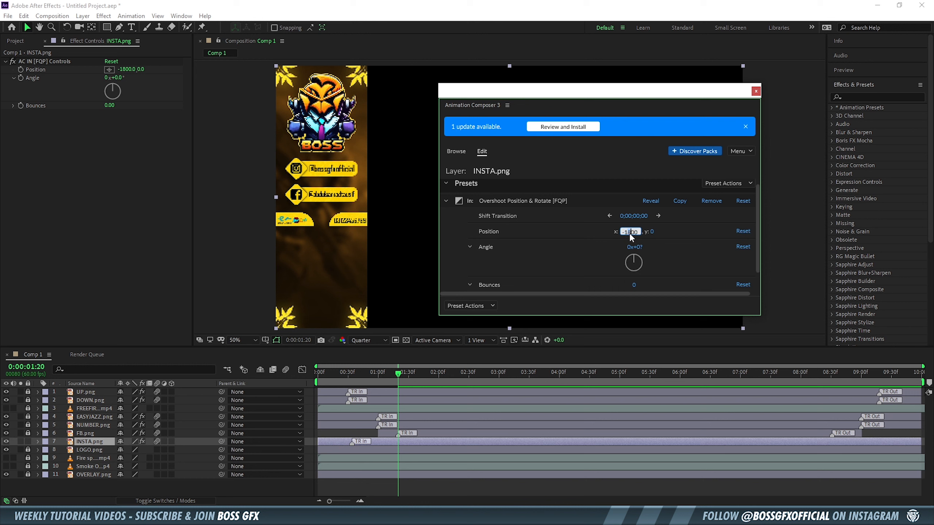
text(-1000)
key(Return)
Move the In marker of INSTA.png to 0:00:01:20 and trim the layer's start to 0:00:01:00
drag(352, 443, 398, 443)
click(378, 373)
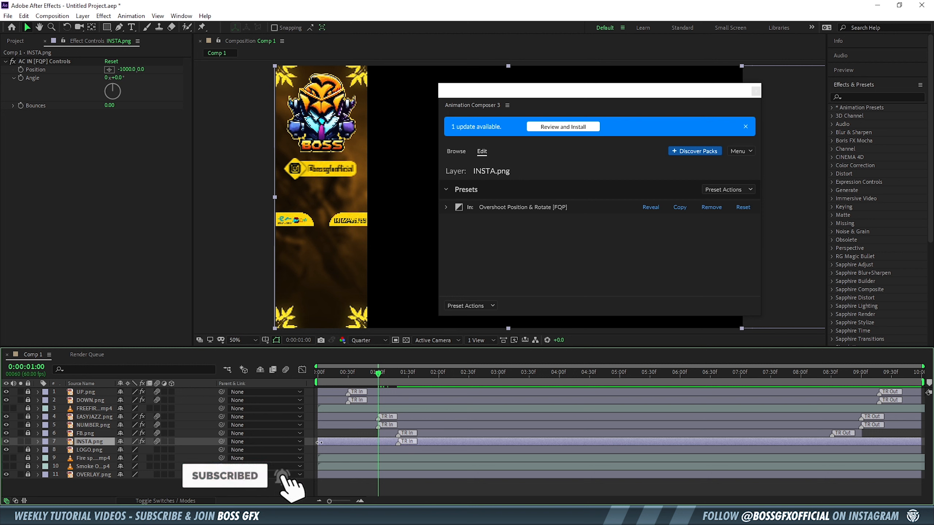
drag(319, 443, 379, 443)
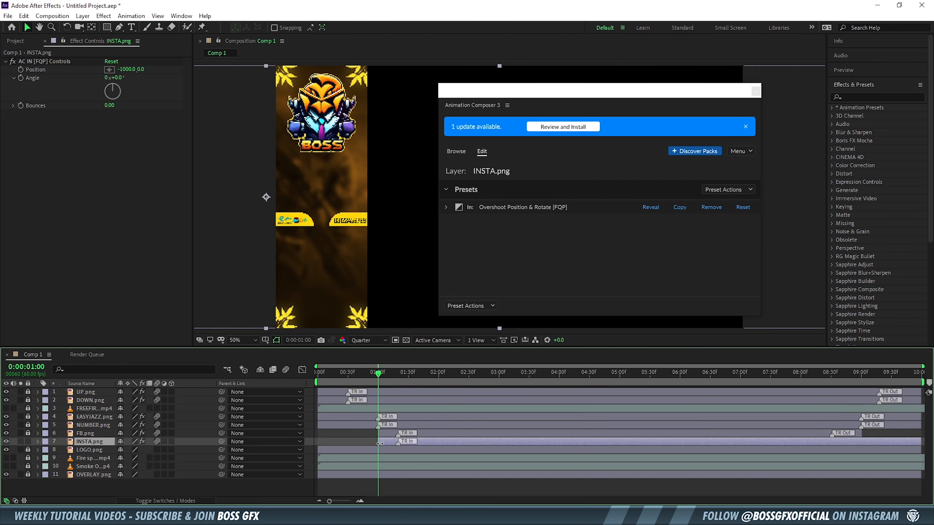
With the time at 0:00:08:30, apply Overshoot Position & Rotate Left to INSTA.png as an Out animation
drag(378, 372, 831, 375)
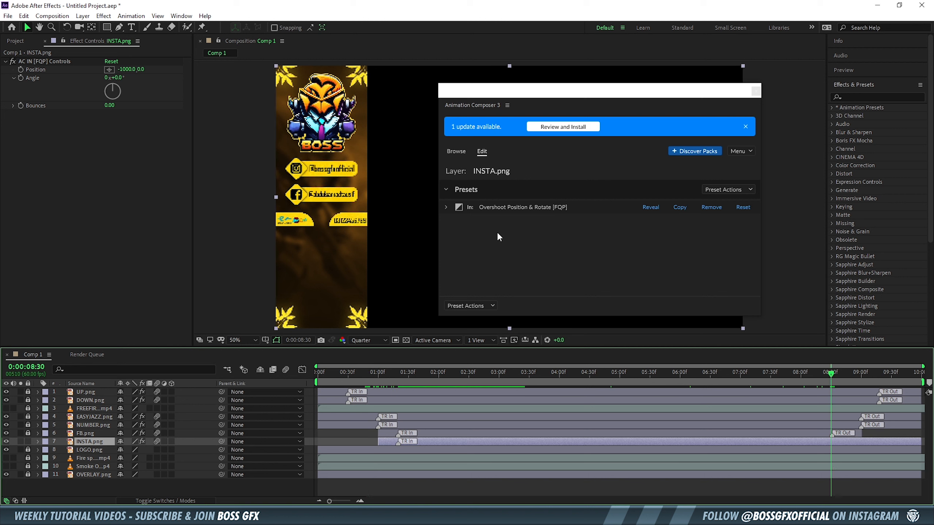
click(455, 152)
click(698, 306)
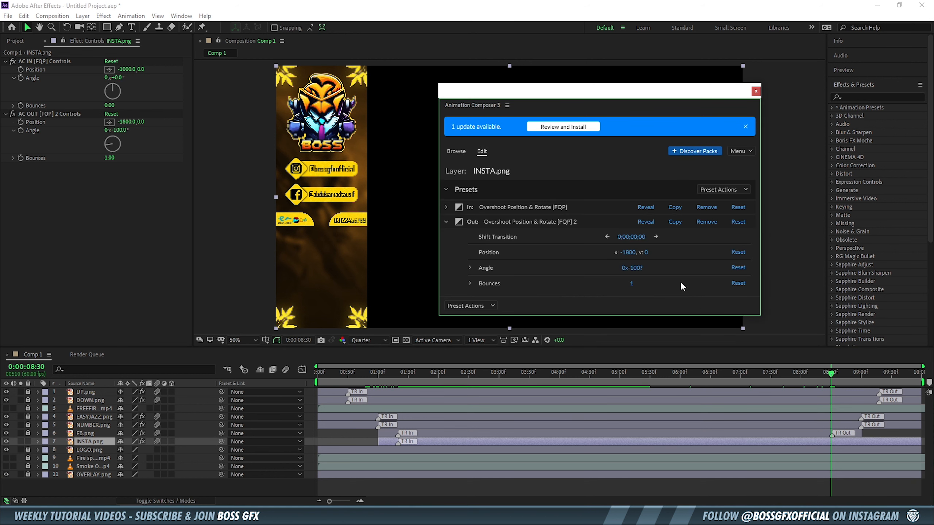
Set the Out transition of INSTA.png to 0 bounces, an angle of 0° and an X position of -1000
click(468, 283)
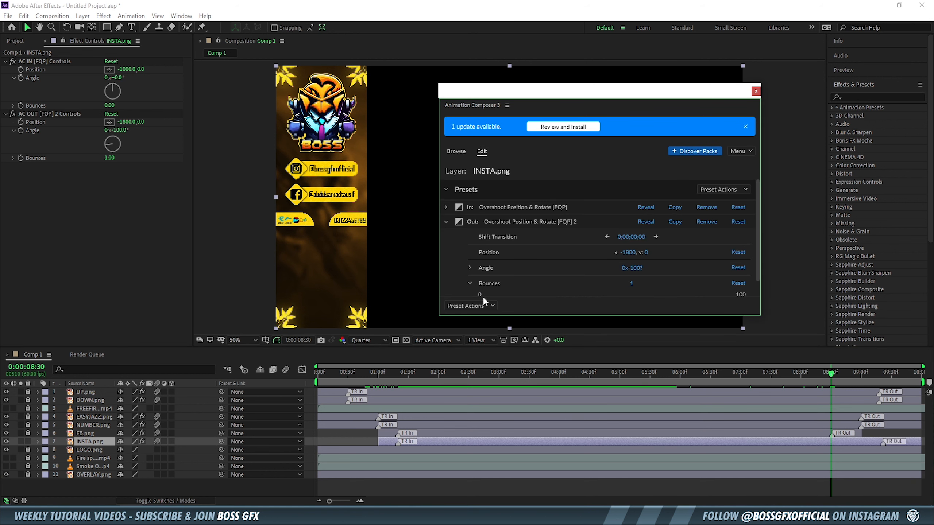
scroll(492, 293, down, 1)
drag(480, 288, 477, 284)
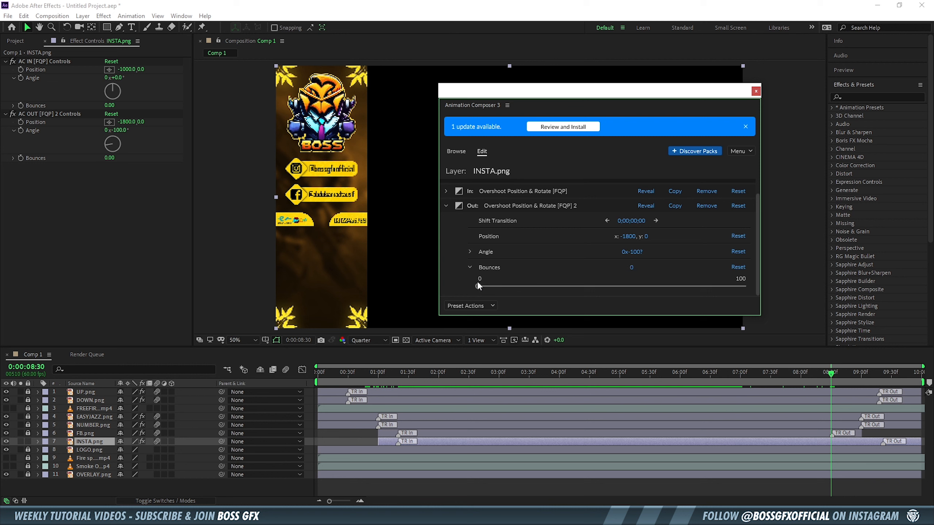
click(635, 252)
text(0)
key(Return)
click(628, 237)
key(Return)
Move the Out marker of INSTA.png to 0:00:08:30 and trim the layer's end to 0:00:09:00
drag(883, 443, 833, 443)
drag(856, 374, 861, 375)
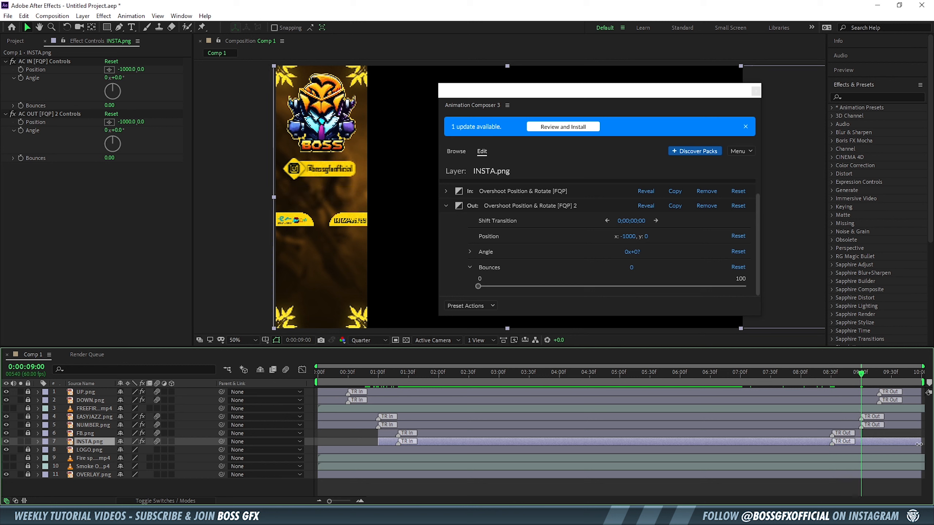
drag(920, 441, 861, 444)
Scrub back through the animation, then lock INSTA.png and unlock and select LOGO.png
drag(802, 378, 324, 373)
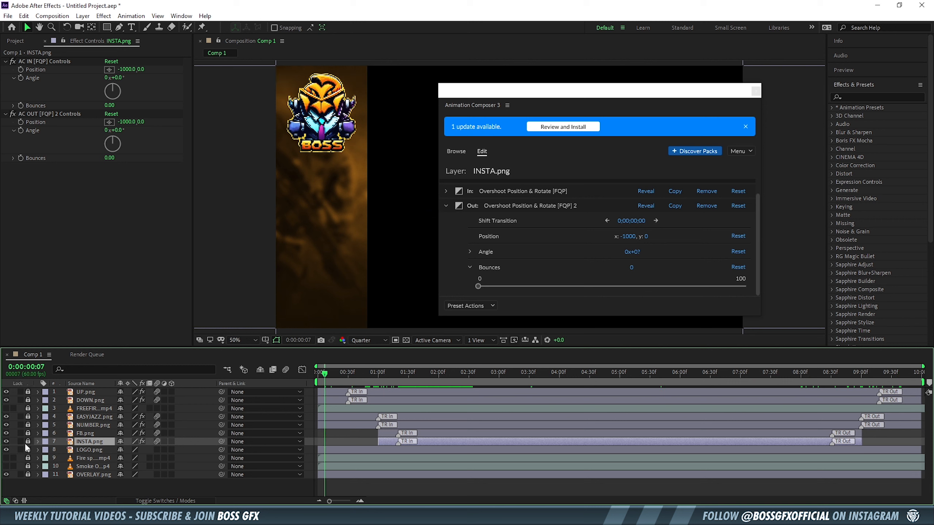
click(28, 442)
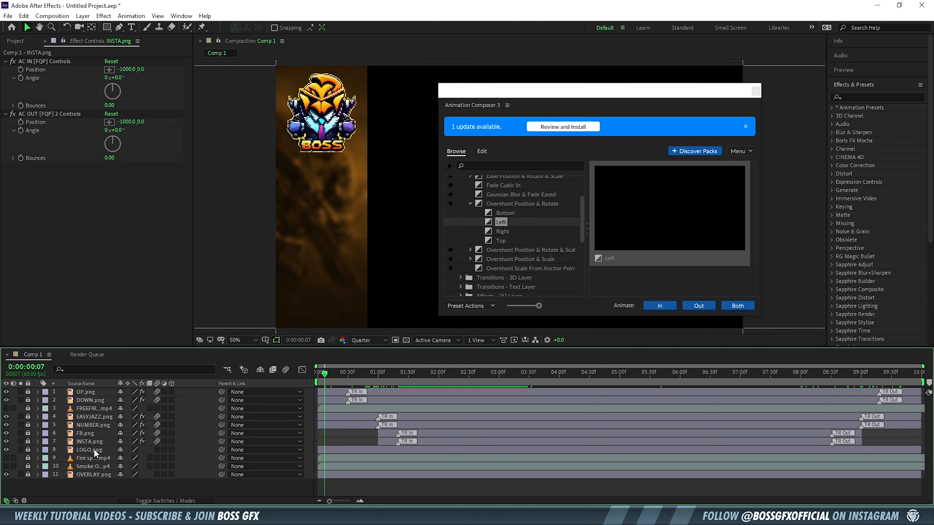
click(27, 449)
click(89, 450)
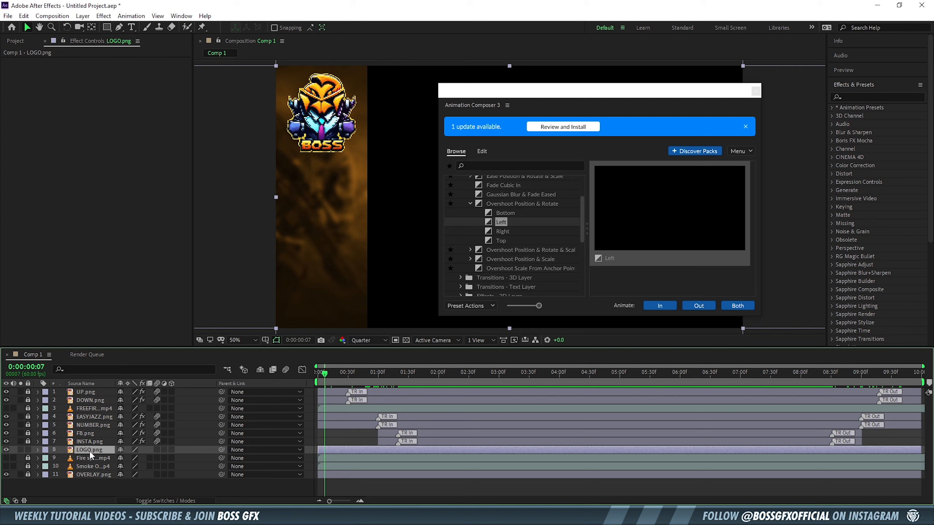
Trim the start of LOGO.png to 0:00:00:30
click(378, 378)
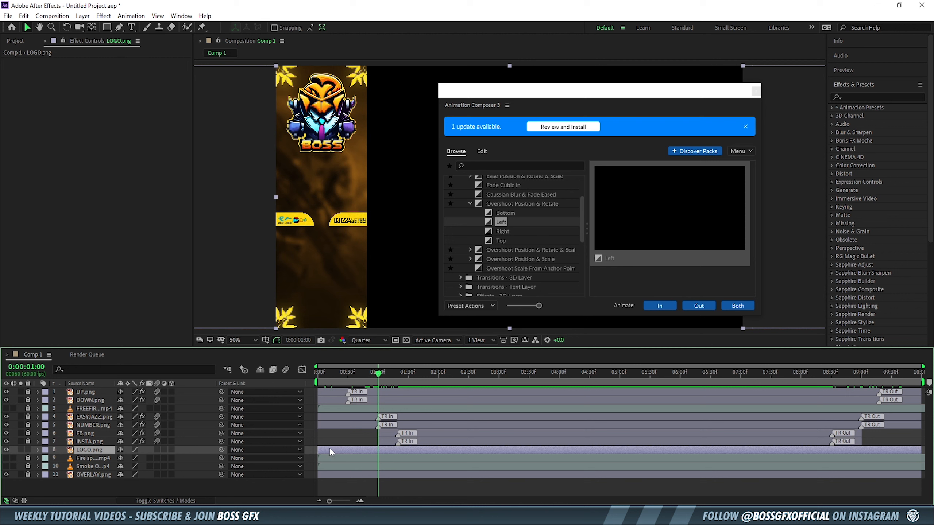
drag(318, 451, 357, 449)
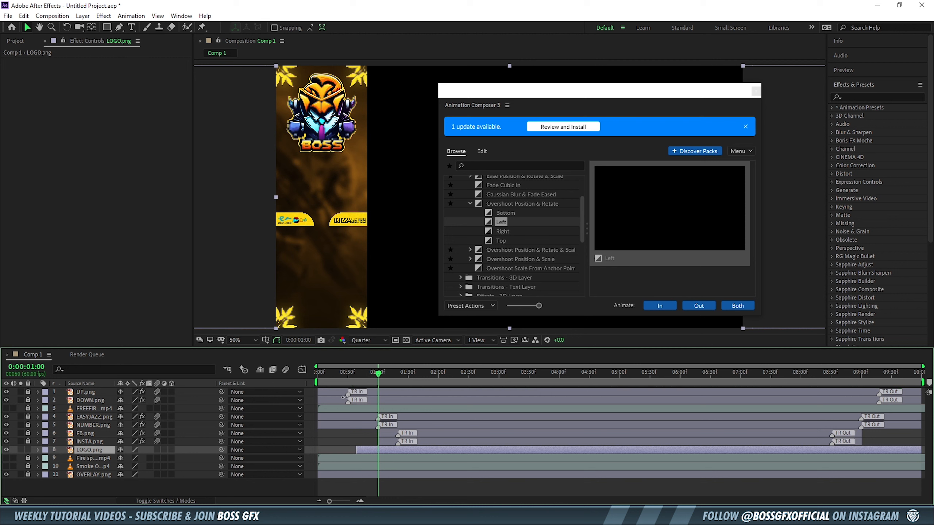
click(348, 375)
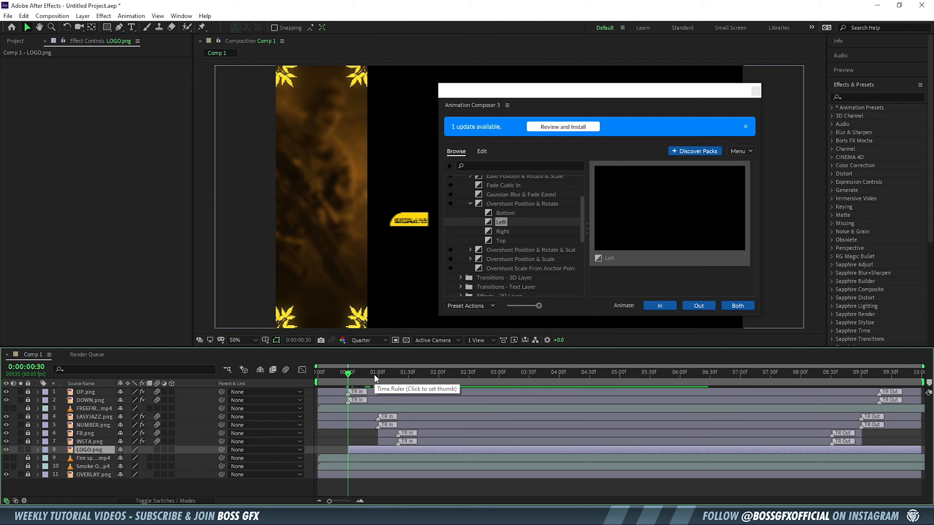
With the time at 0:00:01:00, apply Overshoot Position & Rotate Top to LOGO.png as an In animation
mouse_move(375, 377)
mouse_down()
mouse_move(399, 379)
mouse_move(379, 379)
mouse_up()
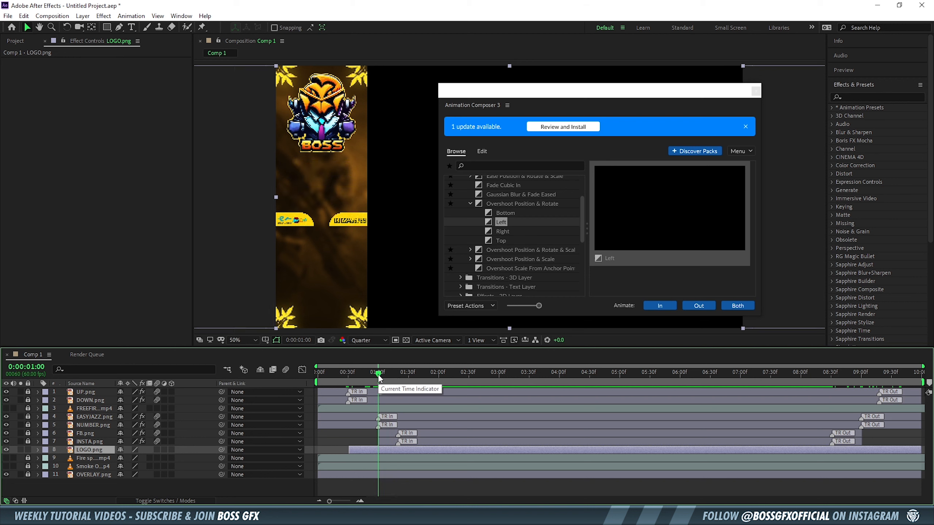
click(502, 239)
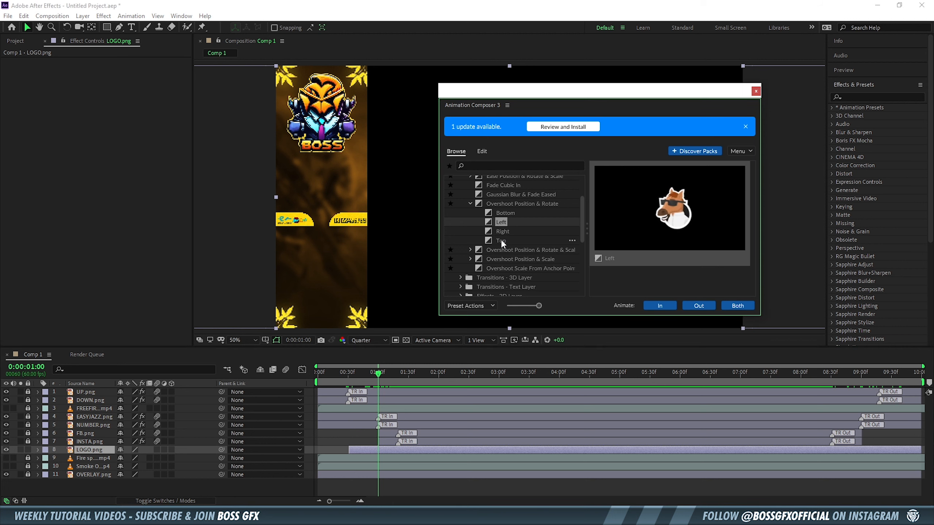
click(663, 306)
Expand the bounce settings of LOGO.png's In transition and set its angle to 0°
click(473, 269)
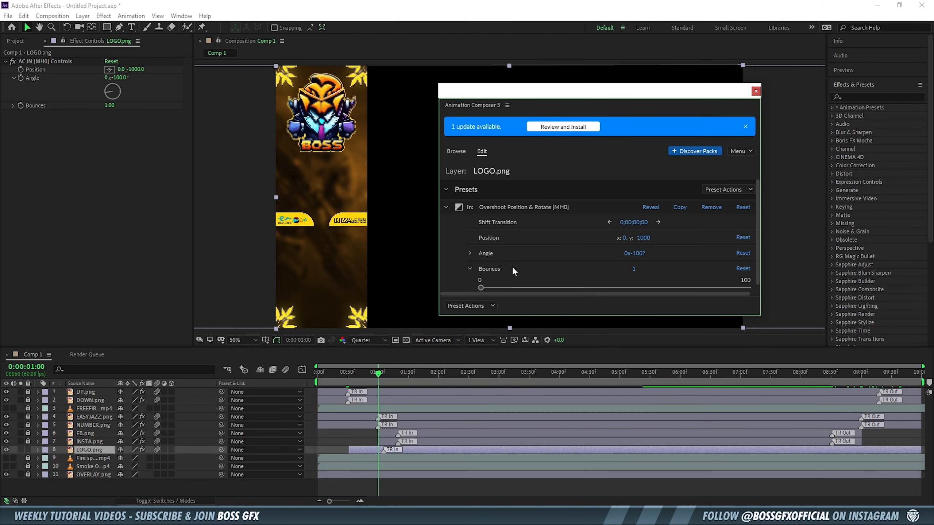
click(470, 254)
click(627, 253)
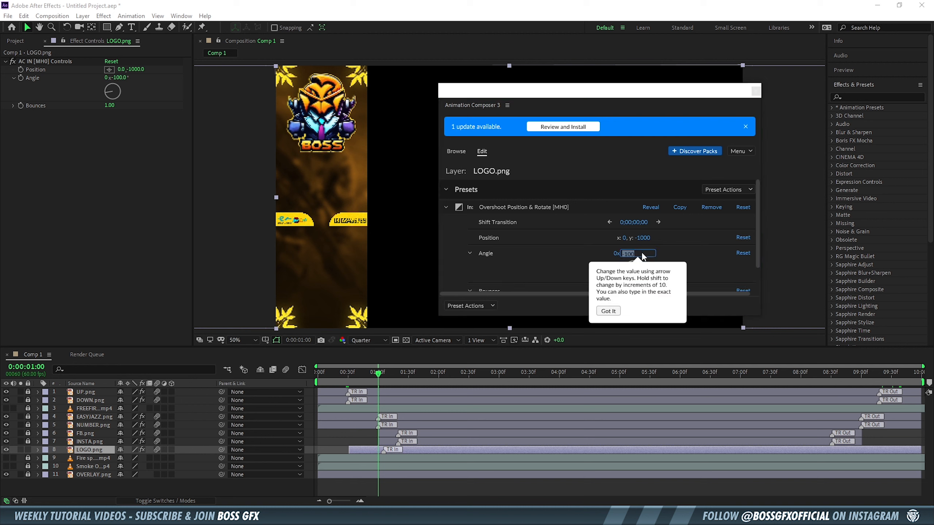
text(0)
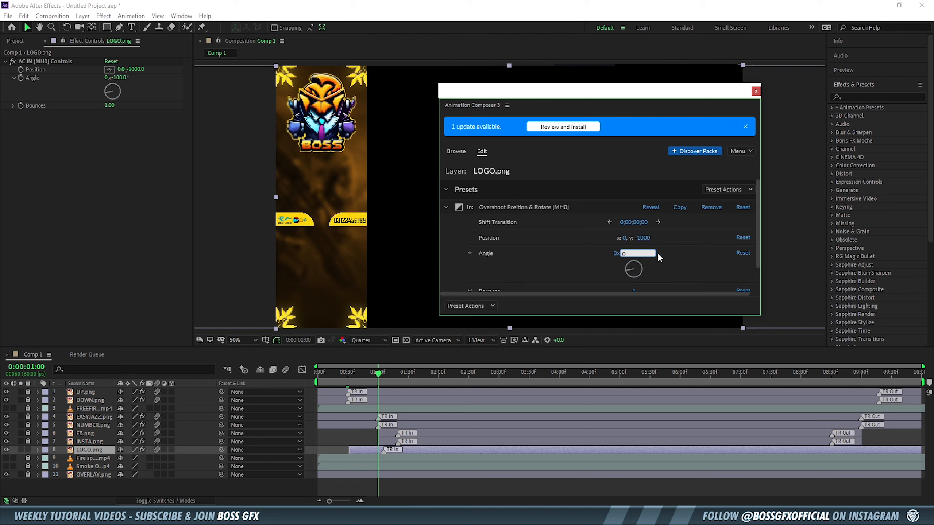
click(646, 236)
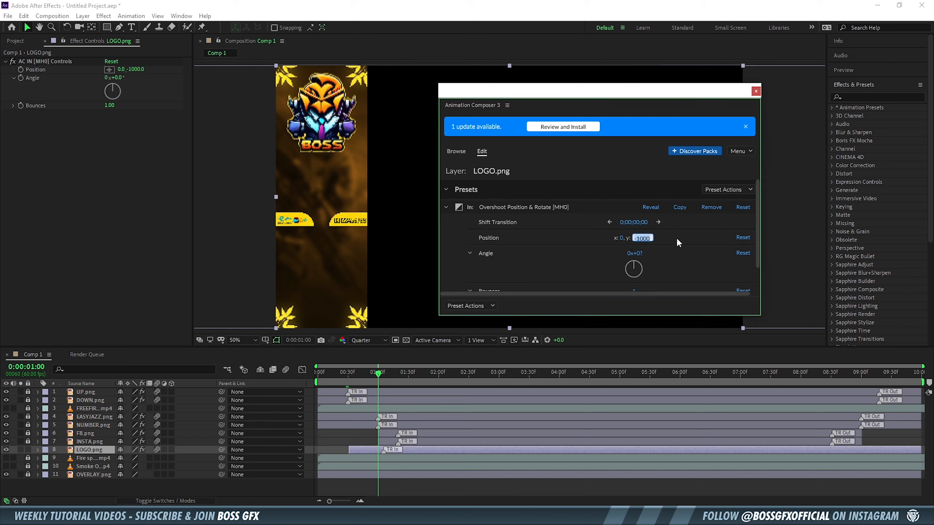
Move the In marker of LOGO.png to 0:00:00:50 and play back its entrance
drag(383, 451, 378, 452)
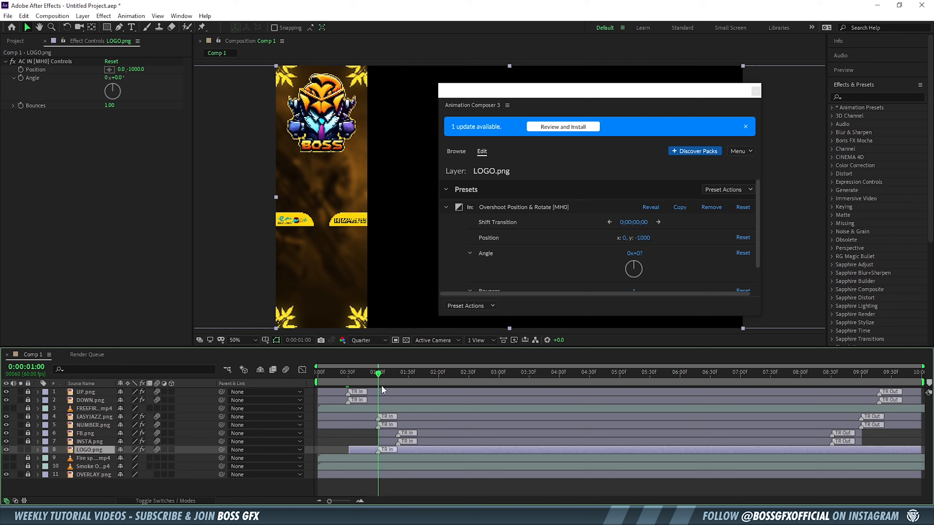
drag(378, 376, 368, 378)
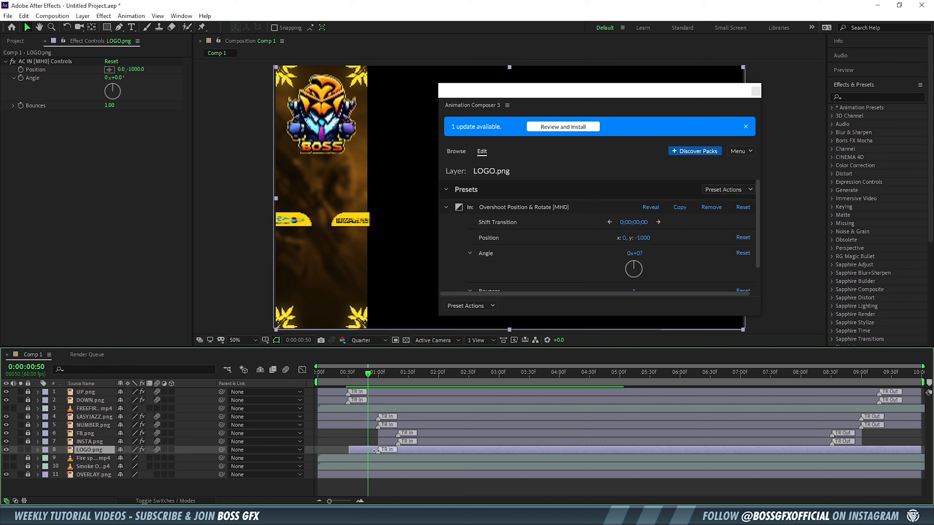
drag(378, 450, 367, 452)
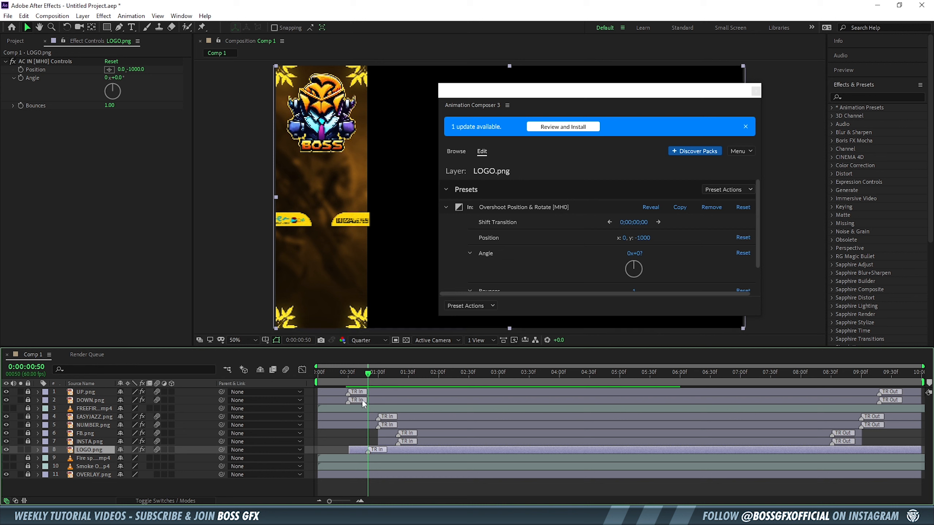
drag(367, 378, 343, 376)
key(space)
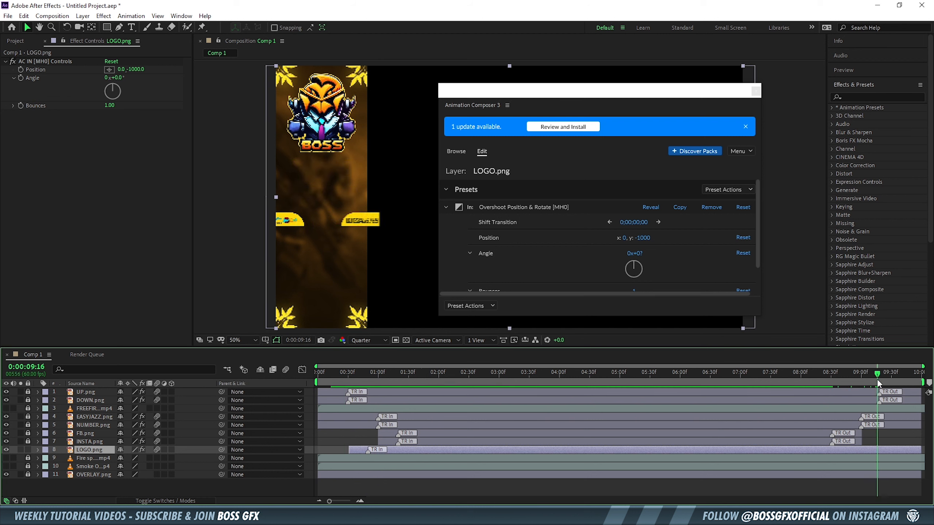
With the time at 0:00:09:10, apply Overshoot Position & Rotate Top to LOGO.png as an Out animation
drag(877, 380, 879, 379)
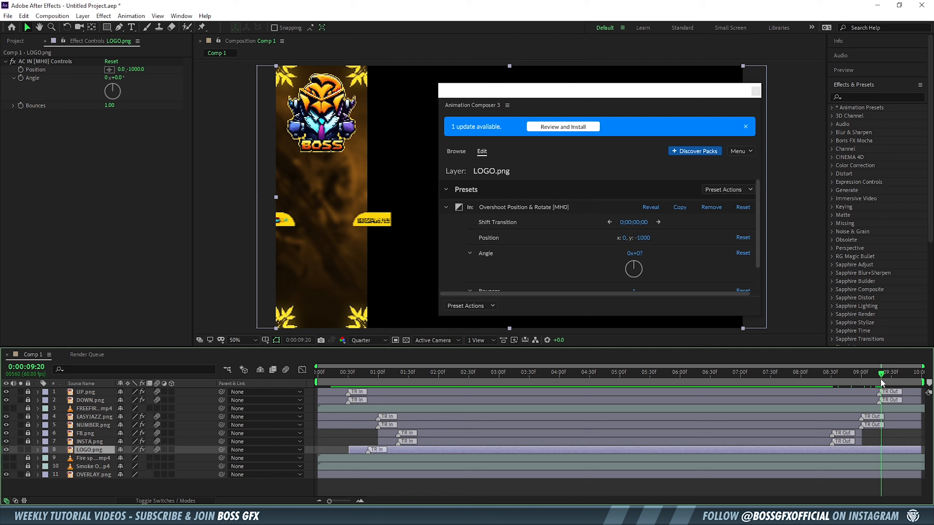
drag(882, 381, 871, 381)
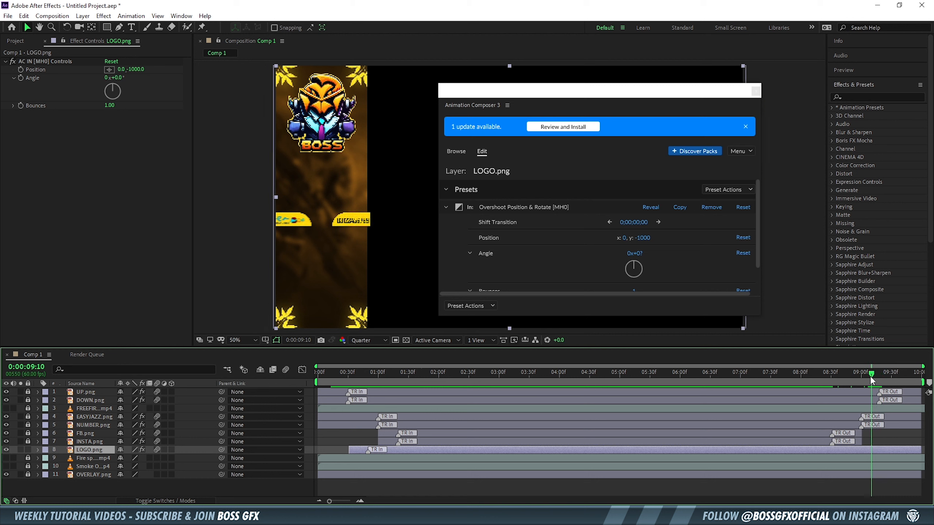
click(455, 151)
click(704, 305)
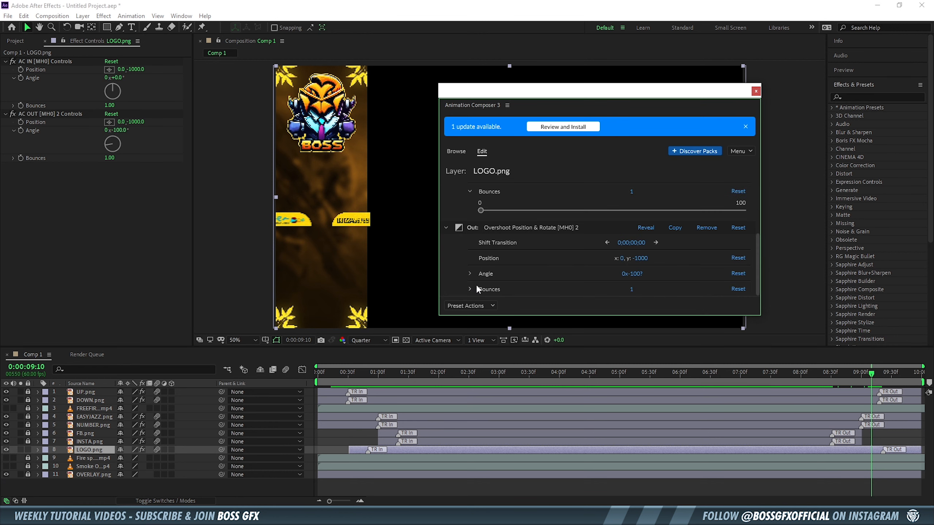
Move the Out marker of LOGO.png to 0:00:09:10 and trim the layer's end to 0:00:09:18
drag(883, 451, 871, 452)
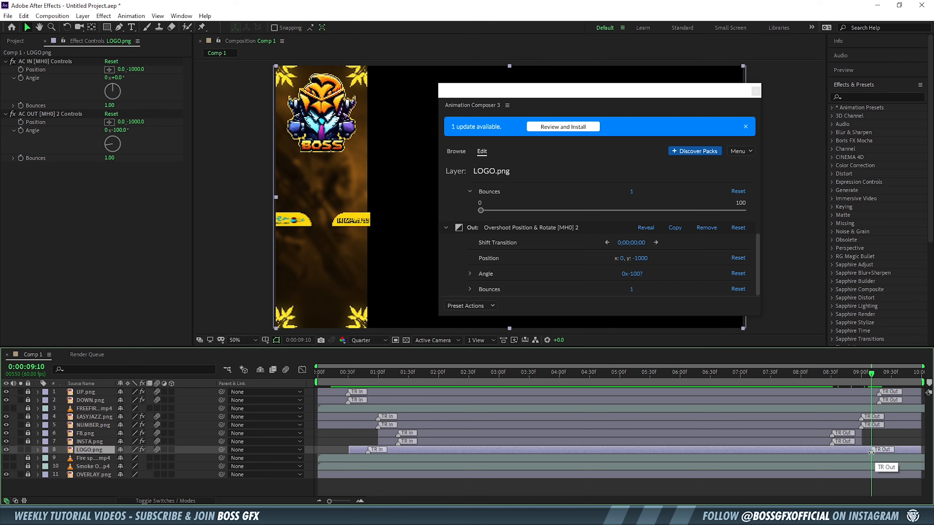
drag(871, 373, 879, 375)
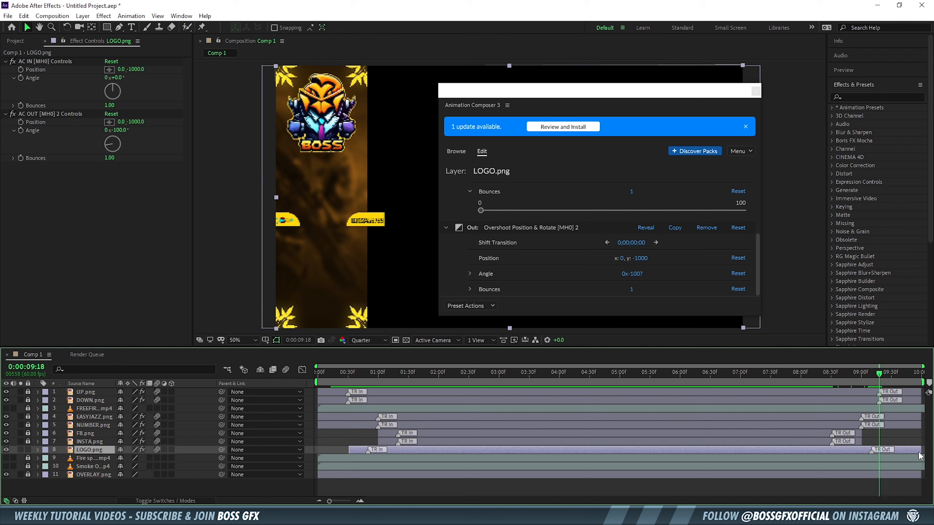
drag(919, 450, 880, 451)
Move the Out marker of LOGO.png to 0:00:08:50
click(849, 374)
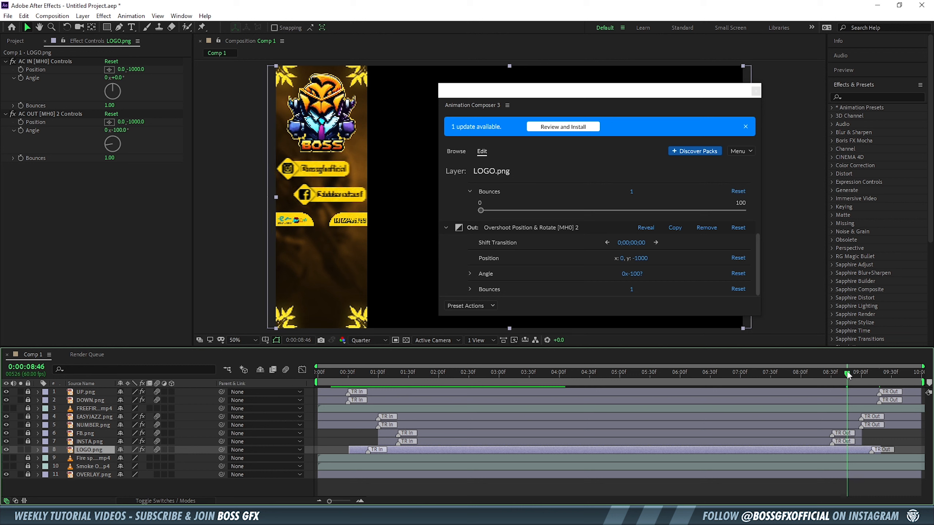
drag(849, 374, 850, 375)
drag(871, 450, 849, 453)
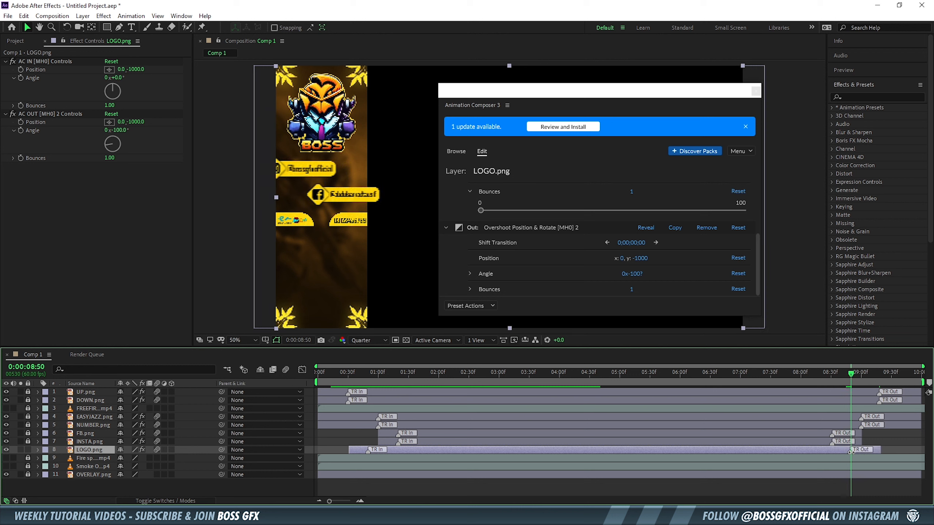
Set the angle of LOGO.png's Out transition to 0°, then collapse the settings of both its transitions
click(633, 273)
text(0x0)
key(Return)
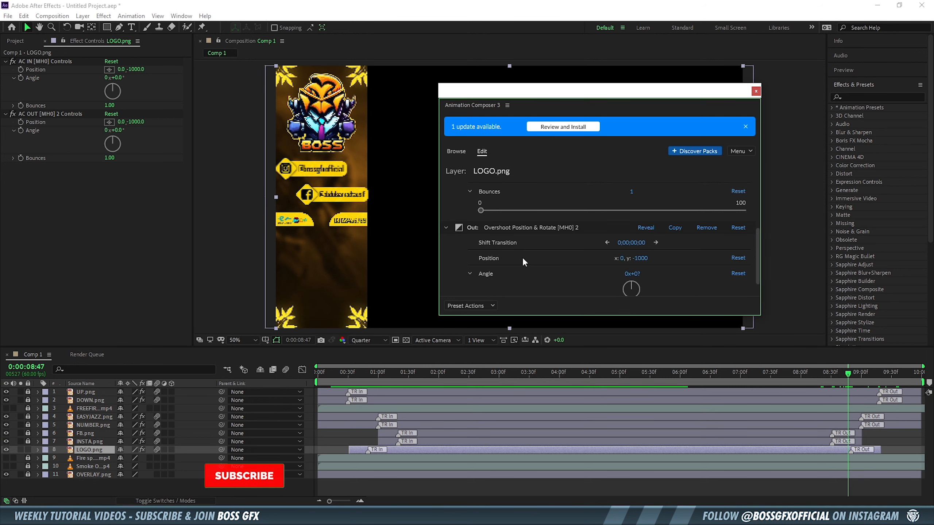
click(446, 228)
click(444, 206)
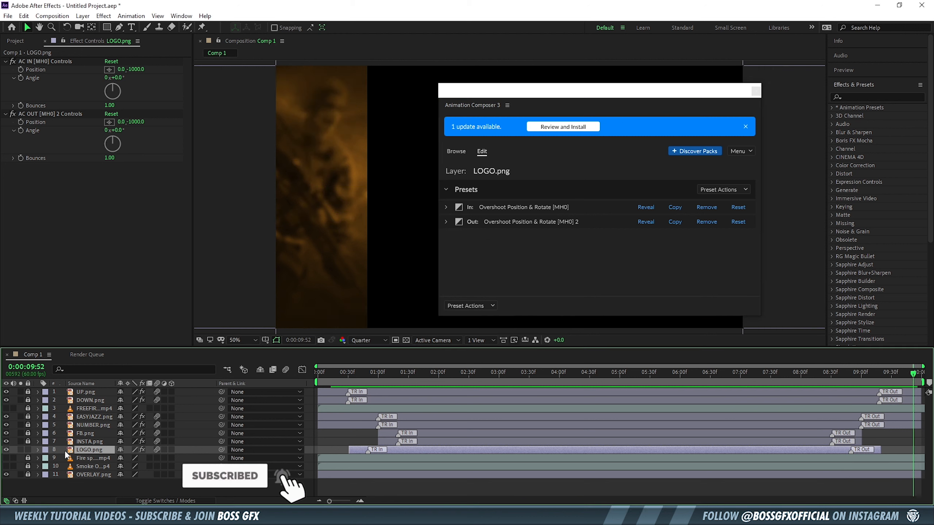
Lock the LOGO.png layer and close the Animation Composer 3 window
click(27, 449)
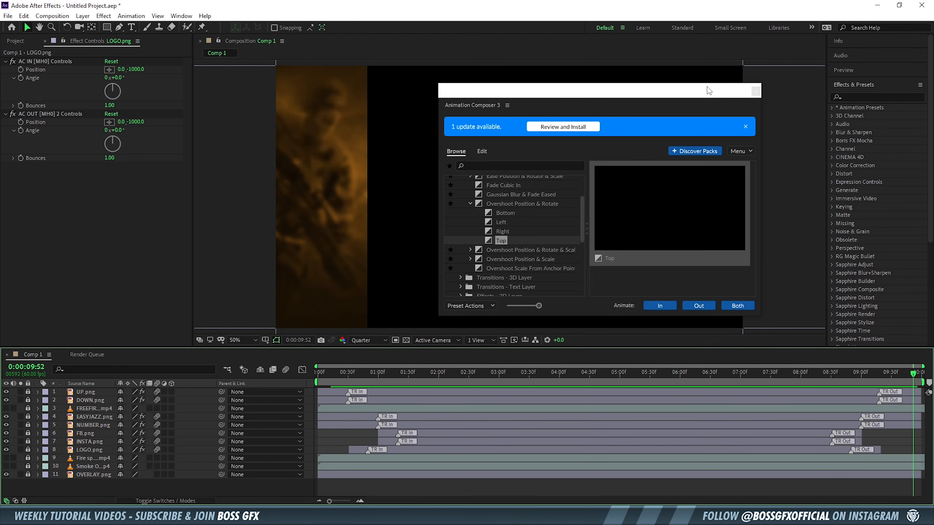
click(756, 90)
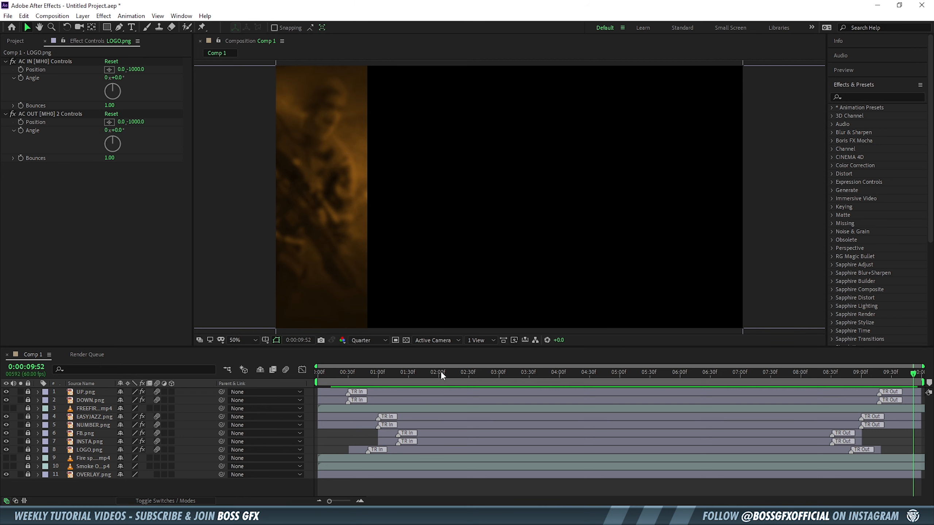
With the time at 0:00:02:25, show, unlock and select the FREEFIRE GREEN SCREEN.mp4 layer
drag(441, 373, 462, 377)
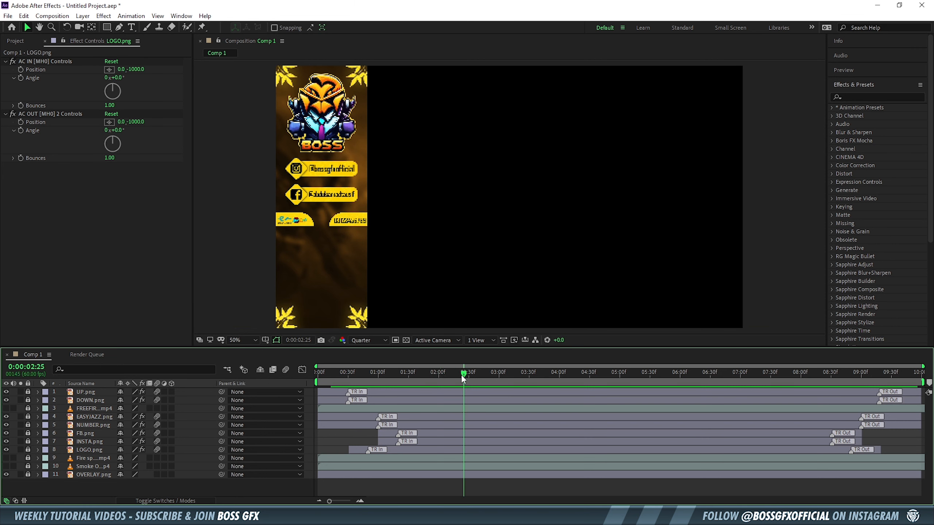
click(6, 409)
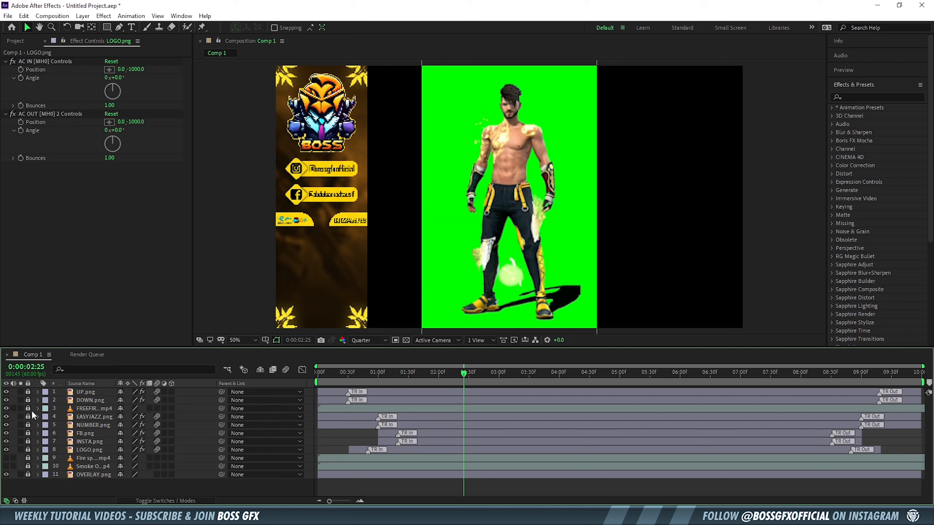
click(28, 408)
click(79, 409)
click(568, 144)
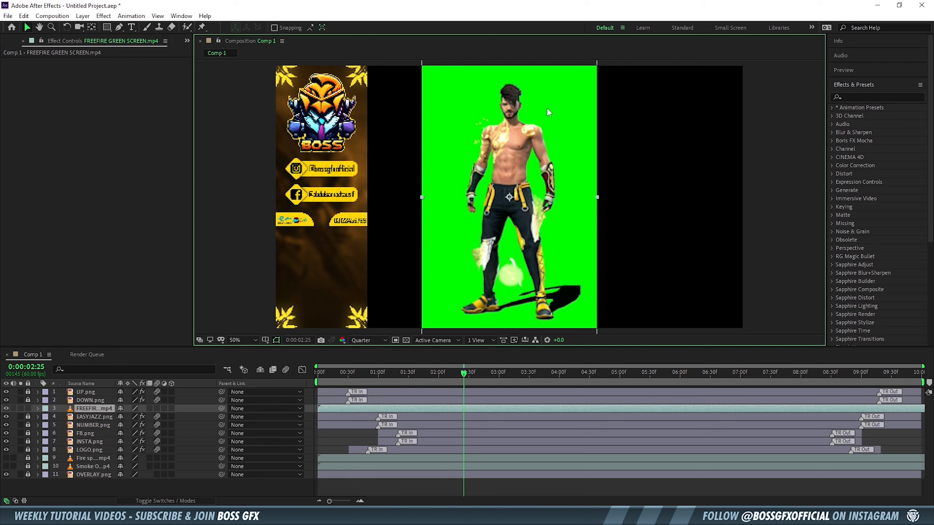
Apply Keylight (1.2) to FREEFIRE GREEN SCREEN.mp4 and sample the green backdrop as its Screen Colour
click(871, 97)
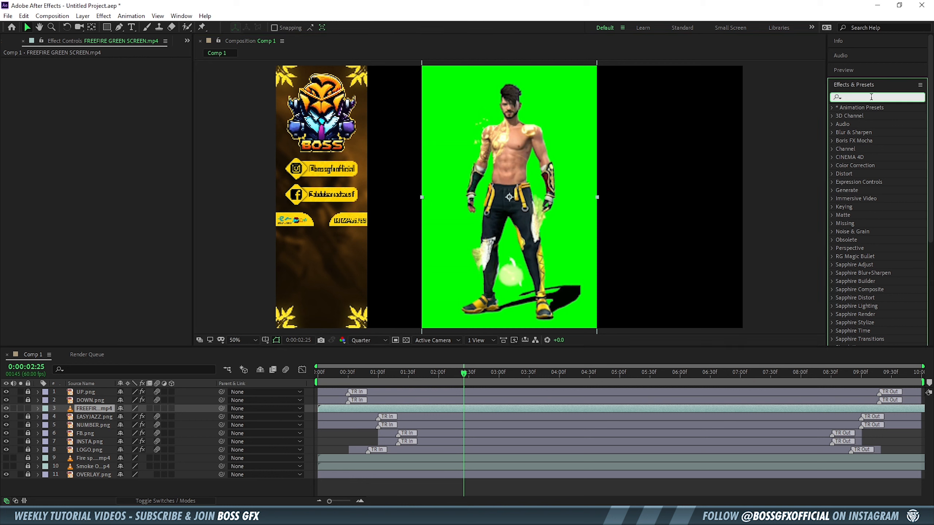
text(keylight)
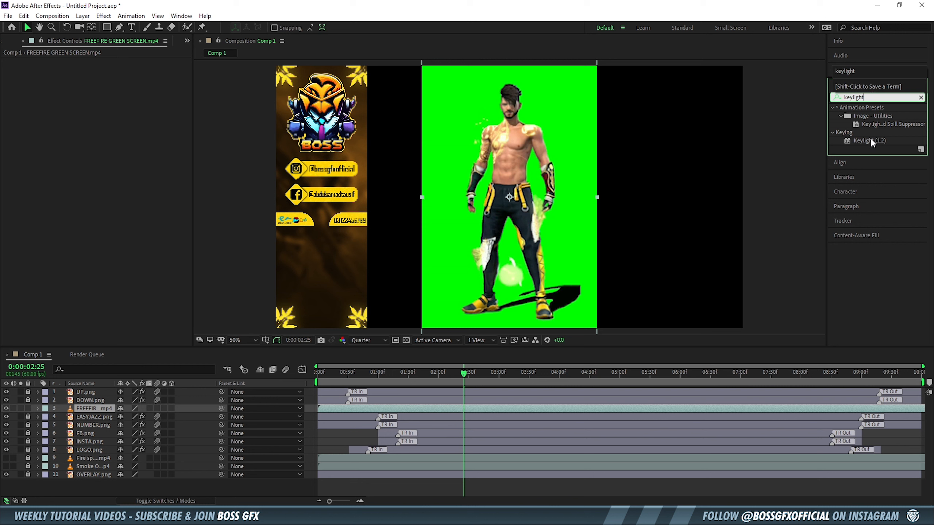
drag(871, 140, 371, 408)
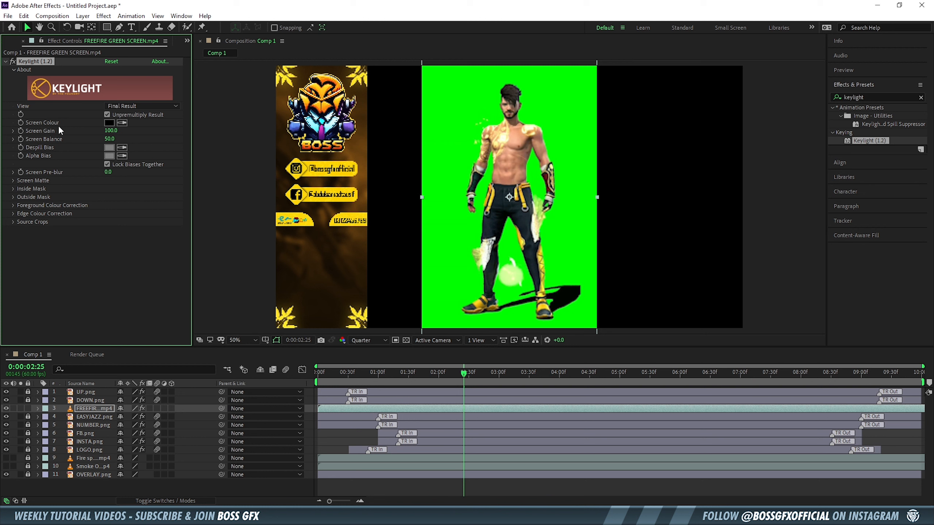
click(122, 123)
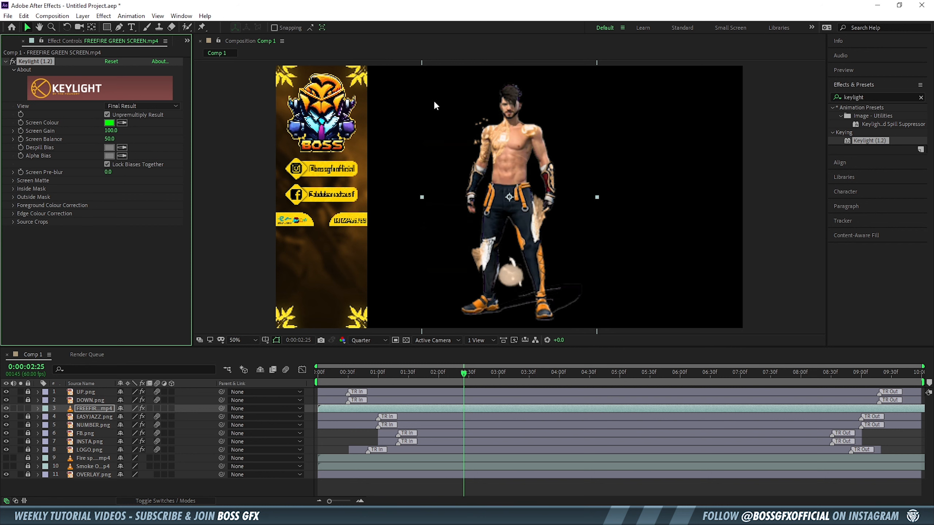
Move the keyed character to the bottom of the brown overlay column, below the contact banners, and scale it down slightly
drag(589, 190, 320, 263)
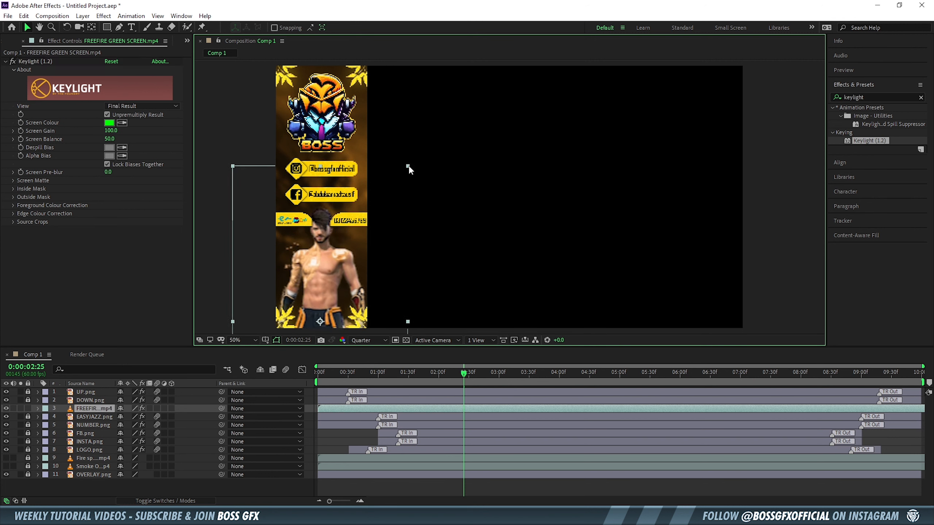
drag(408, 167, 397, 180)
drag(544, 378, 587, 381)
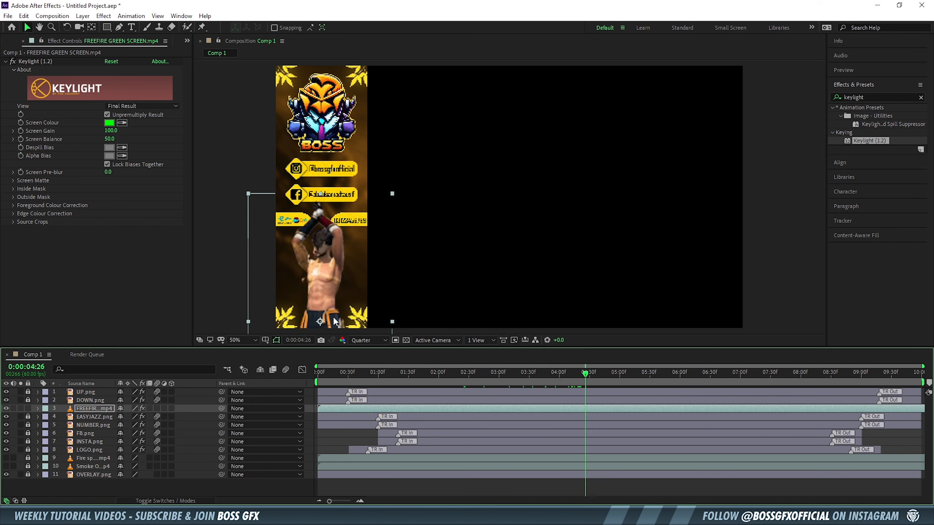
drag(323, 278, 323, 277)
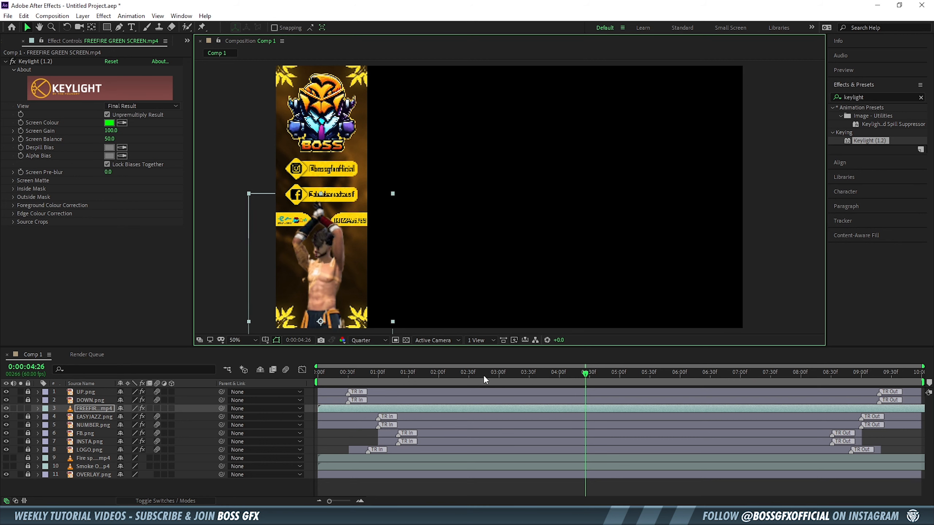
Trim the start of the FREEFIRE GREEN SCREEN.mp4 layer to 0:00:00:30
drag(484, 377, 349, 383)
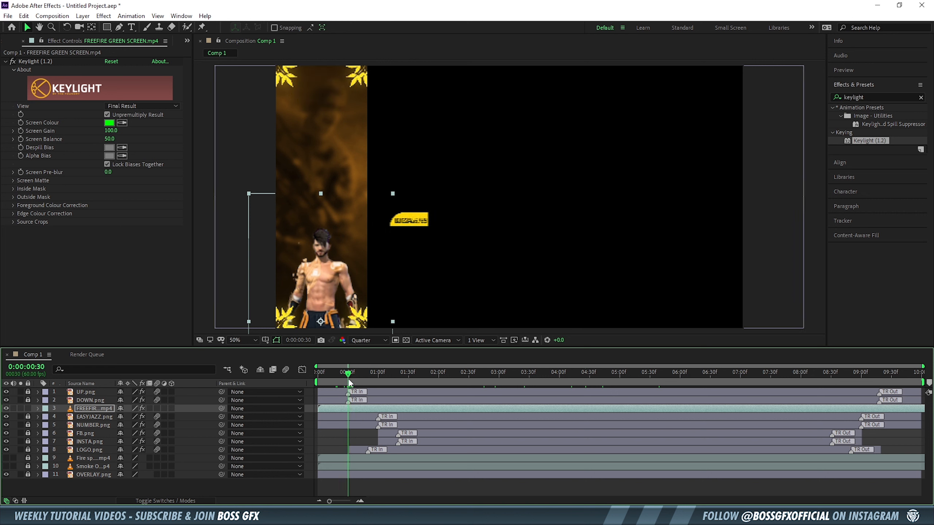
drag(319, 426, 343, 411)
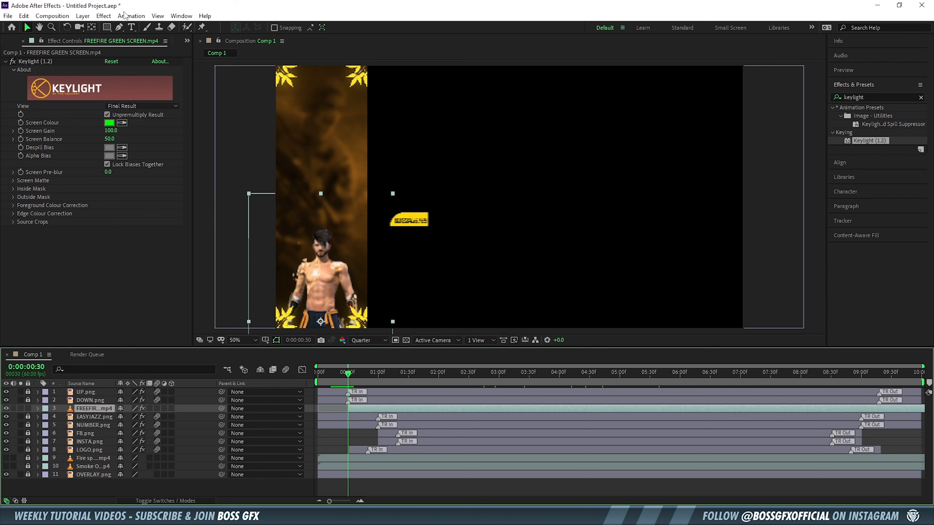
Apply the Ease Position & Rotate Bottom preset from Animation Composer 3 to FREEFIRE GREEN SCREEN.mp4 as an In animation
click(181, 16)
click(217, 91)
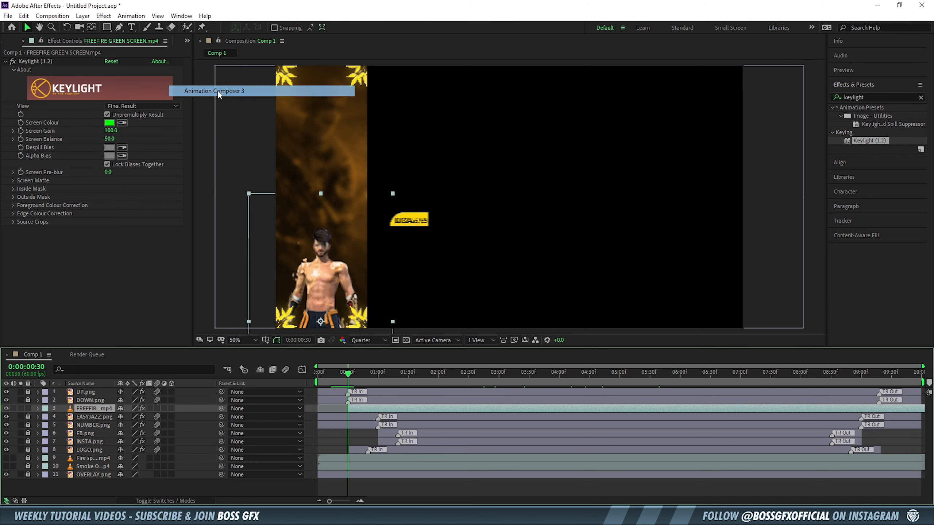
click(450, 189)
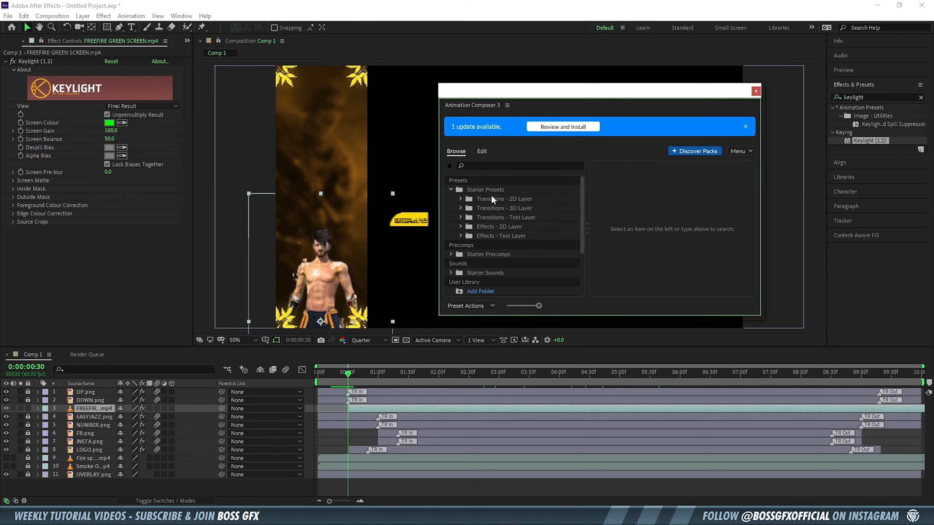
click(461, 199)
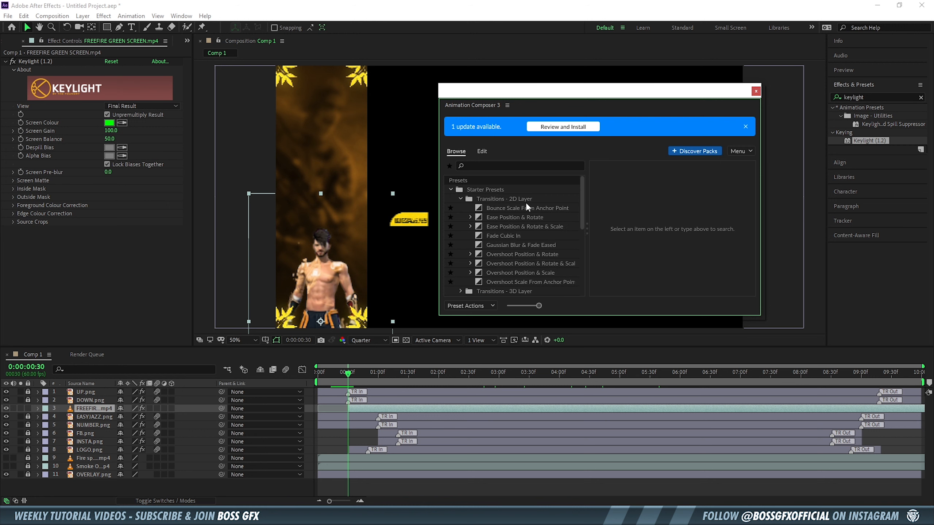
scroll(512, 224, down, 1)
scroll(510, 235, up, 1)
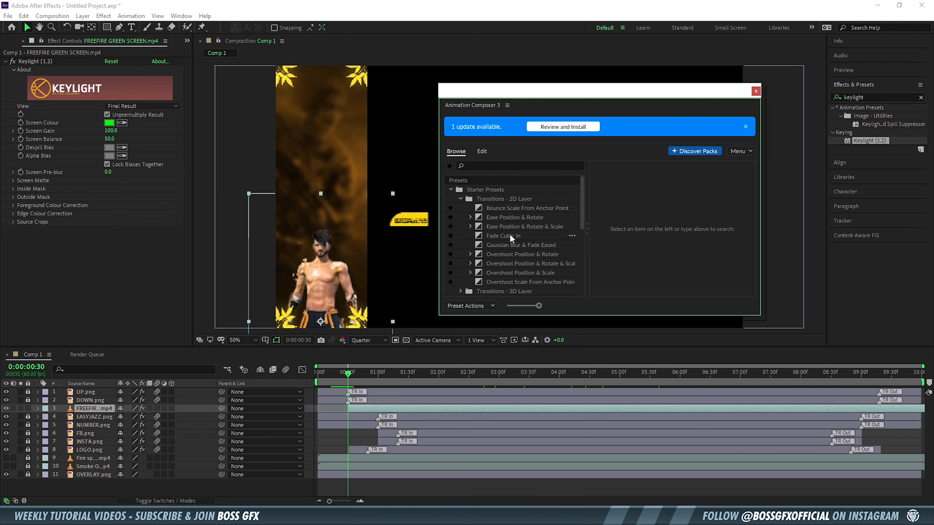
click(508, 253)
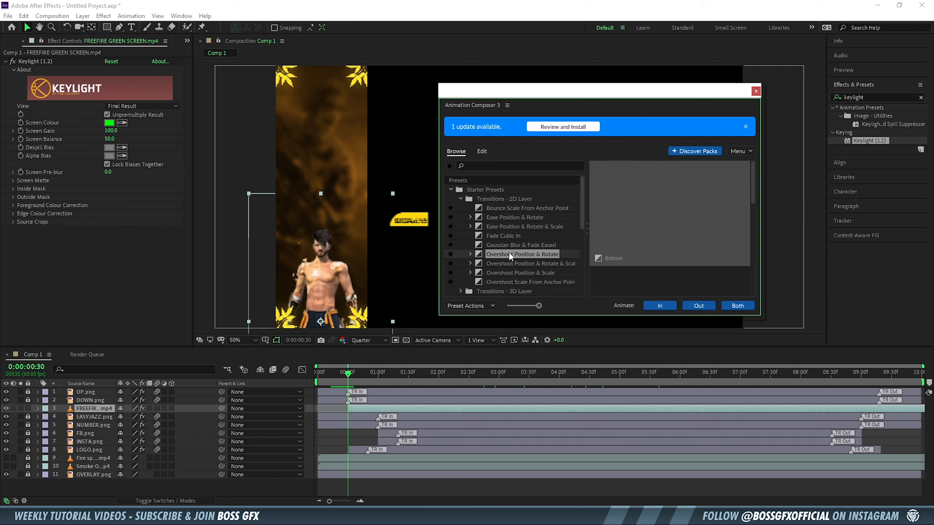
click(502, 217)
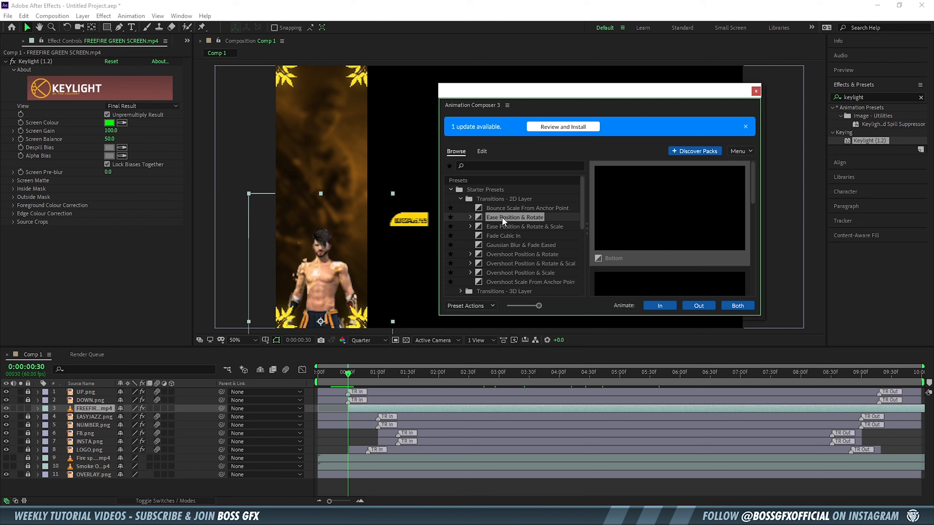
click(470, 217)
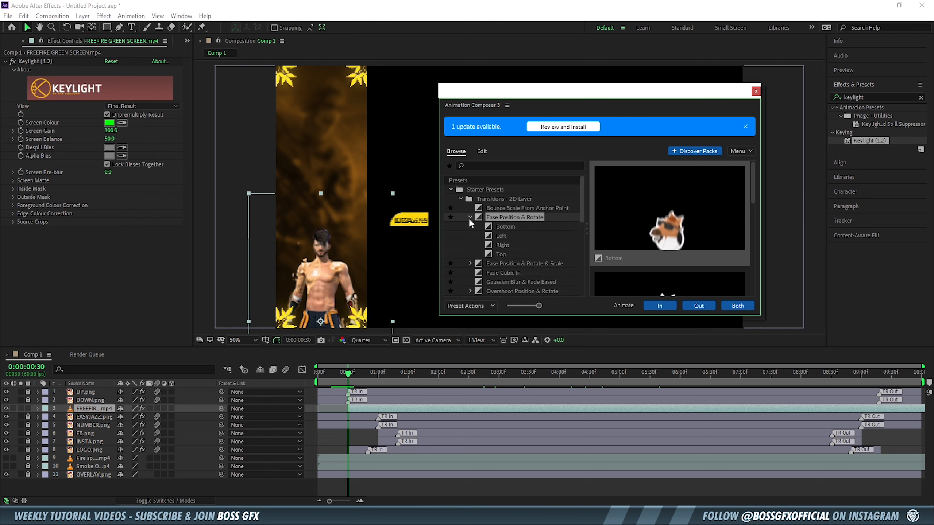
click(505, 226)
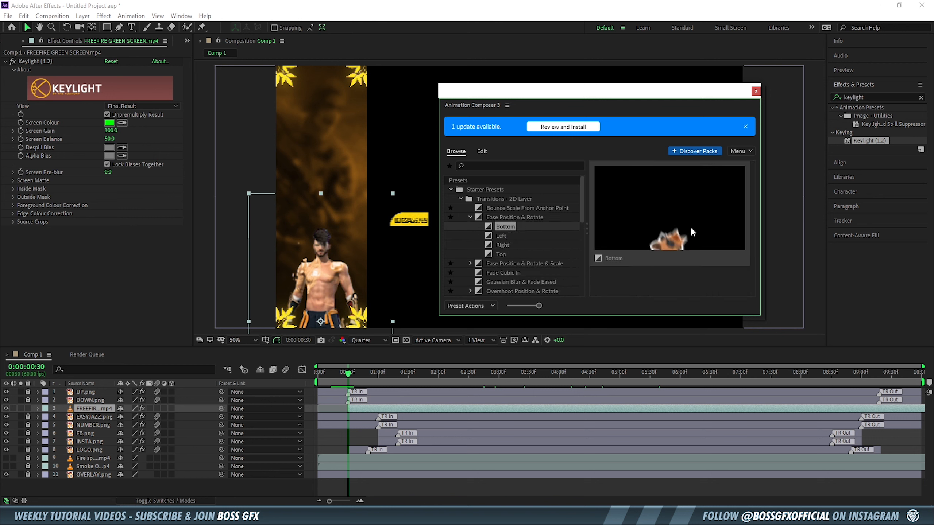
click(664, 306)
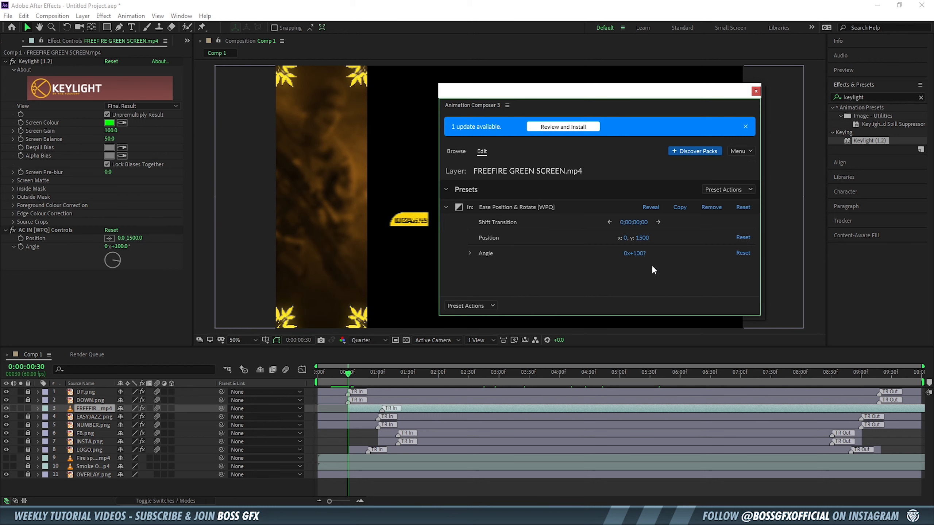
Set the In transition's angle to 0° and its y position to 1000 for FREEFIRE GREEN SCREEN.mp4
click(469, 253)
click(635, 253)
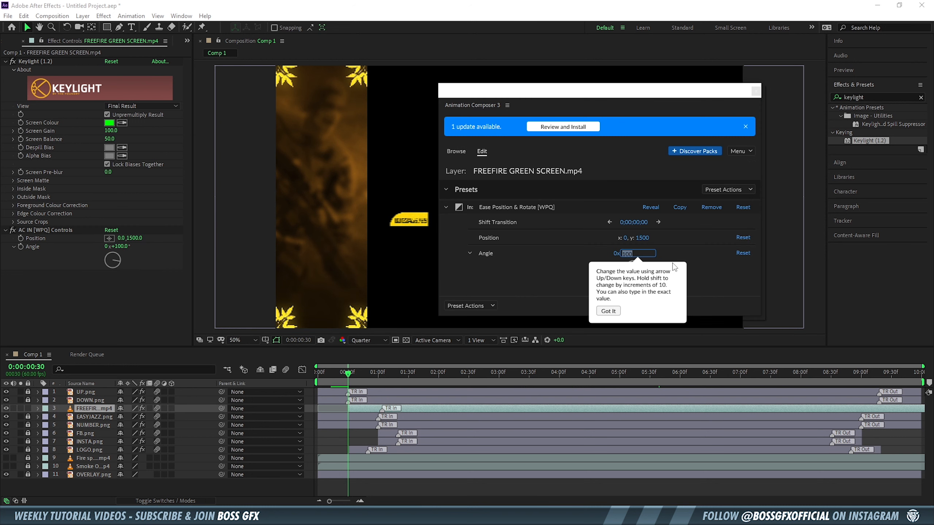
text(0)
key(Return)
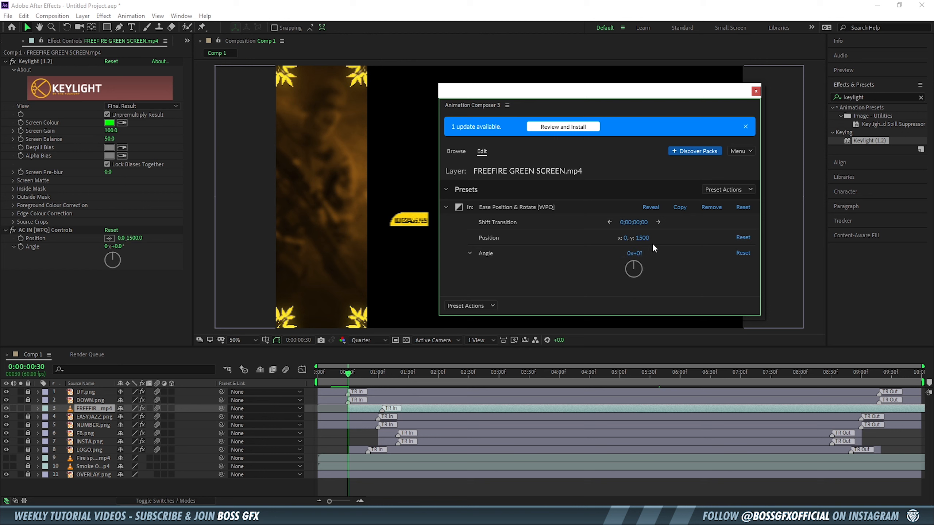
click(641, 237)
text(0)
key(Return)
Move the In marker of FREEFIRE GREEN SCREEN.mp4 to 0:00:01:10
drag(351, 374, 376, 385)
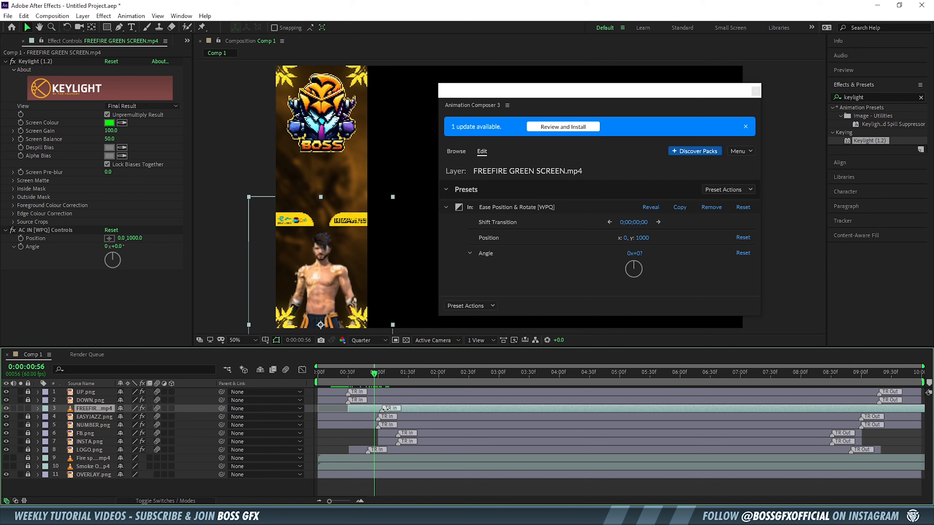
drag(375, 379, 388, 376)
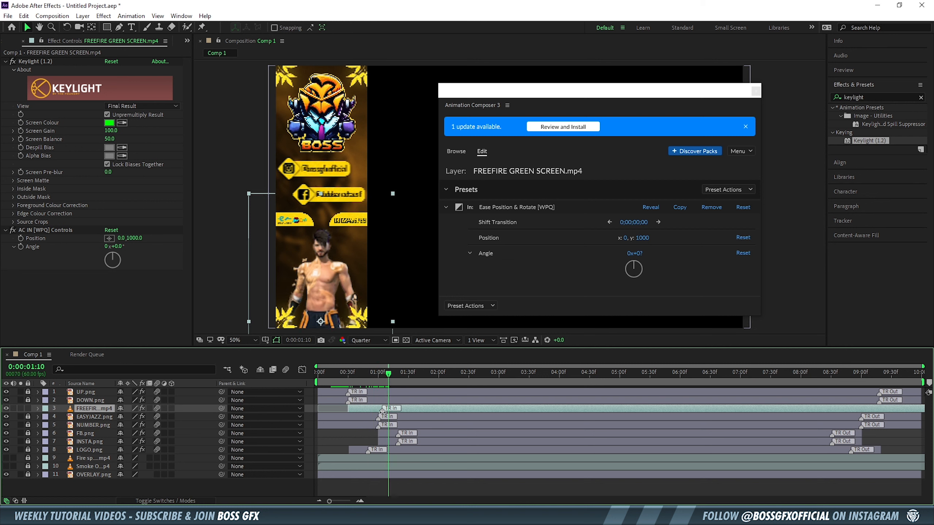
drag(387, 408, 389, 408)
Preview the character's entrance from 0:00:00:22, and trim the layer's start to about 0:00:00:50
drag(389, 375, 340, 376)
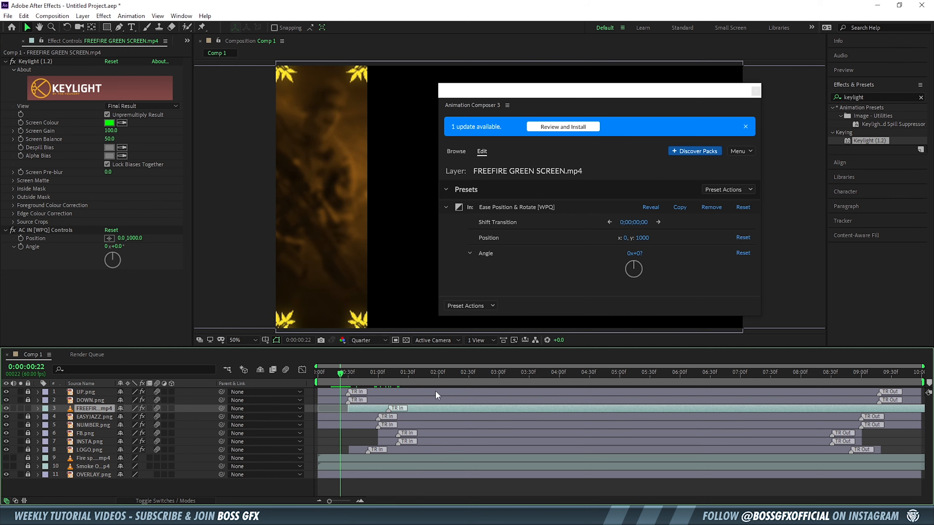
key(space)
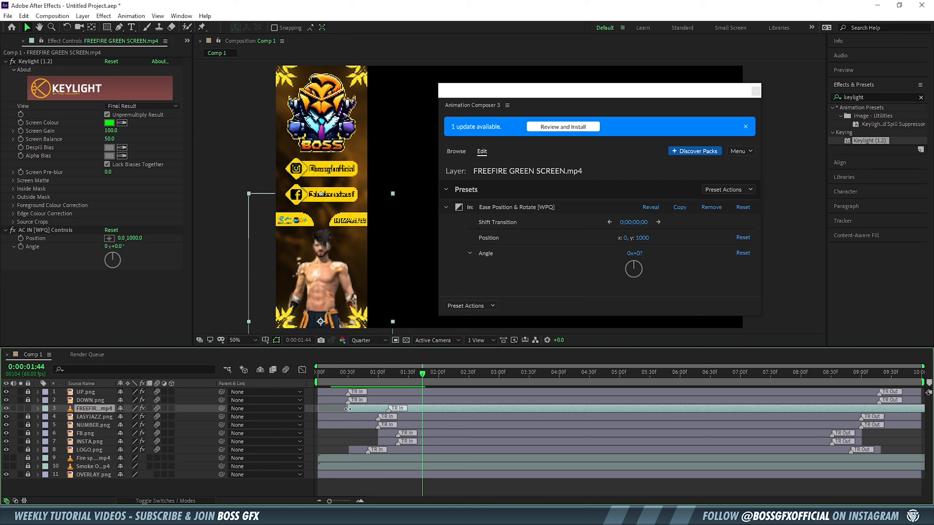
drag(347, 408, 368, 409)
key(space)
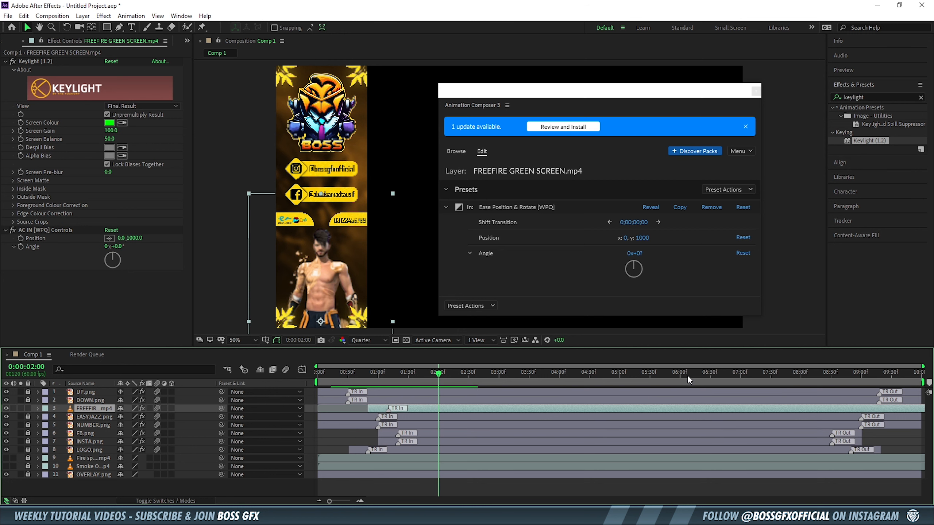
Split the FREEFIRE GREEN SCREEN.mp4 layer at 0:00:09:10 and delete the part after the cut
click(890, 373)
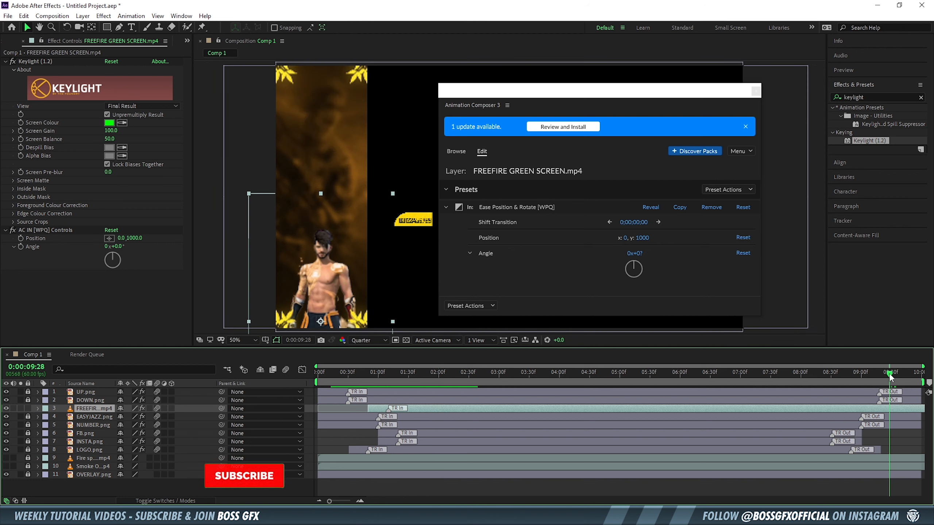
drag(889, 373, 870, 373)
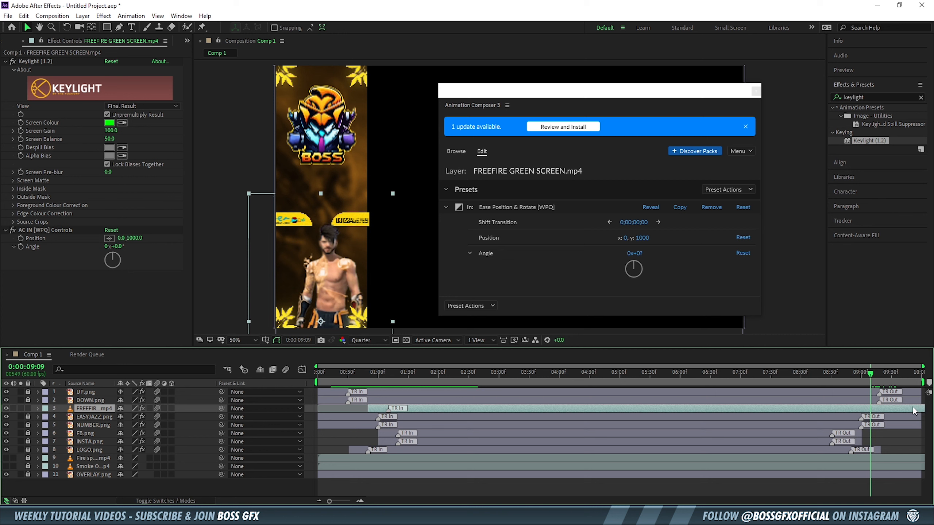
drag(870, 374, 871, 378)
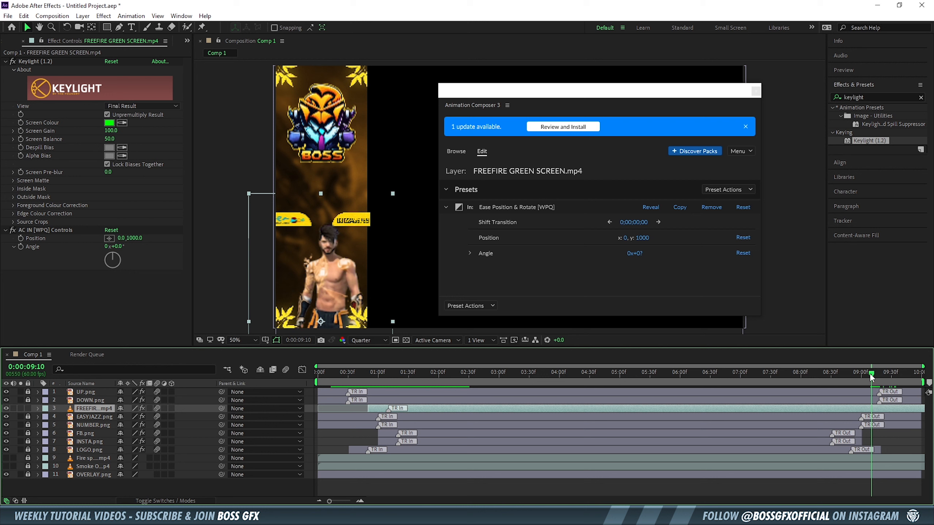
key(ctrl+shift+d)
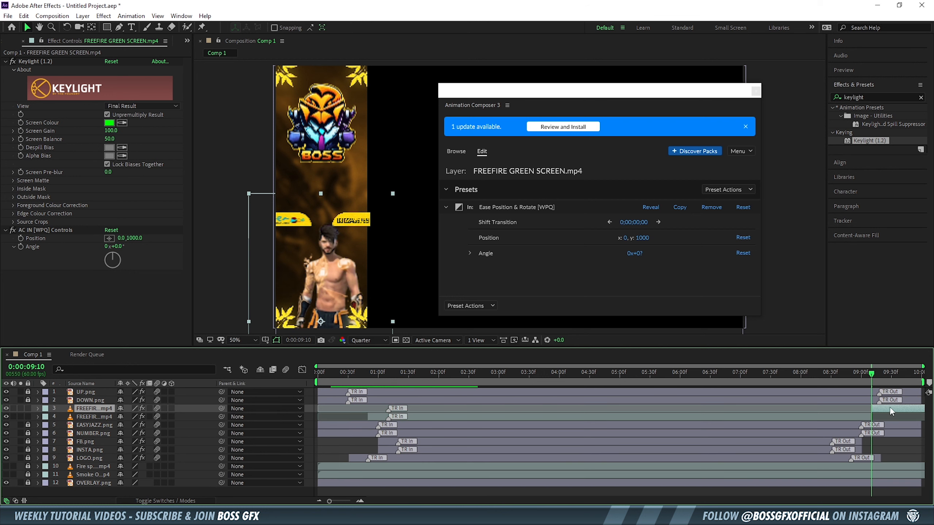
key(Delete)
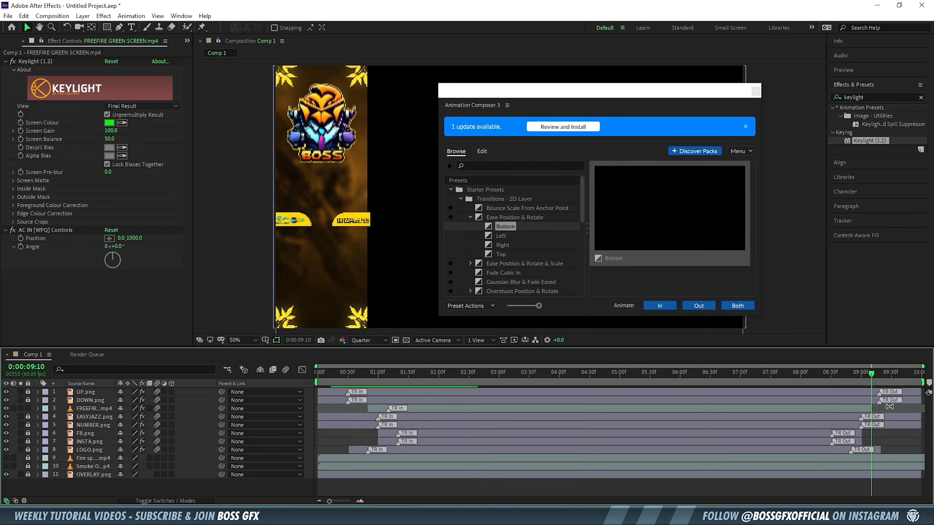
Add the Ease Position & Rotate Bottom Out transition to FREEFIRE GREEN SCREEN.mp4, with its Out marker at 0:00:08:40
drag(871, 373, 842, 373)
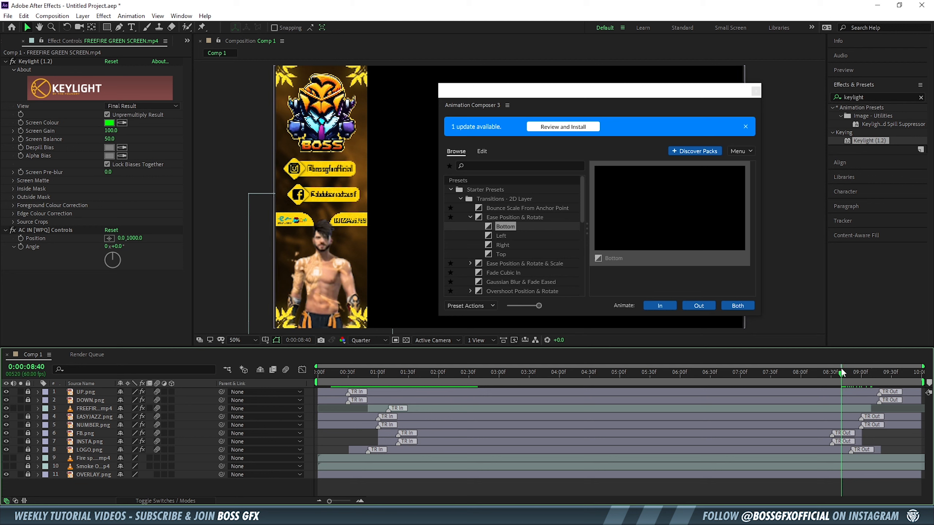
click(692, 302)
scroll(693, 284, down, 1)
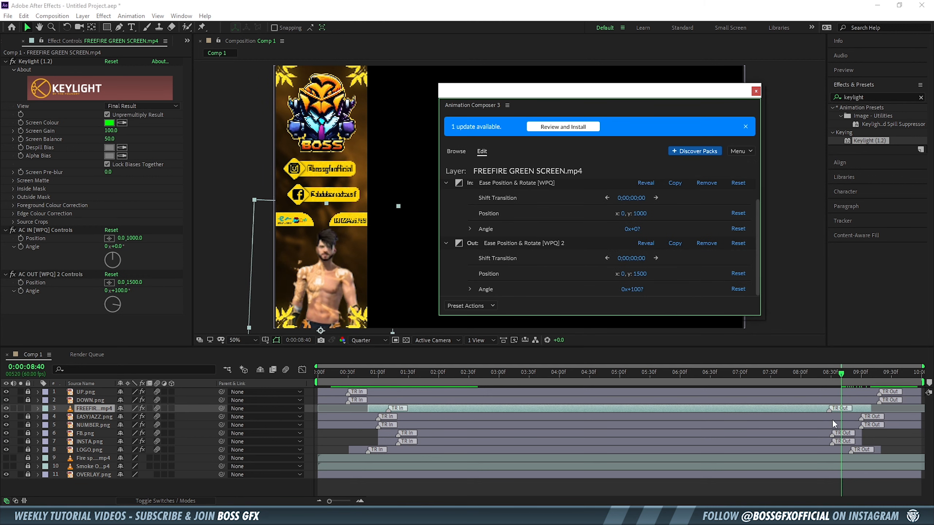
drag(829, 409, 840, 409)
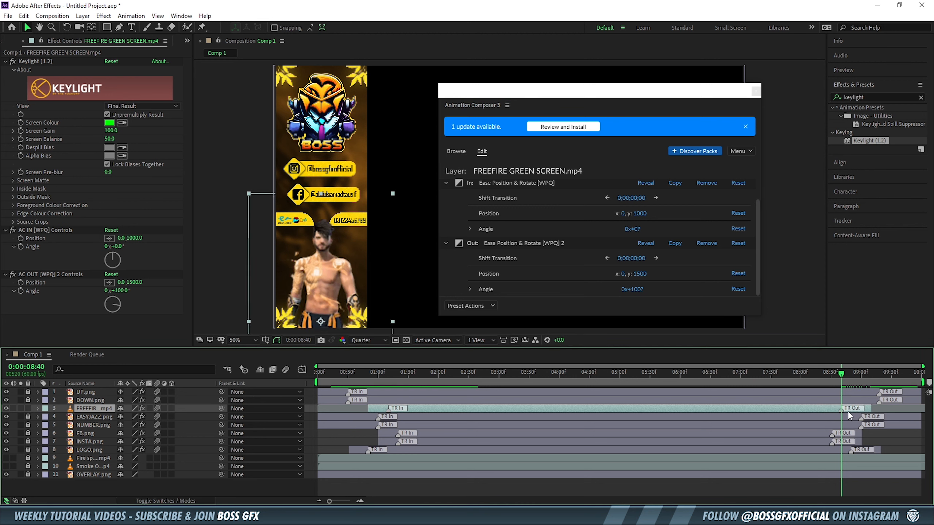
key(Page_Up)
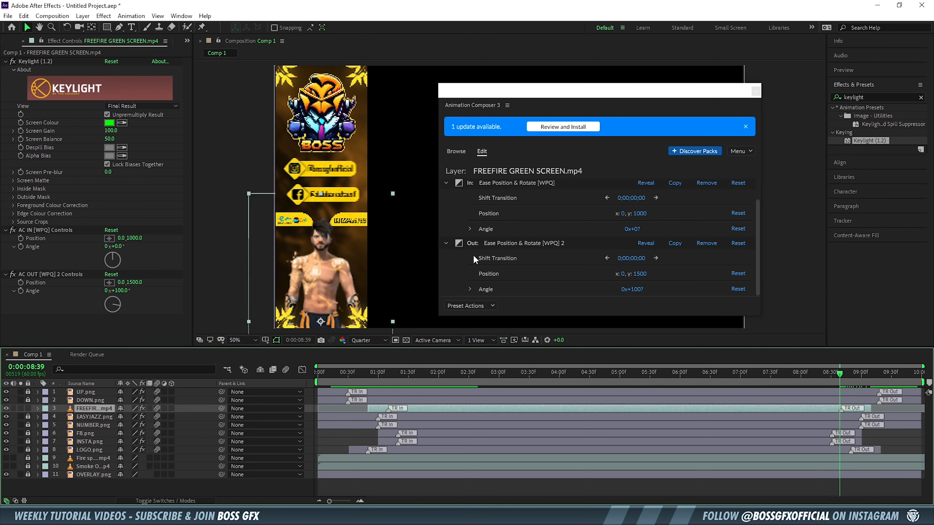
Set the Out transition's angle to 0° and its y position to 1000 for FREEFIRE GREEN SCREEN.mp4
click(470, 289)
click(637, 291)
text(0)
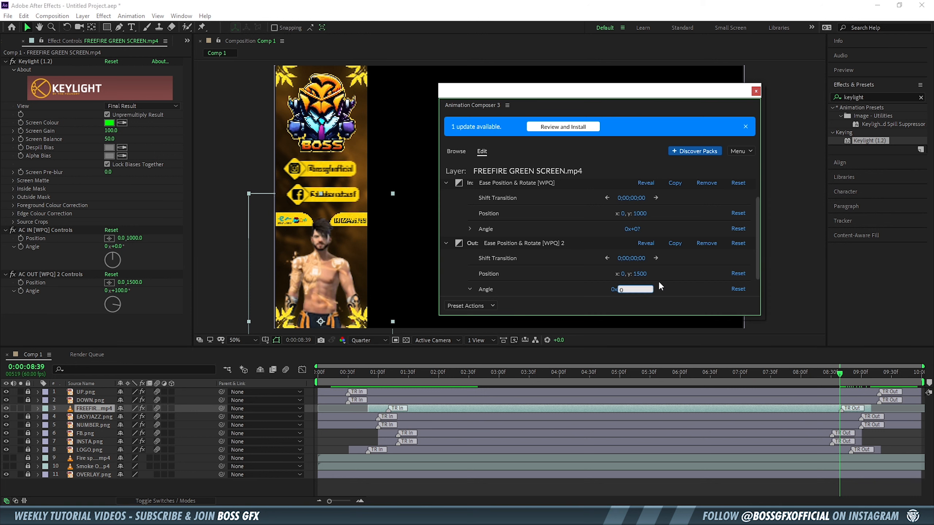
key(Return)
click(637, 273)
text(1000)
key(Return)
click(447, 242)
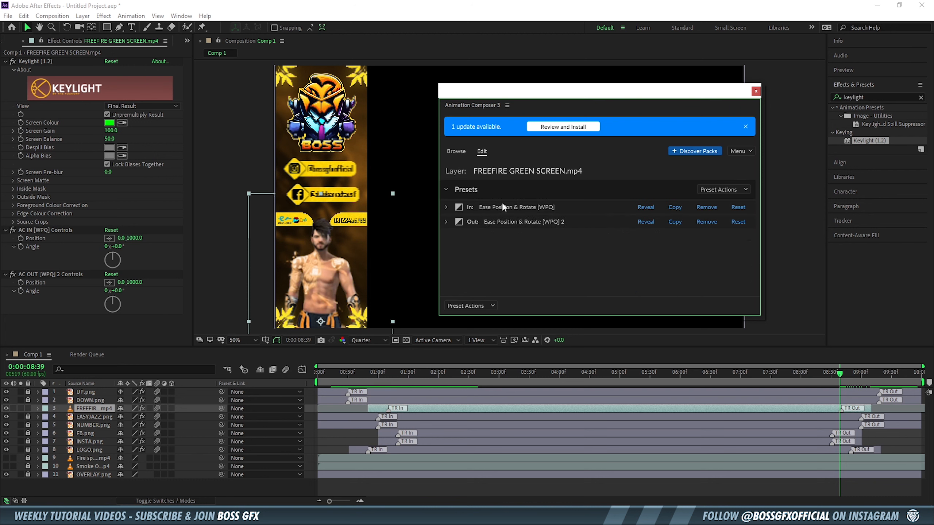
After previewing the character's exit, lock the FREEFIRE GREEN SCREEN.mp4 layer and close Animation Composer 3
click(824, 373)
key(space)
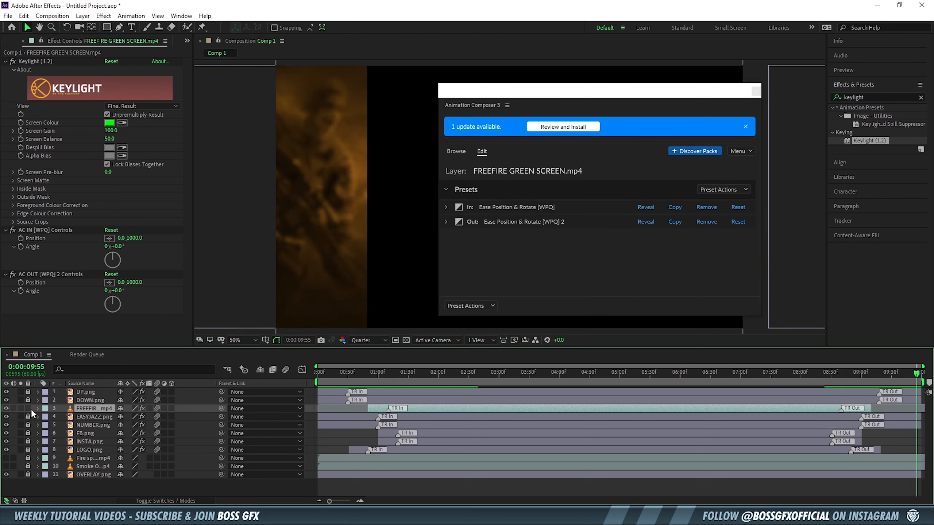
click(27, 408)
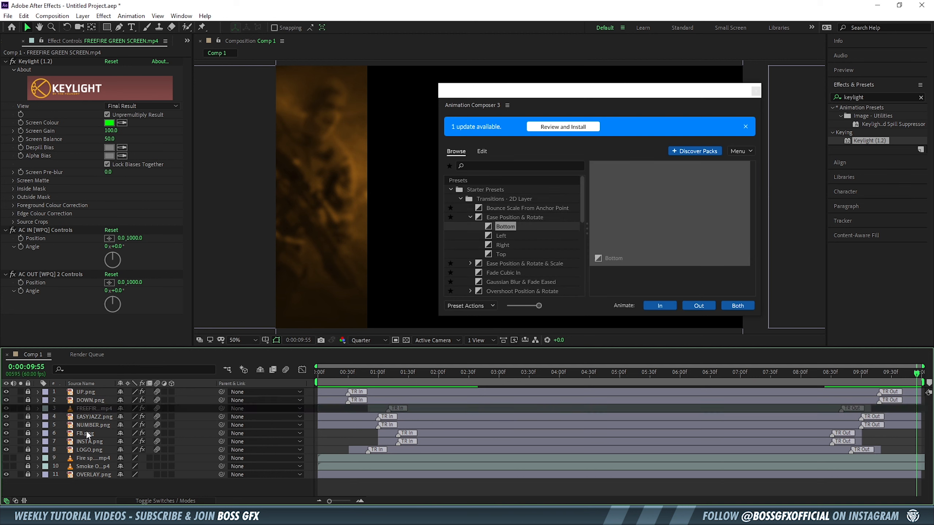
click(756, 90)
Show Fire sparks overlay footage.mp4 with Color Dodge blending and move it over the overlay strip to position 420, 540
click(98, 461)
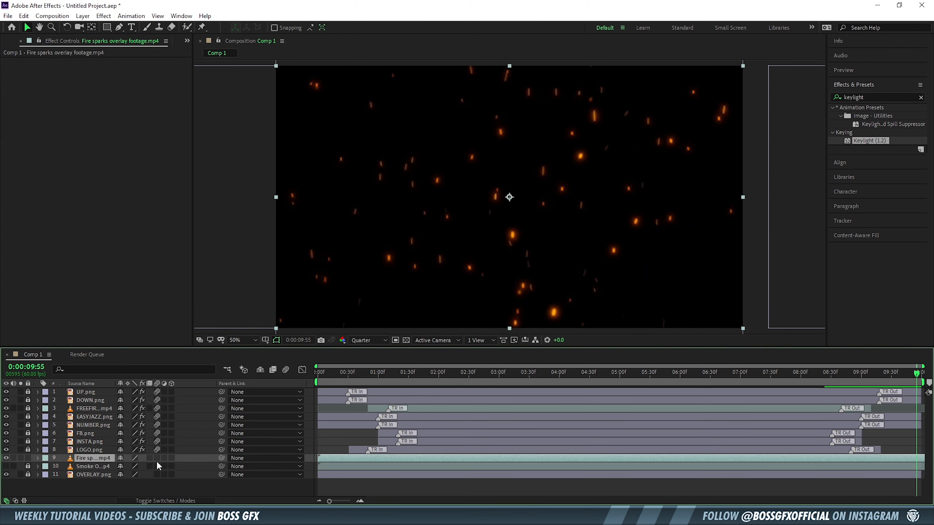
click(510, 263)
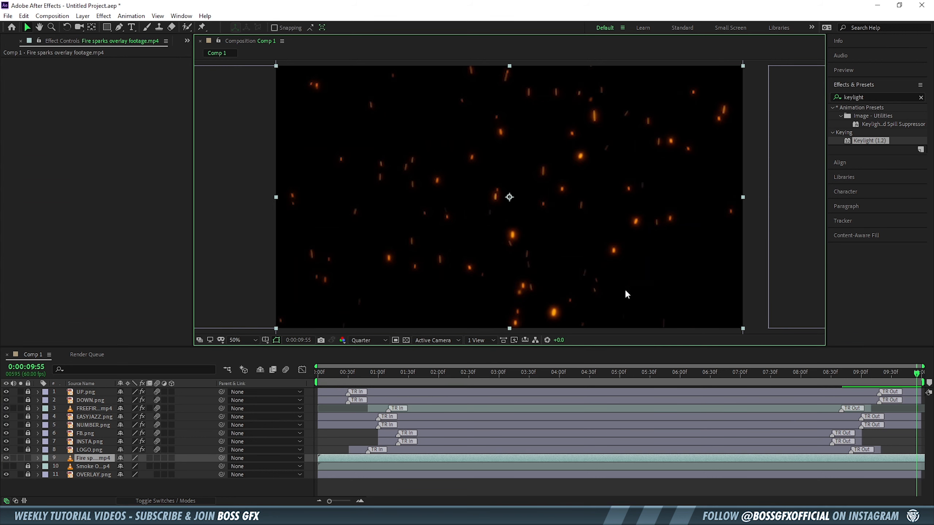
right_click(101, 462)
mouse_move(160, 341)
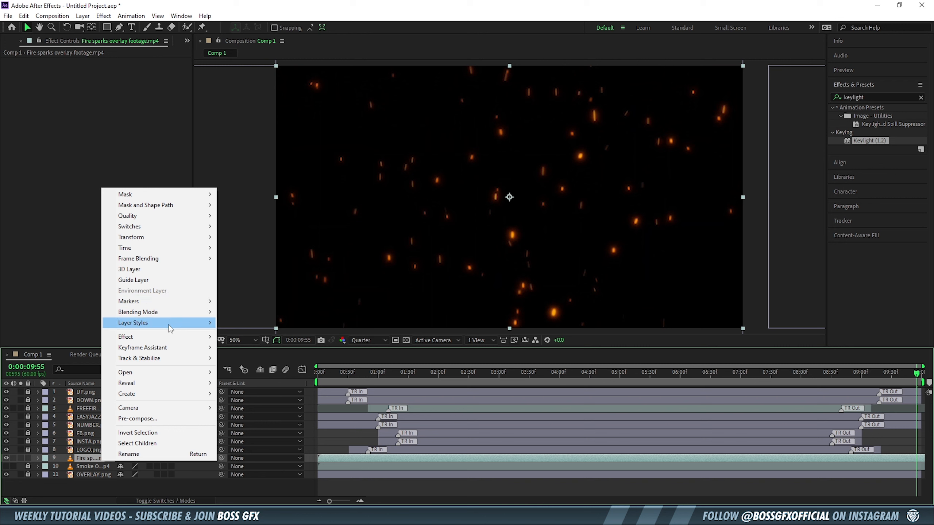
mouse_move(172, 315)
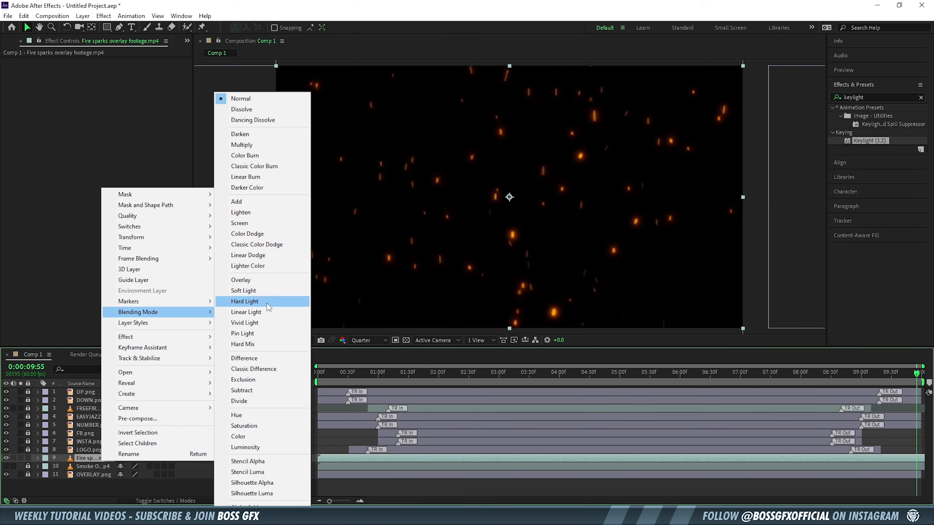
click(263, 235)
drag(511, 200, 371, 198)
click(476, 377)
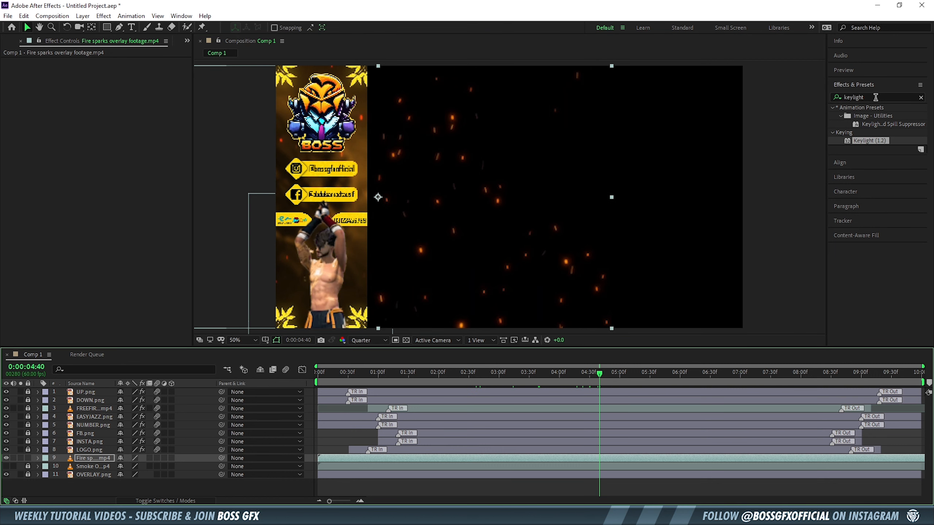
Apply Hue/Saturation to Fire sparks overlay footage.mp4 with a Master Hue of 25°, and preview the recoloured sparks
click(875, 97)
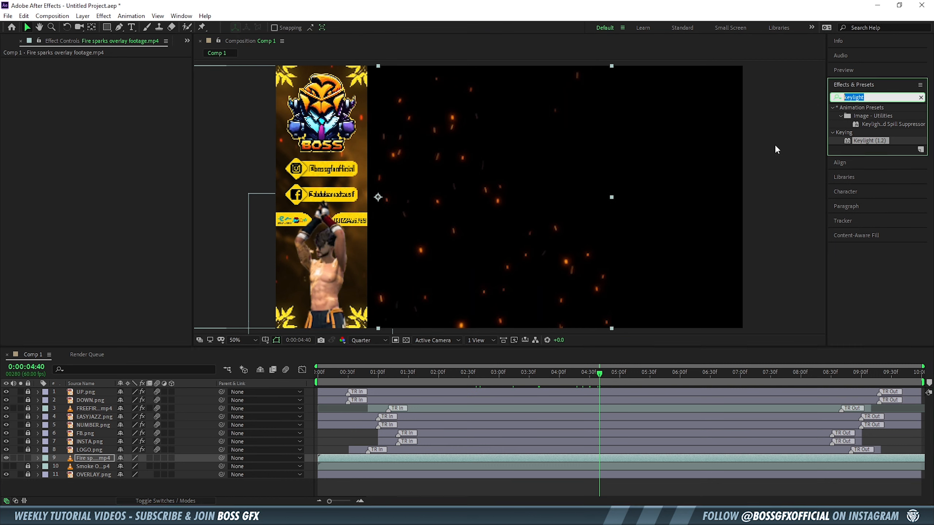
text(hue)
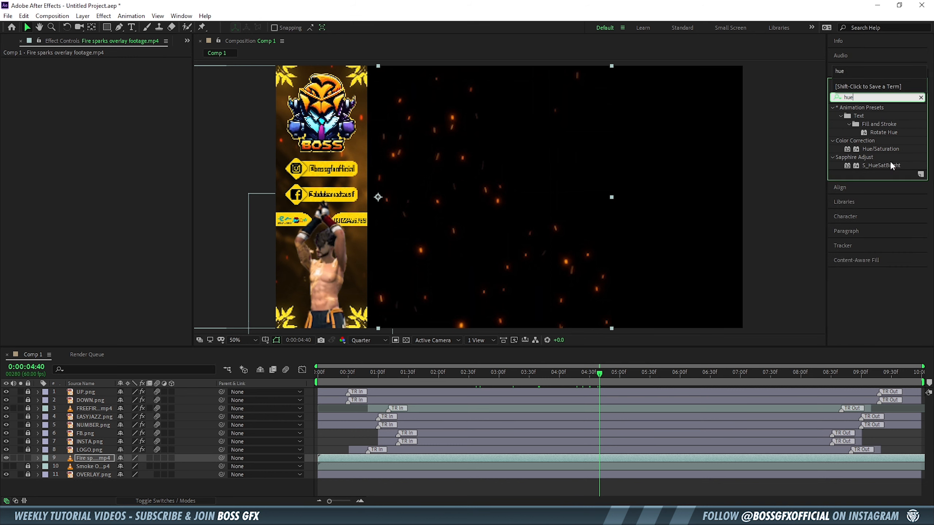
drag(881, 148, 348, 459)
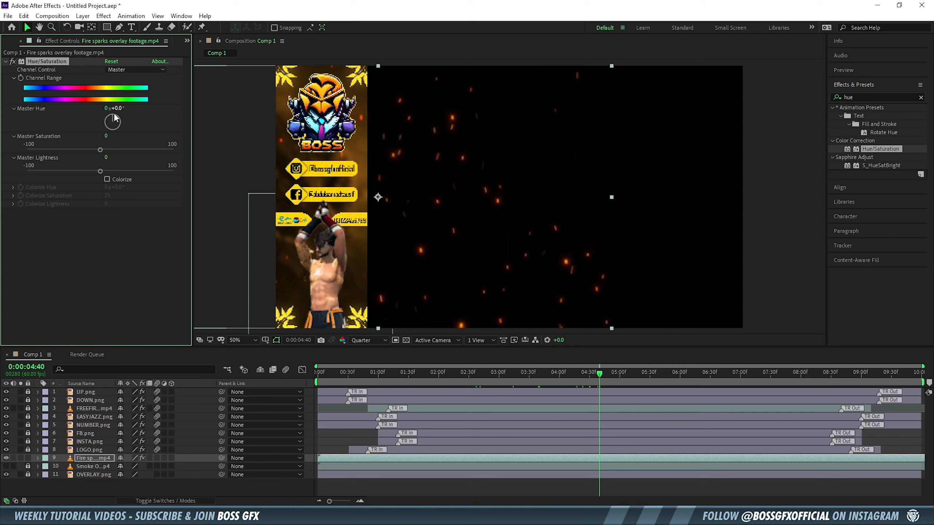
drag(116, 121, 116, 117)
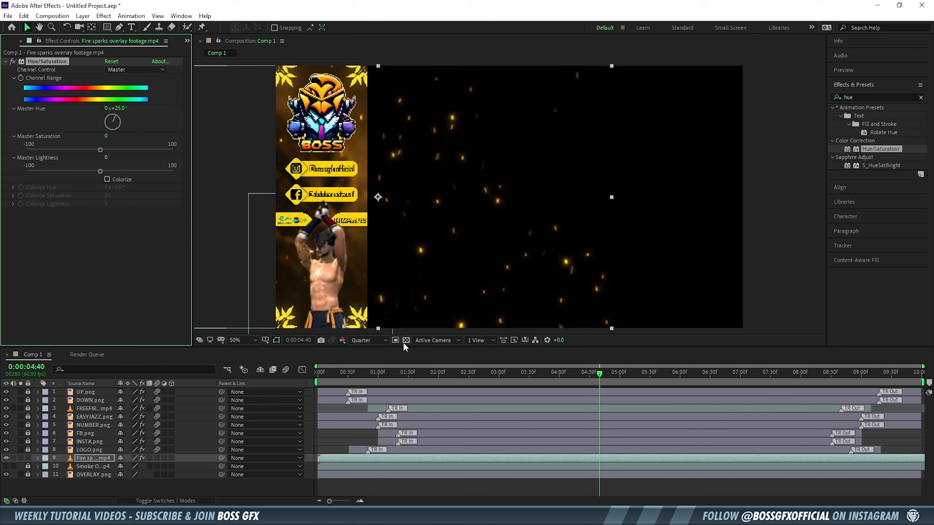
key(space)
Lower the opacity of the Fire sparks overlay footage.mp4 layer and lock it
click(38, 459)
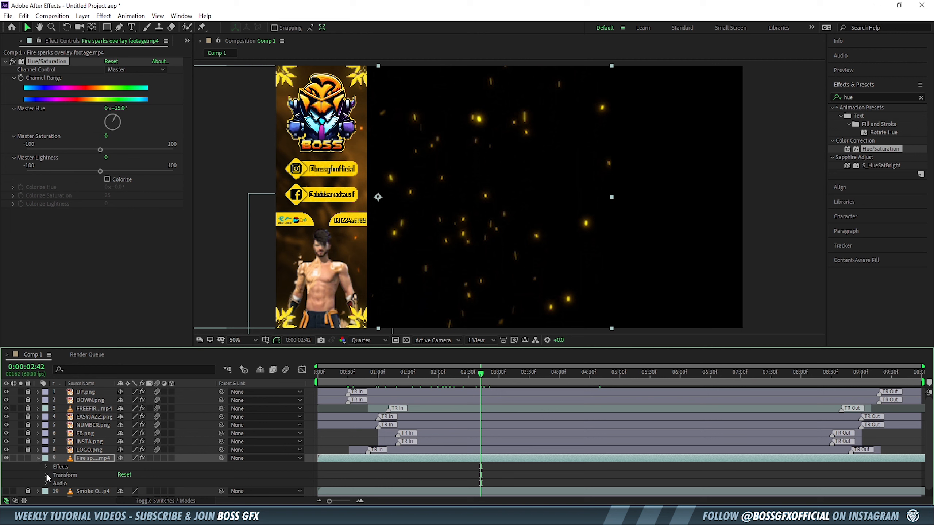
click(46, 468)
scroll(78, 462, down, 1)
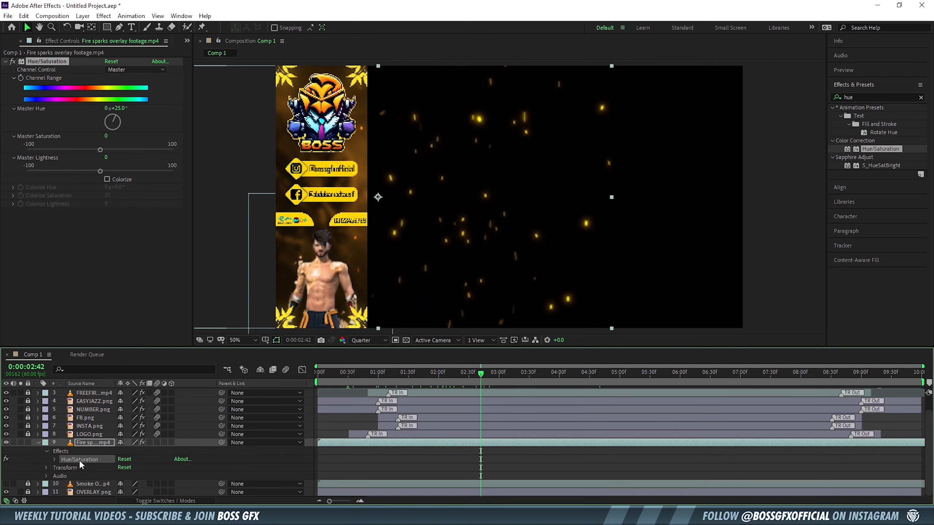
click(47, 468)
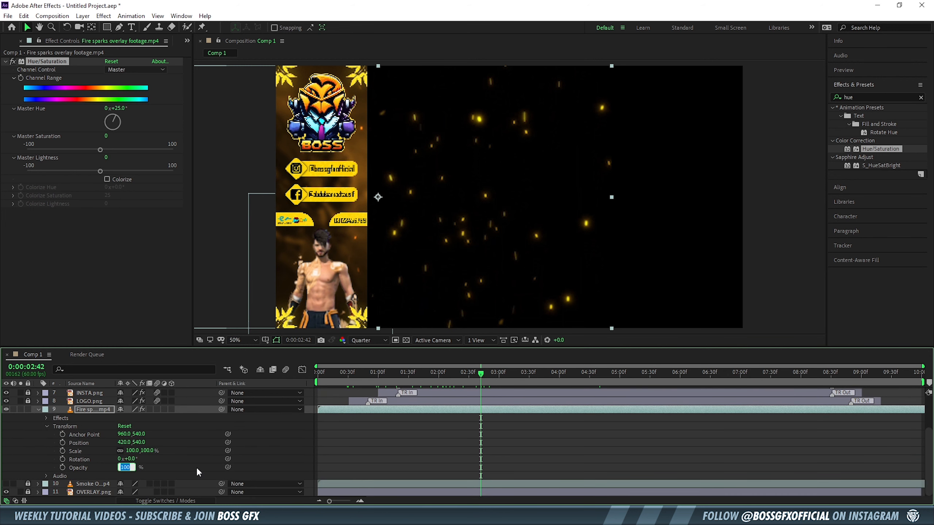
key(Return)
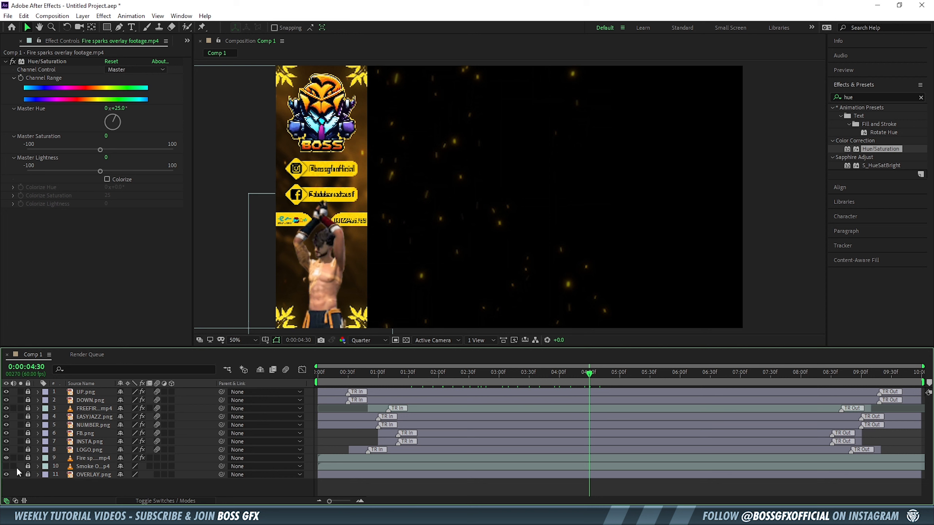
Show and unlock Smoke Overlay Effect.mp4, and move it behind the character to position 174, 540
click(6, 467)
click(28, 466)
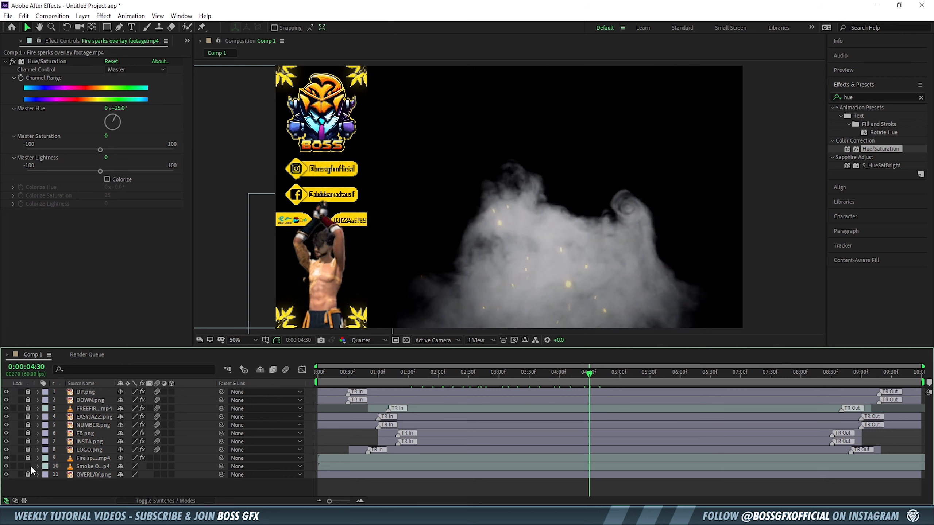
click(92, 466)
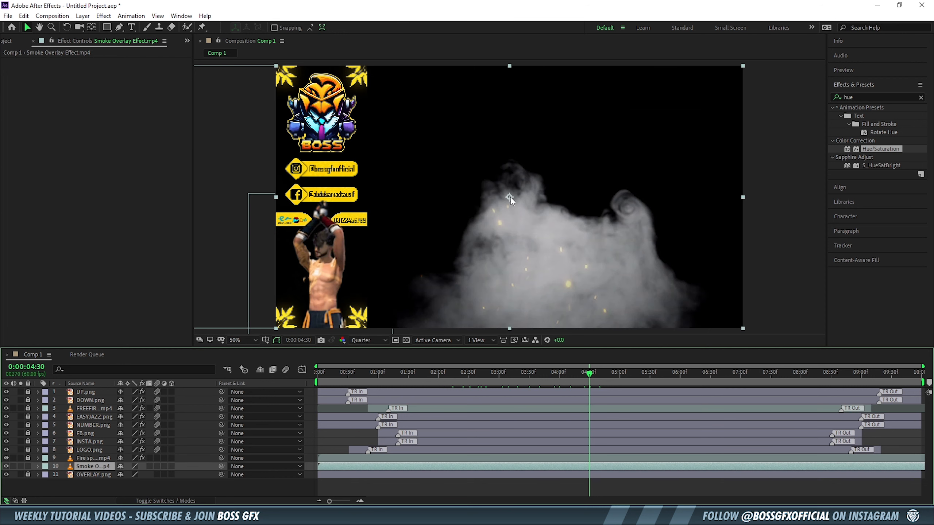
drag(510, 197, 310, 198)
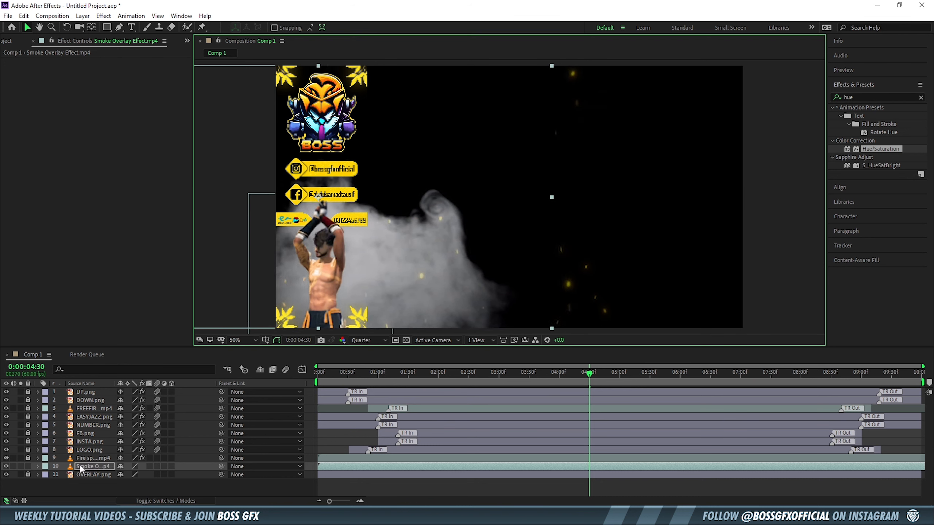
Set the opacity of Smoke Overlay Effect.mp4 to 25% and change its blending mode to drop out its black background
click(39, 466)
click(47, 476)
scroll(108, 462, down, 2)
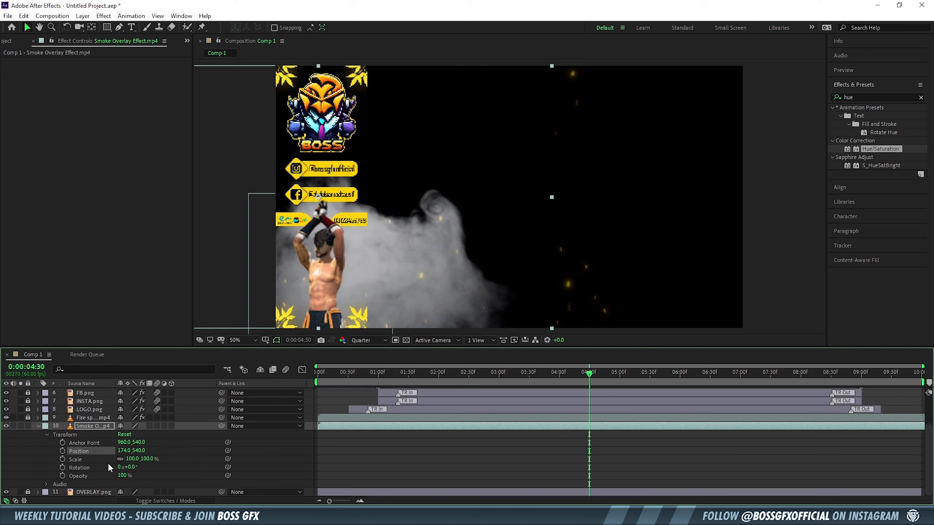
click(123, 475)
text(25)
right_click(90, 425)
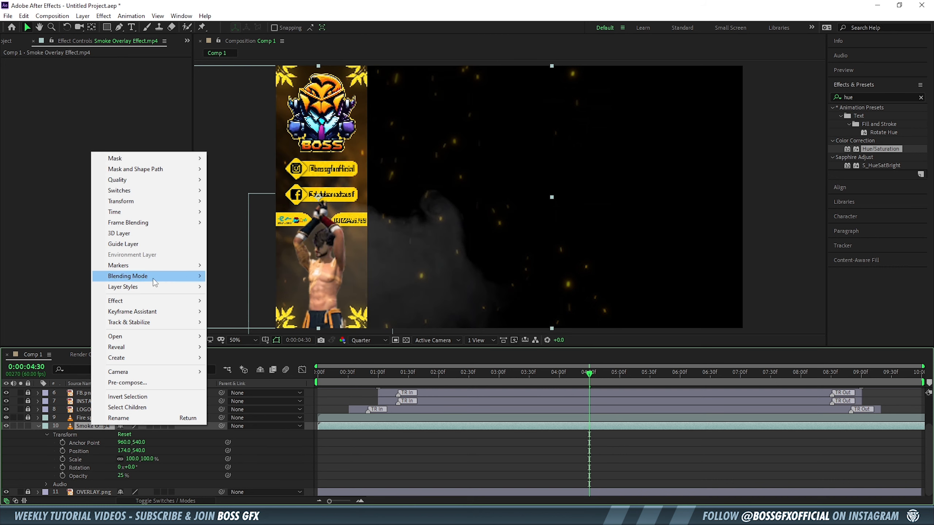
mouse_move(154, 279)
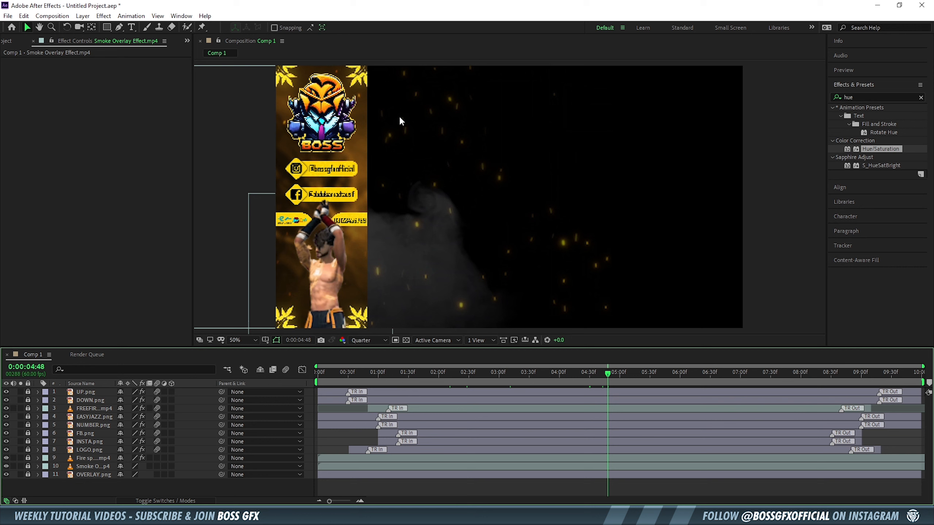
Create a bright green 1920 × 1080 px solid above all layers in Comp 1
right_click(170, 489)
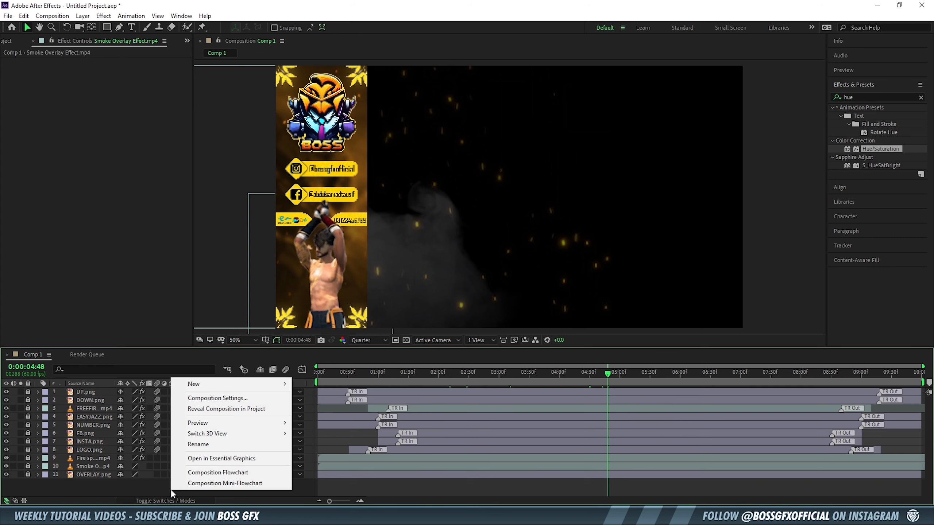
mouse_move(244, 385)
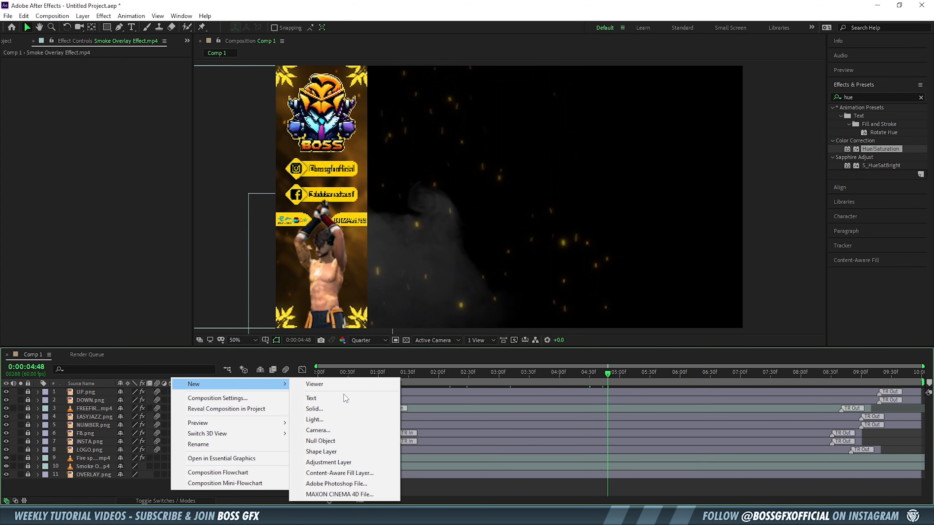
click(344, 408)
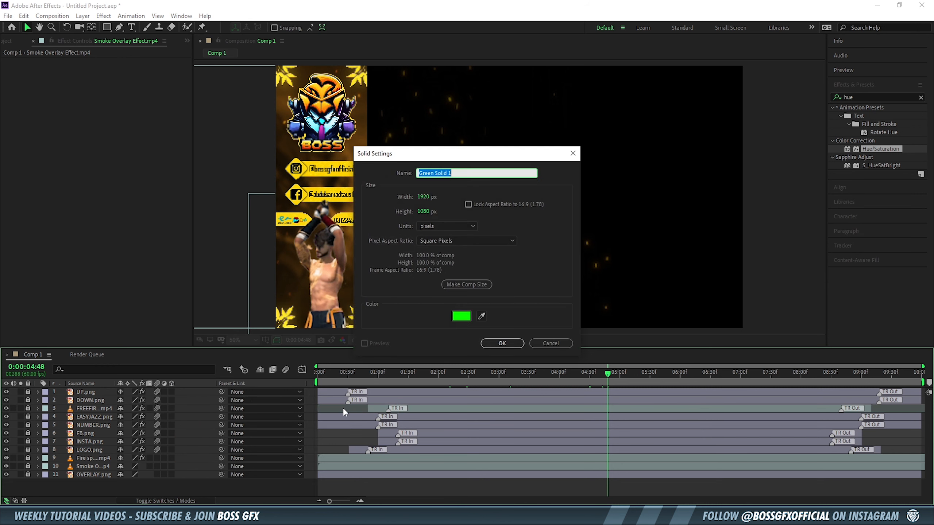
click(461, 317)
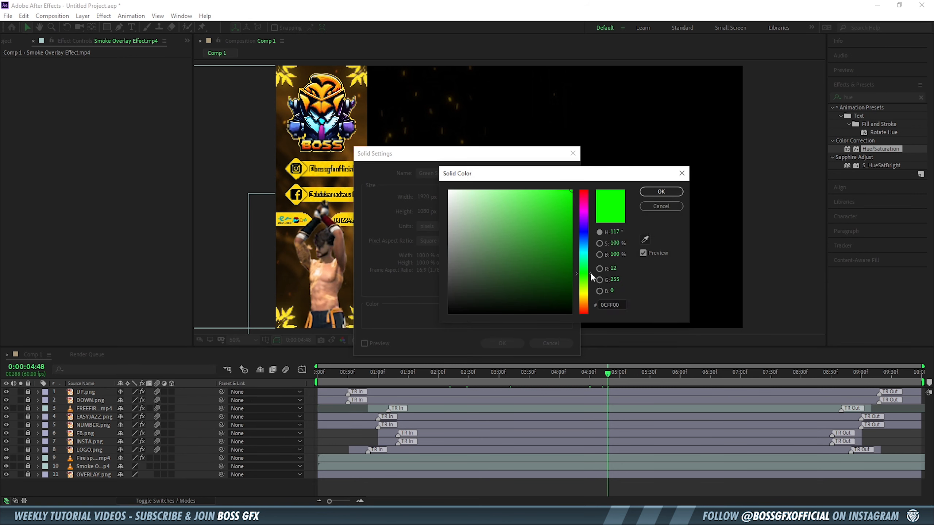
key(Return)
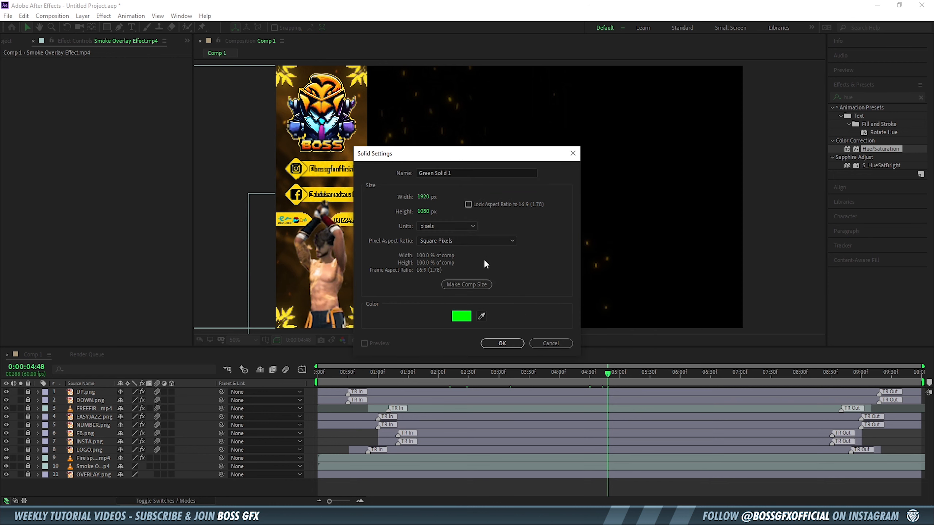
click(502, 342)
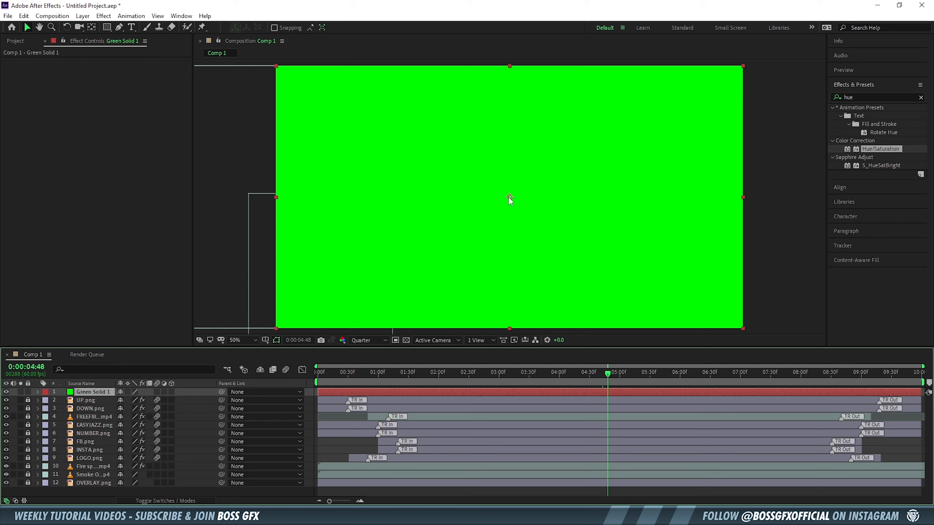
Move the green solid sideways until its edge meets the overlay strip's inner edge, with the preview resolution at Full
drag(509, 198, 606, 198)
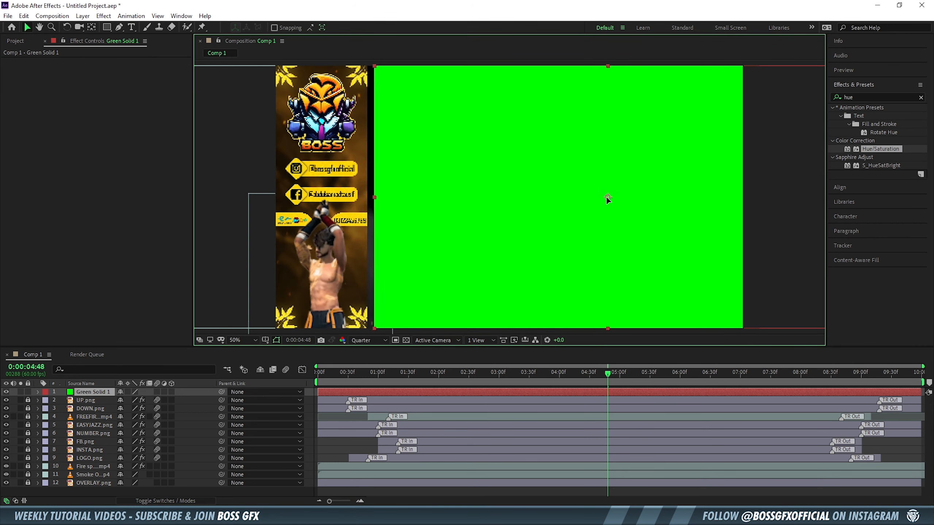
click(382, 340)
click(363, 363)
scroll(381, 136, up, 2)
drag(351, 136, 504, 222)
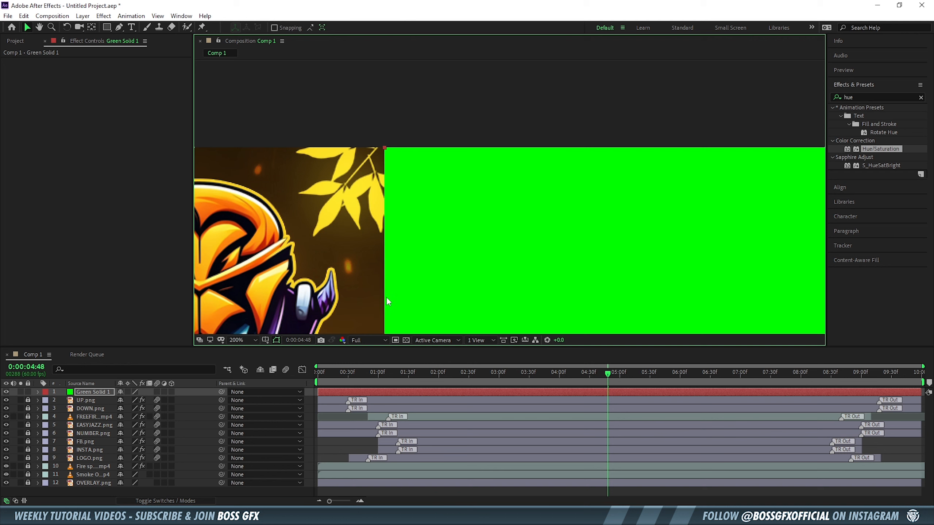
Lock the green solid layer in Comp 1
key(comma)
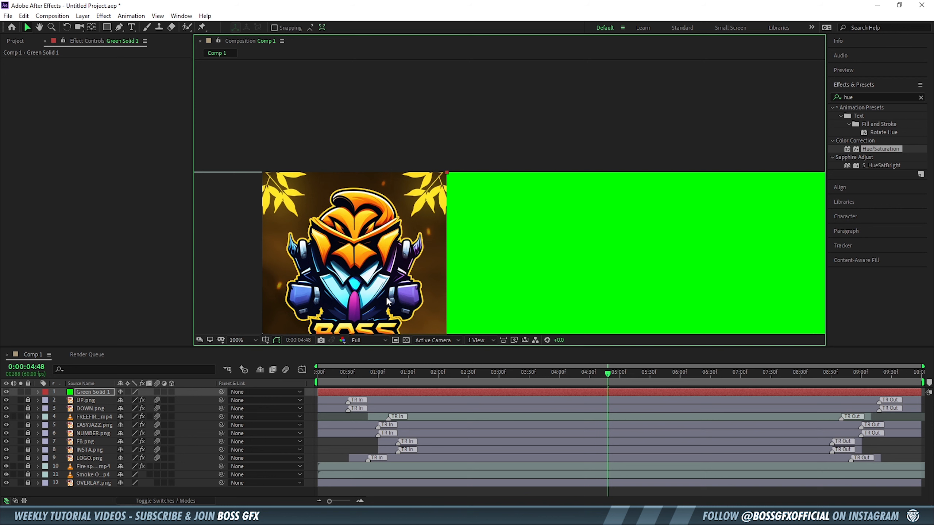
key(comma)
drag(541, 260, 440, 160)
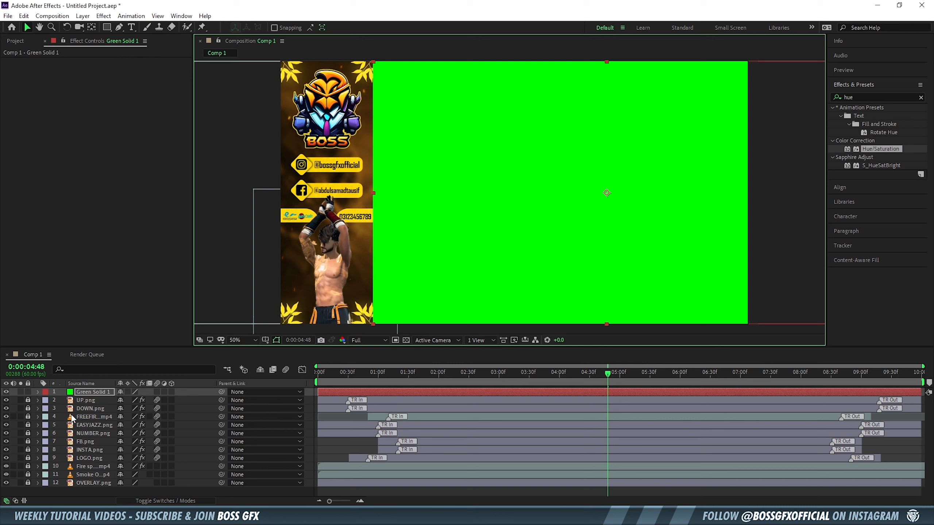
click(27, 392)
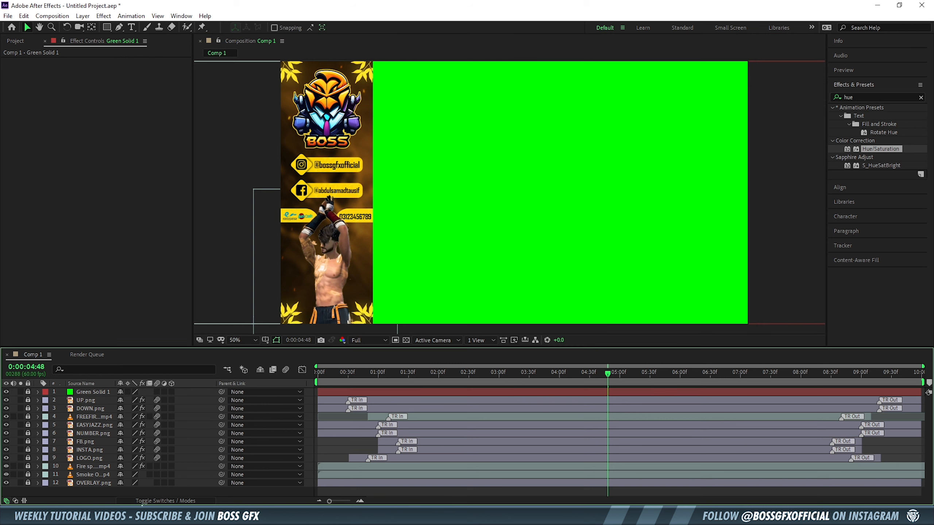
Create a new adjustment layer above all layers in Comp 1
right_click(112, 492)
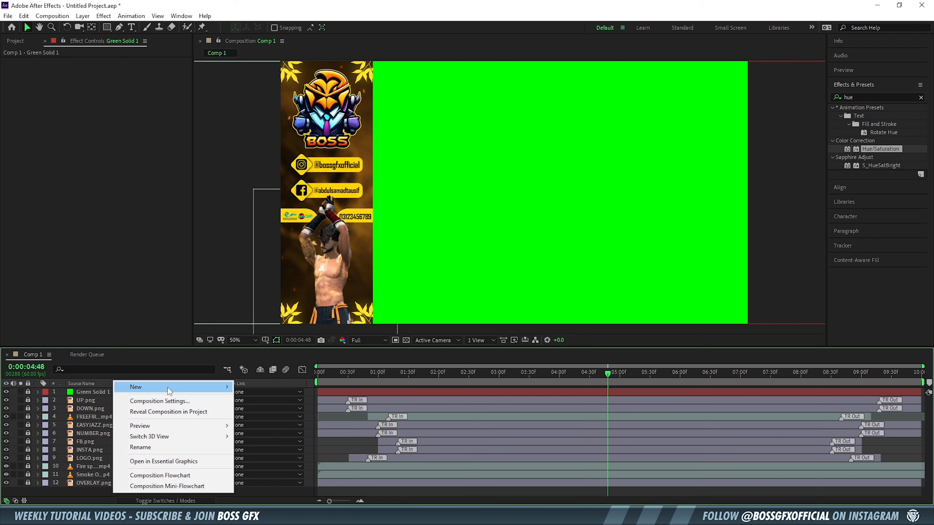
mouse_move(168, 390)
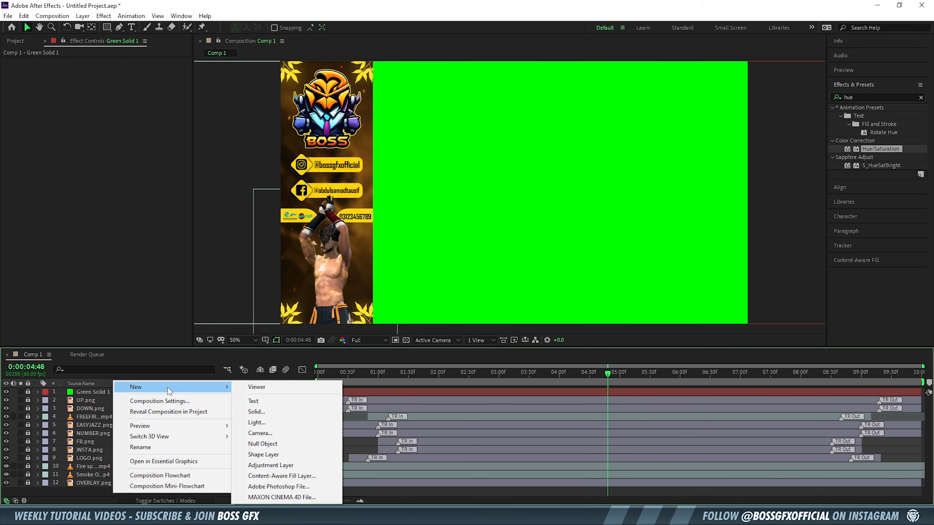
click(284, 465)
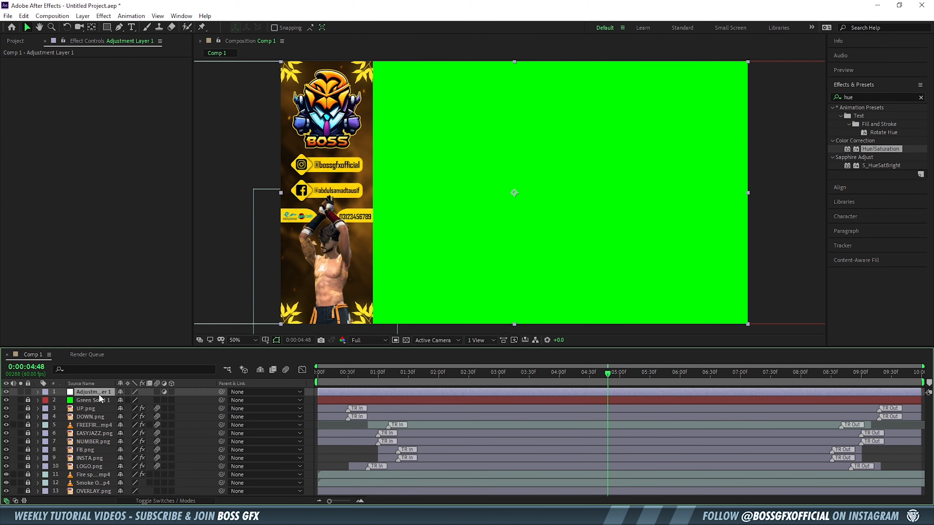
Draw a straight vertical Pen mask path on the adjustment layer along the strip's inner edge, from above the frame to below it
click(119, 27)
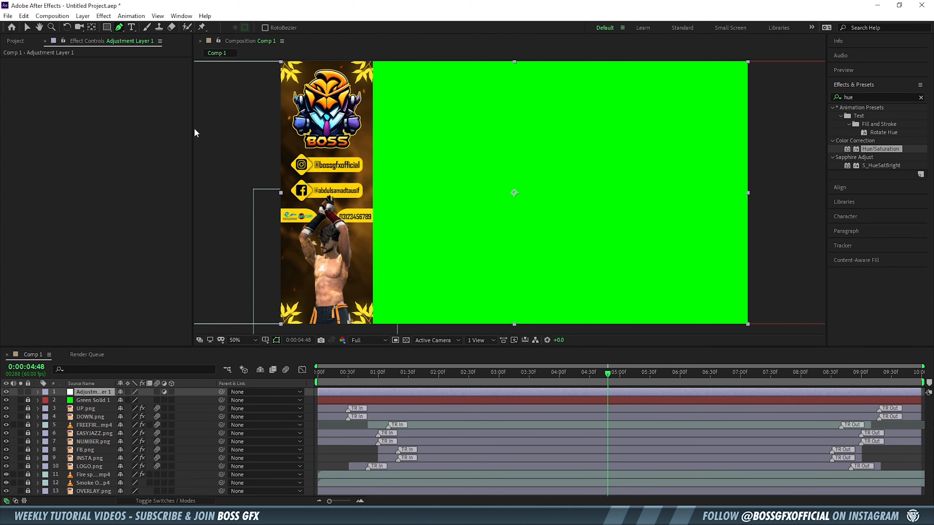
drag(391, 80, 435, 138)
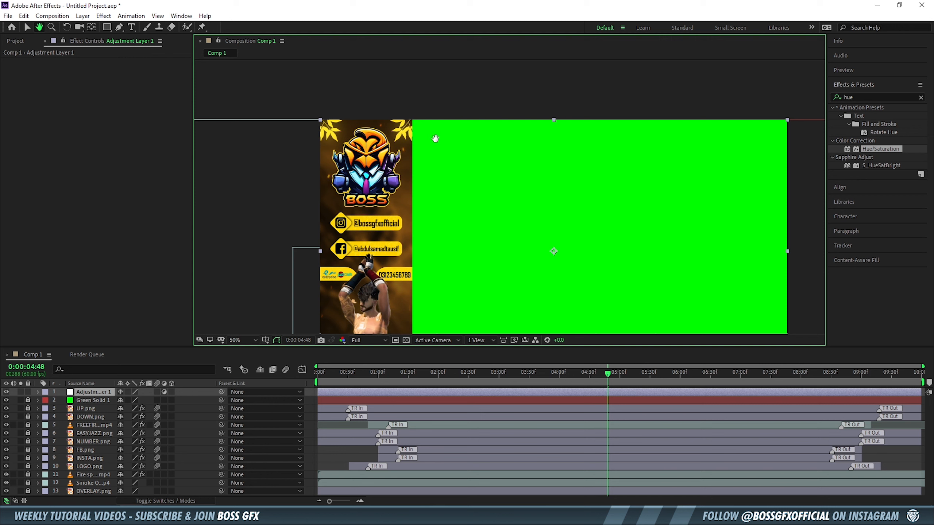
scroll(438, 134, up, 4)
drag(291, 103, 483, 202)
click(449, 146)
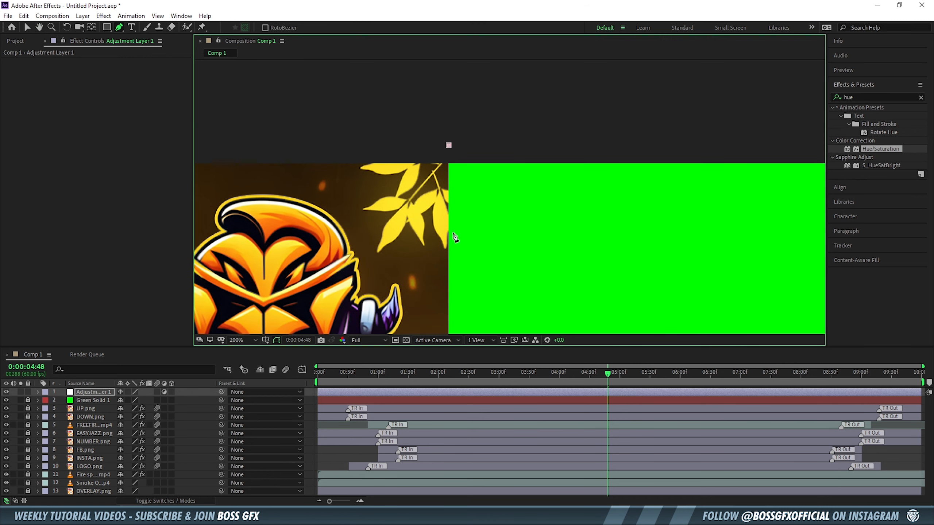
key(space)
drag(452, 268, 465, 73)
drag(498, 320, 489, 75)
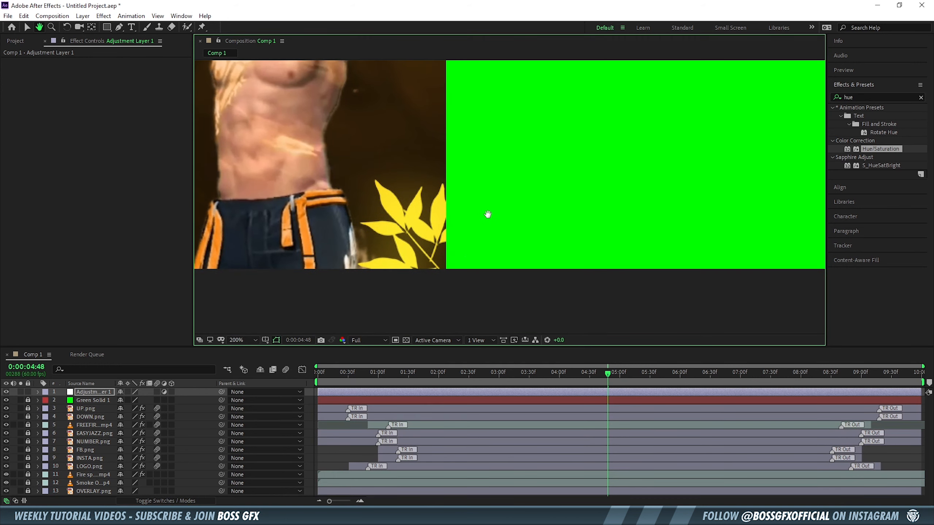
click(446, 279)
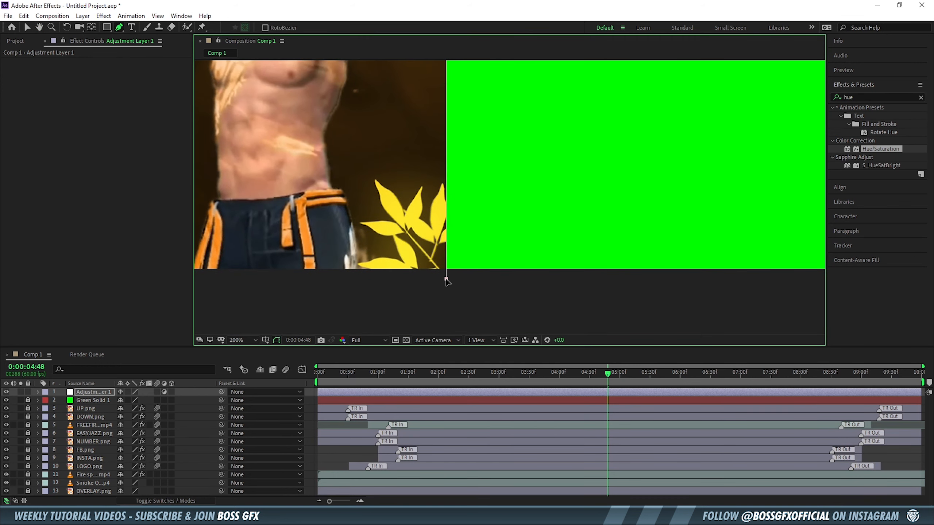
key(space)
drag(491, 74, 499, 320)
drag(496, 69, 499, 277)
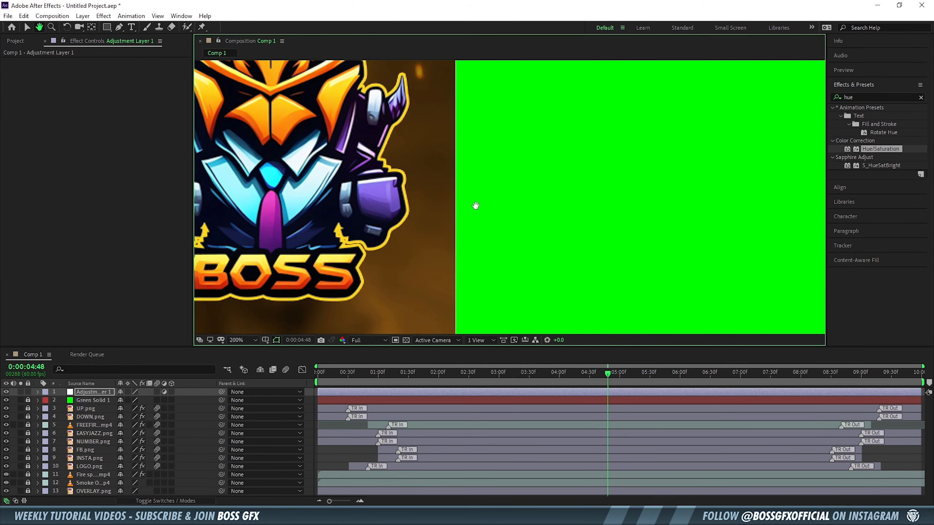
drag(488, 127, 467, 264)
scroll(477, 217, down, 2)
Apply the Saber effect to the adjustment layer and turn off its adjustment layer switch
click(852, 97)
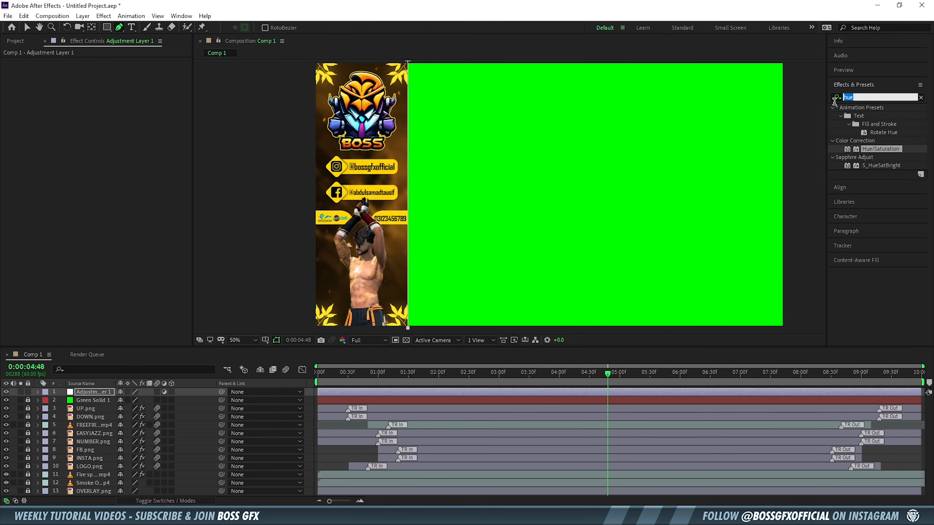
text(saber)
drag(860, 116, 99, 391)
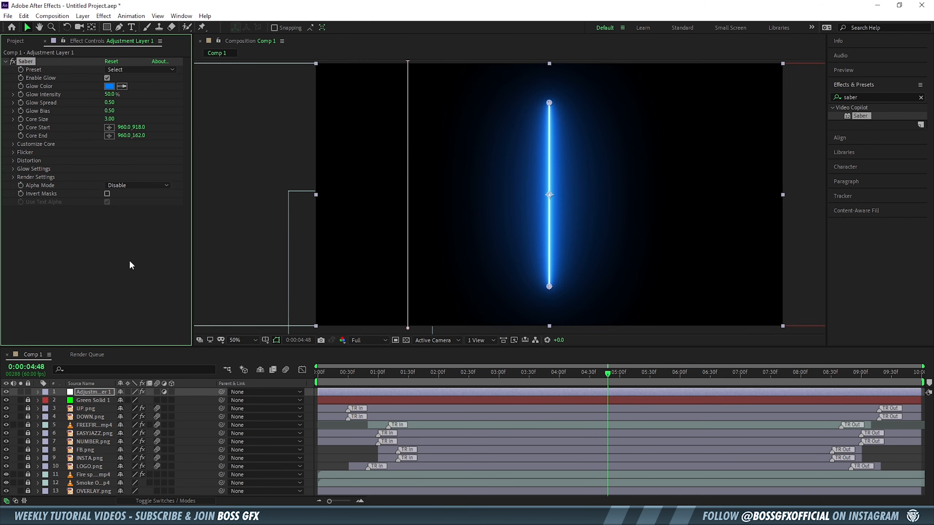
click(164, 393)
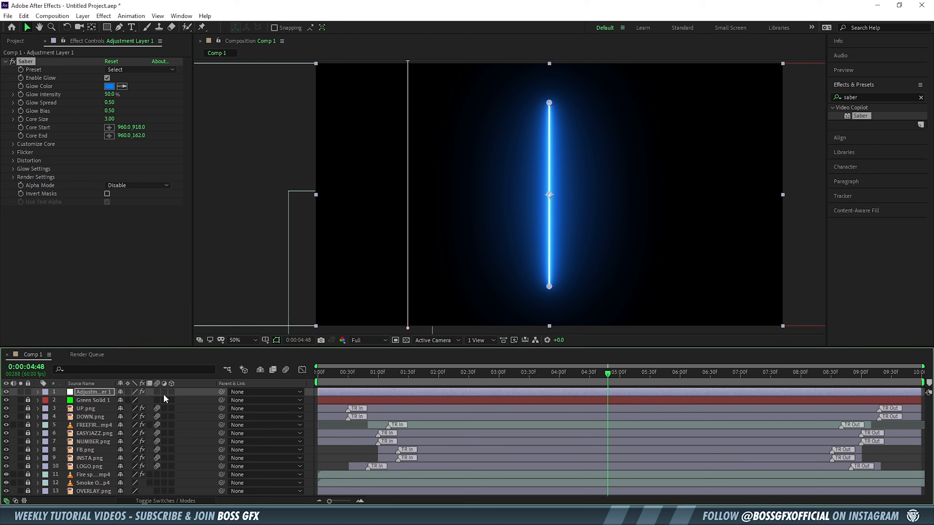
Set Saber's Core Type to Layer Masks so the glow follows the drawn path
click(13, 143)
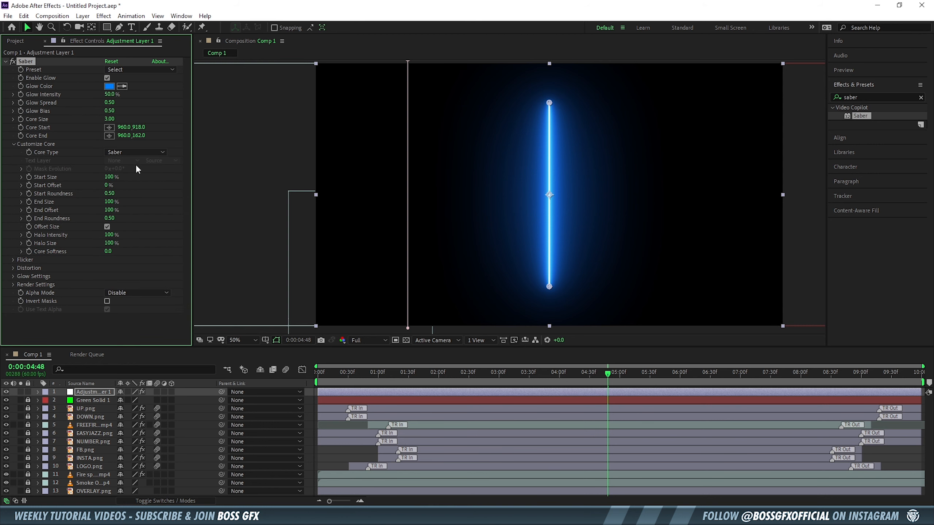
click(149, 152)
click(155, 174)
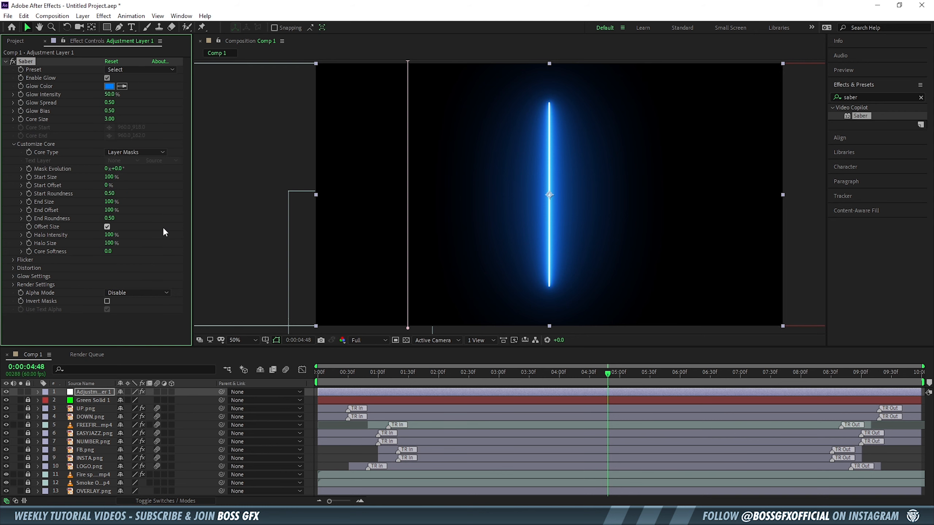
Set Saber's Composite Settings to Transparent in its render settings
click(12, 285)
scroll(110, 287, down, 2)
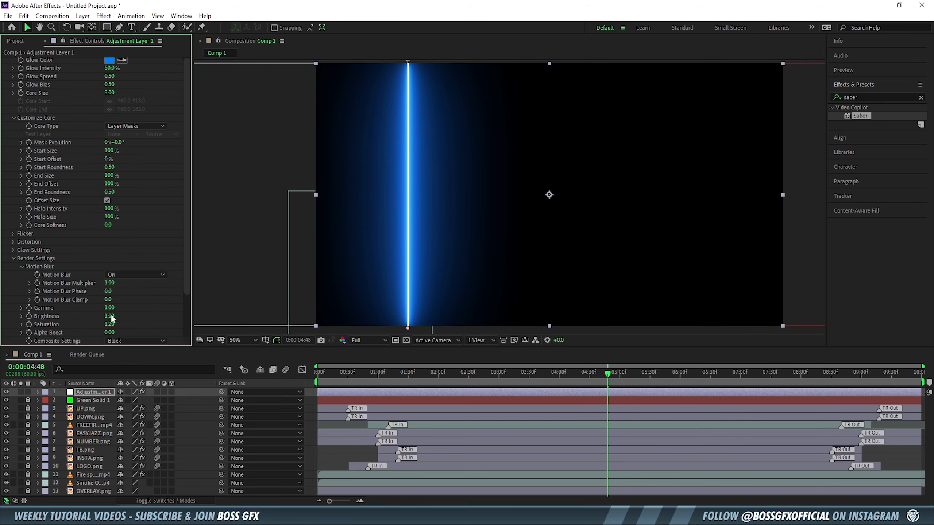
click(145, 341)
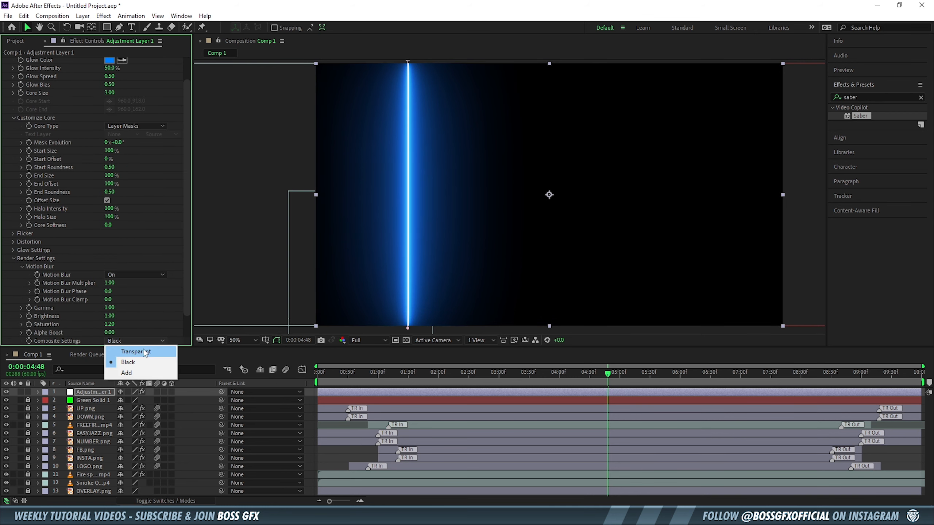
click(146, 352)
click(13, 258)
Change Saber's glow color to golden yellow and set its Glow Intensity to 10%
click(109, 86)
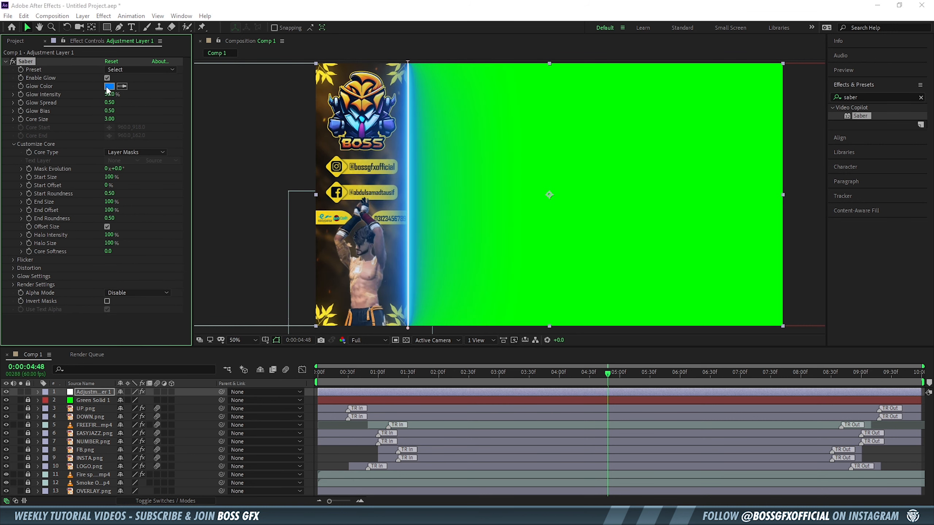
drag(591, 256, 592, 300)
key(Return)
click(111, 95)
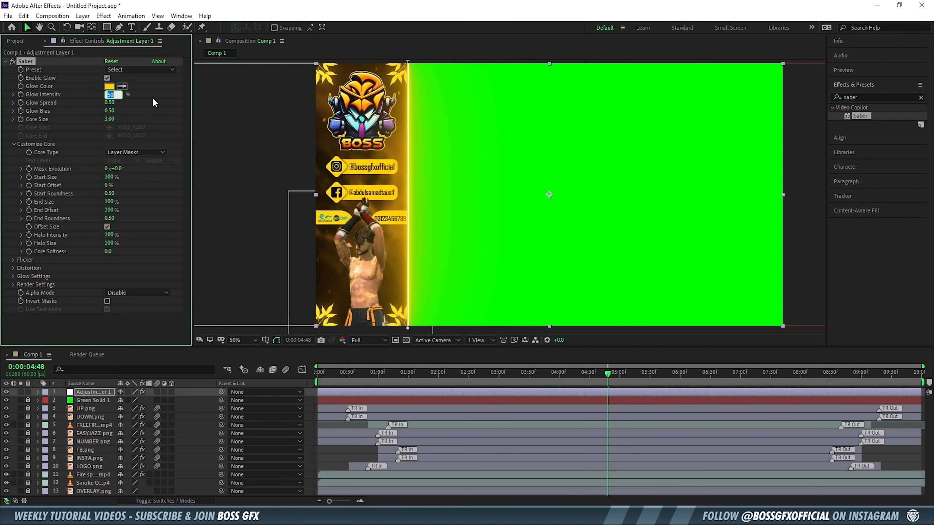
text(10)
key(Return)
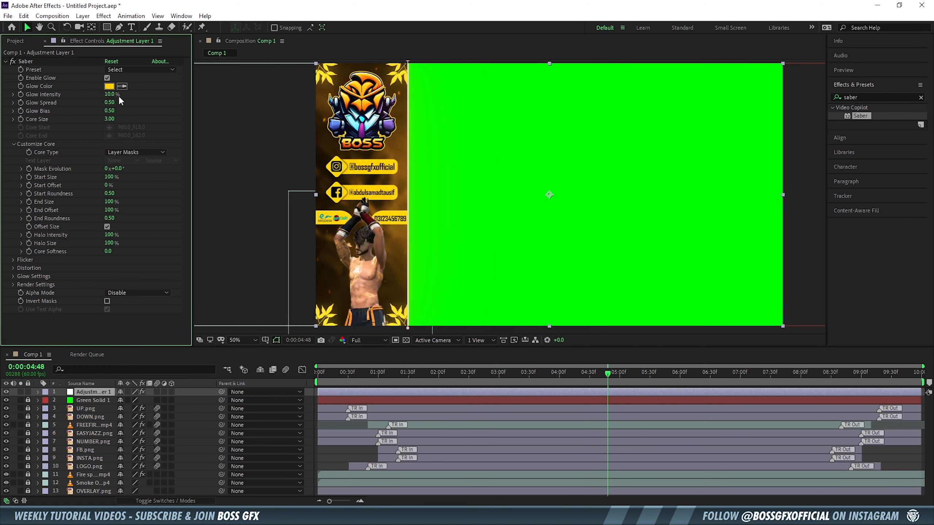
Animate Saber's Mask Evolution from 0 at the start of Comp 1 to 3 revolutions at its end
drag(431, 373, 288, 376)
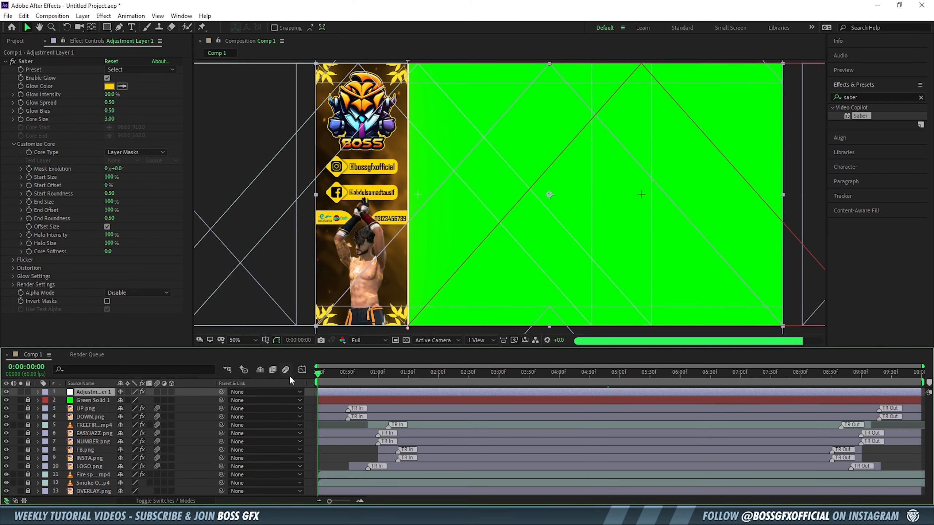
click(29, 168)
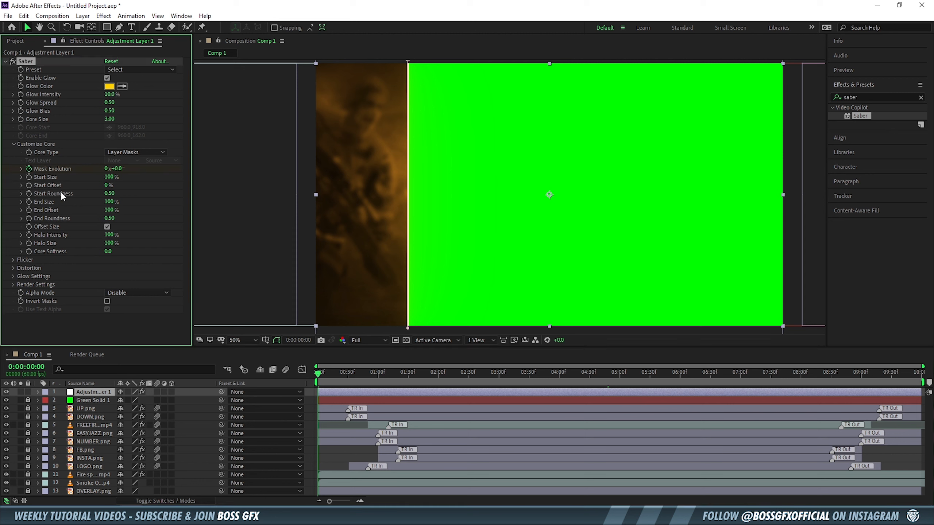
drag(319, 378, 920, 374)
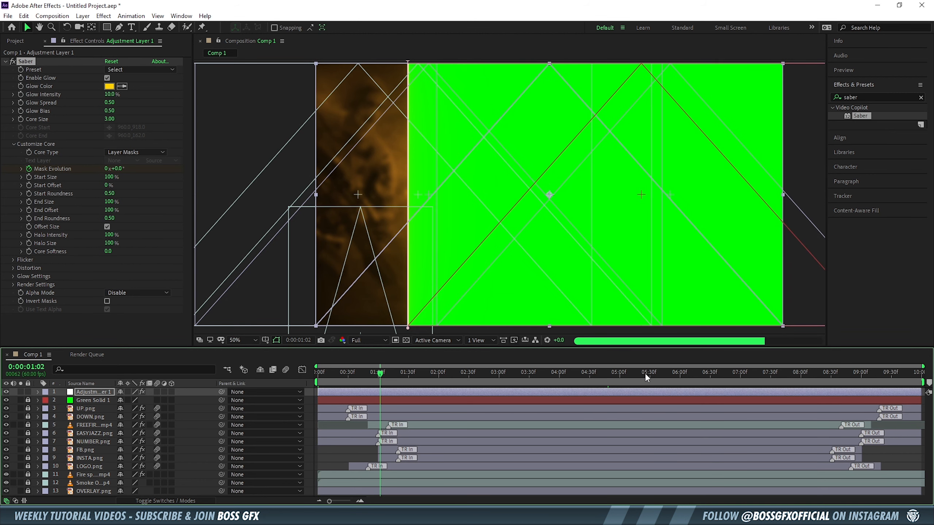
click(110, 169)
text(3)
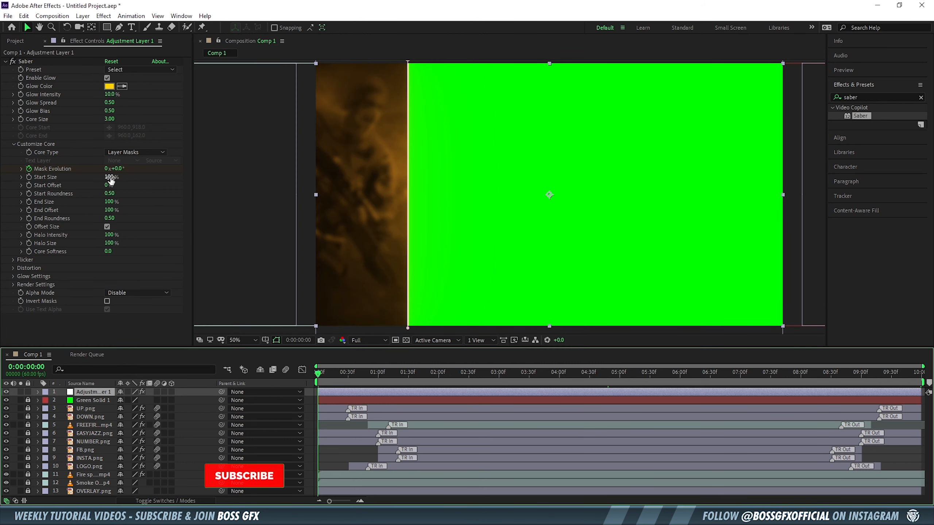
Set Saber's Start Size to 0%
click(111, 177)
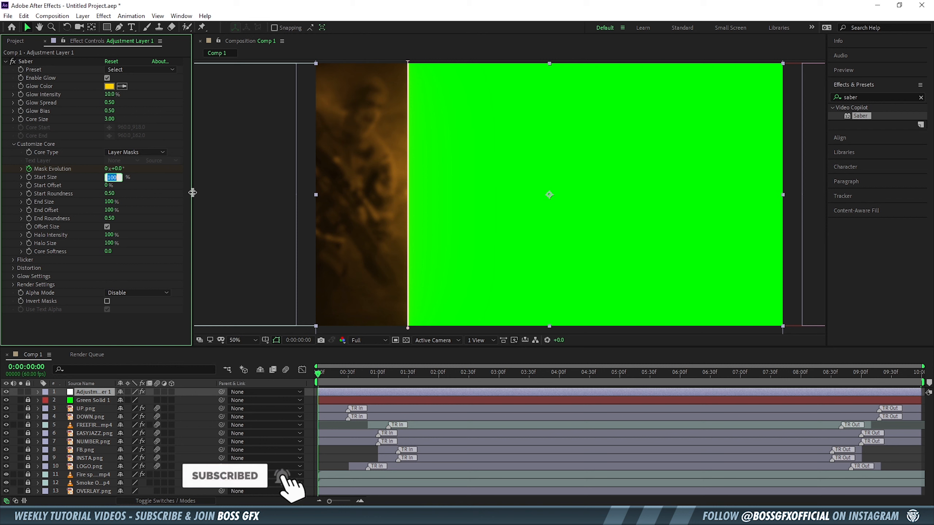
text(0)
key(Return)
Set Saber's Flicker Intensity to 100% and its Flicker Speed to 5
click(14, 260)
click(107, 268)
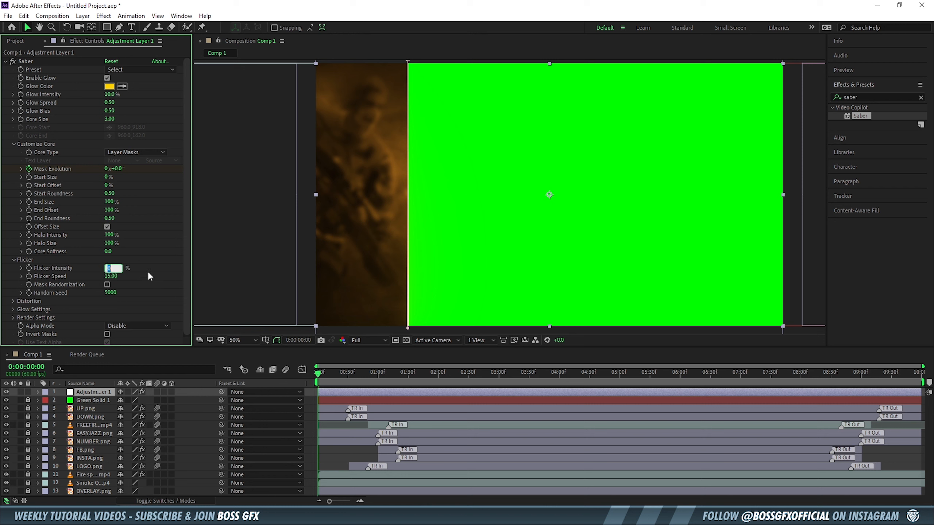
text(100)
key(Tab)
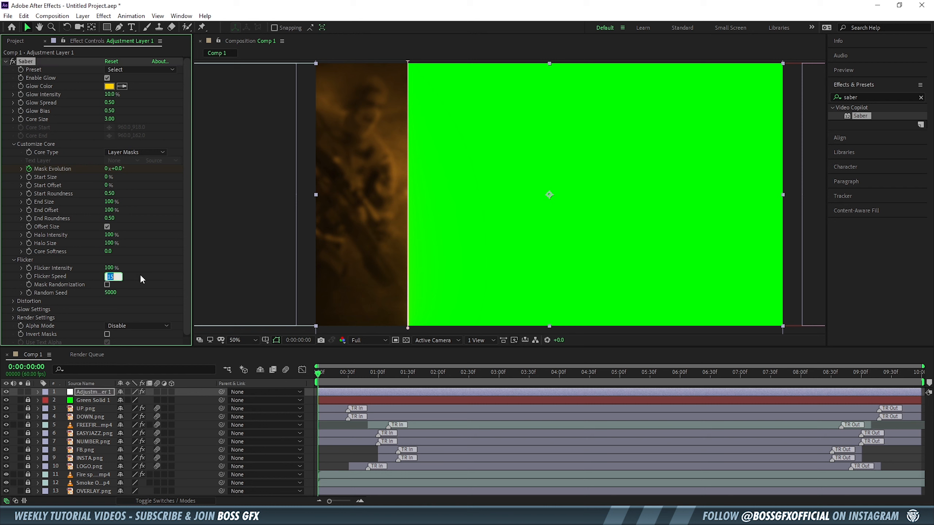
text(5)
Preview the animated glow line over time and lock the adjustment layer
drag(440, 376, 544, 376)
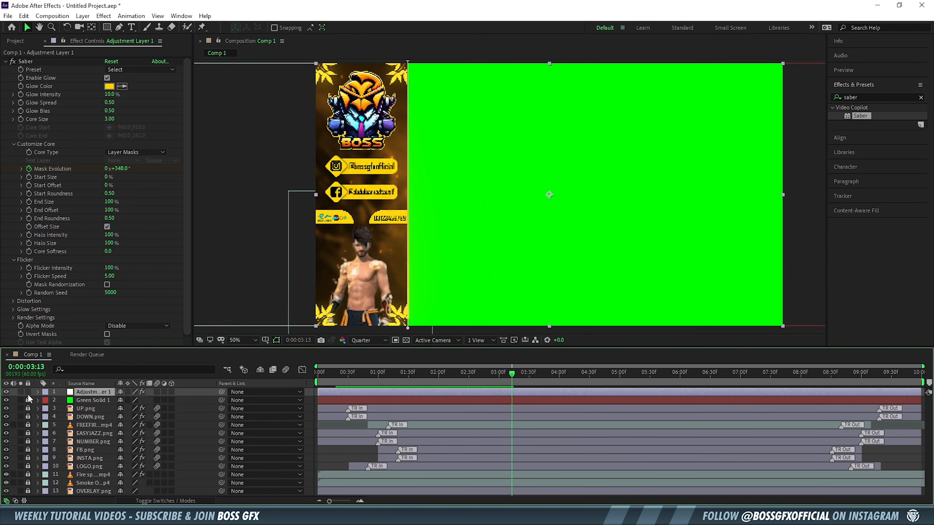
click(28, 393)
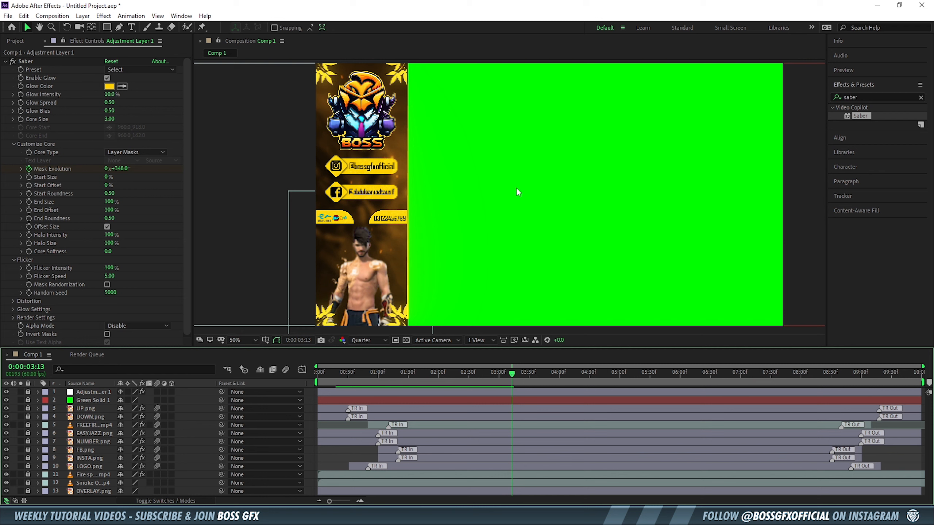
Add Comp 1 to the render queue and select the composition among the project items
click(53, 18)
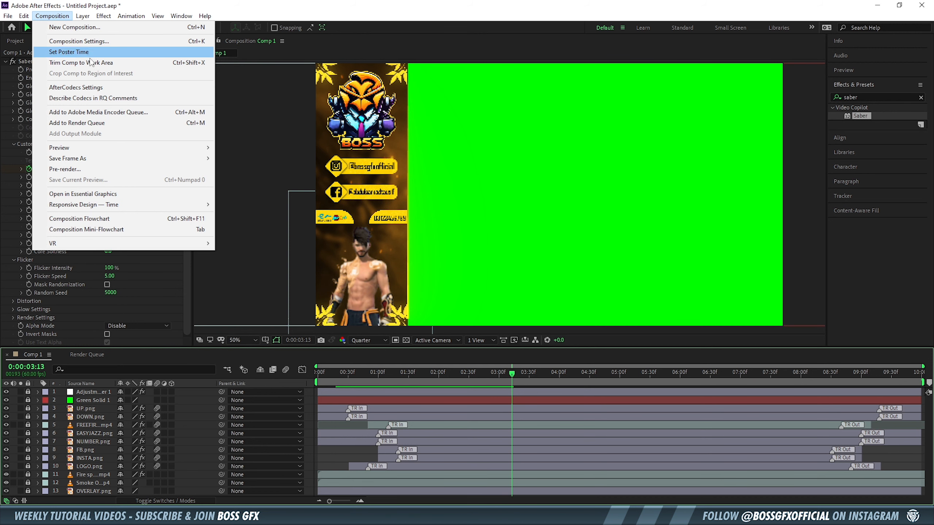
click(118, 123)
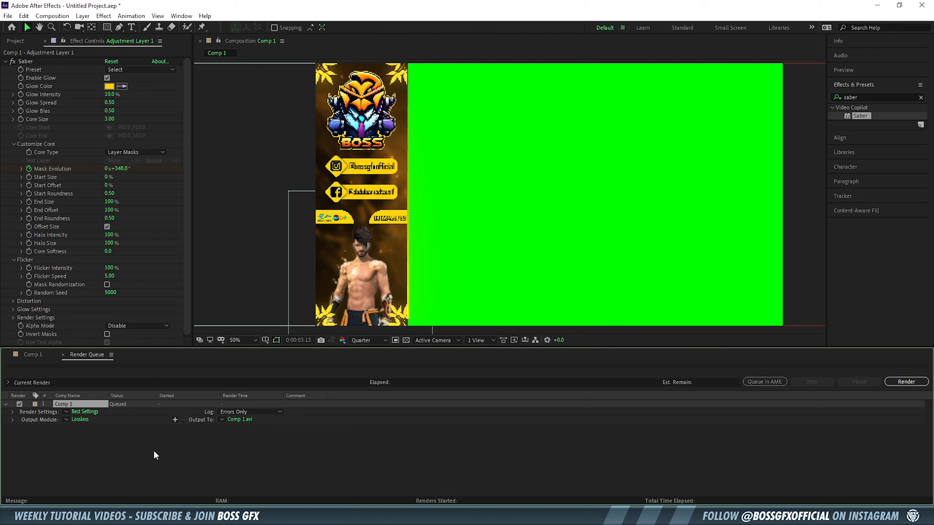
click(15, 40)
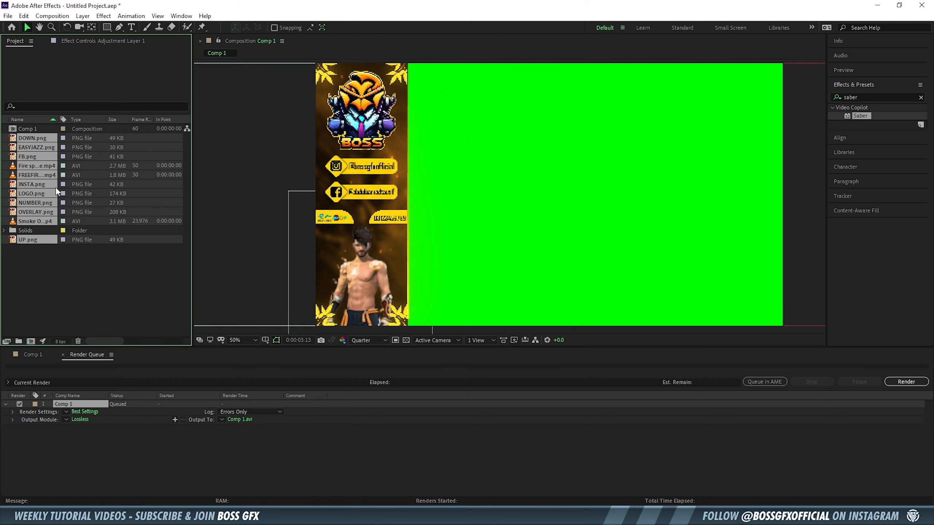
click(27, 129)
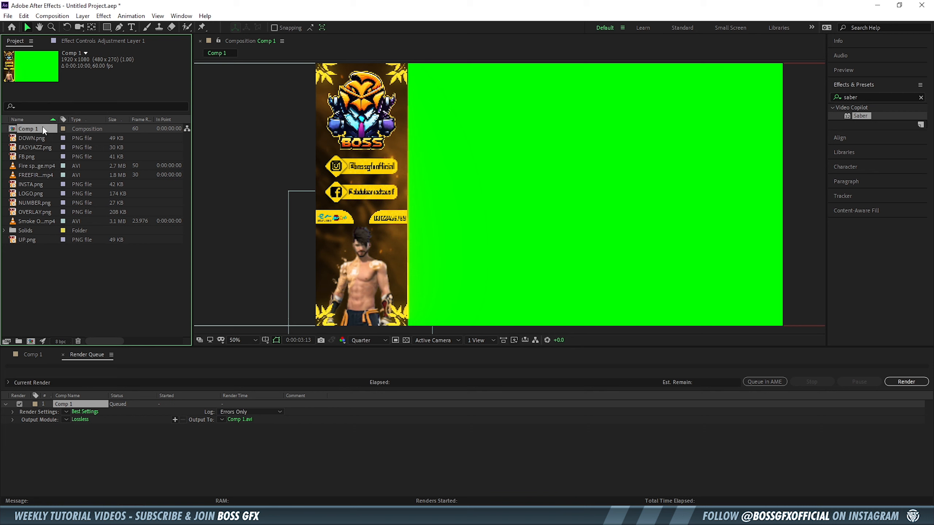
Set the queued Comp 1 output module's format to AfterCodecs .mp4 and accept its default H.264 (x264) encoding options
click(83, 420)
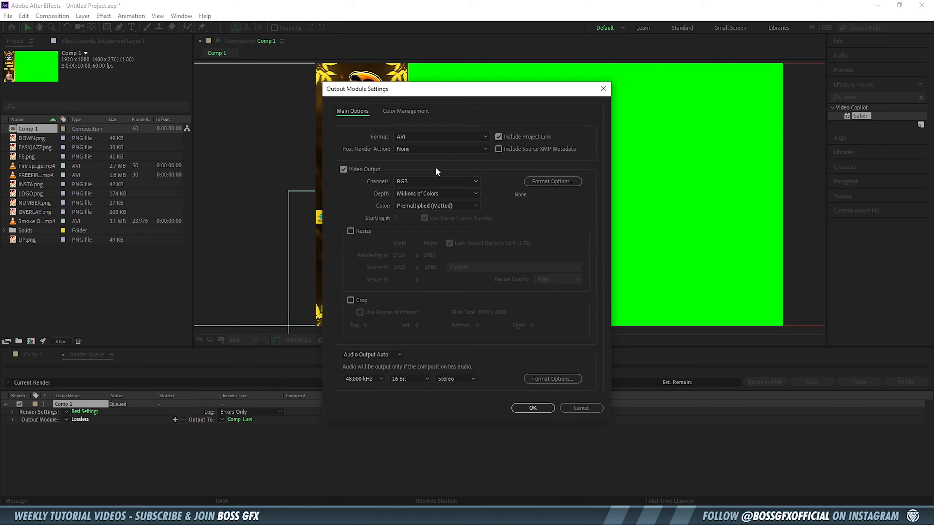
click(452, 139)
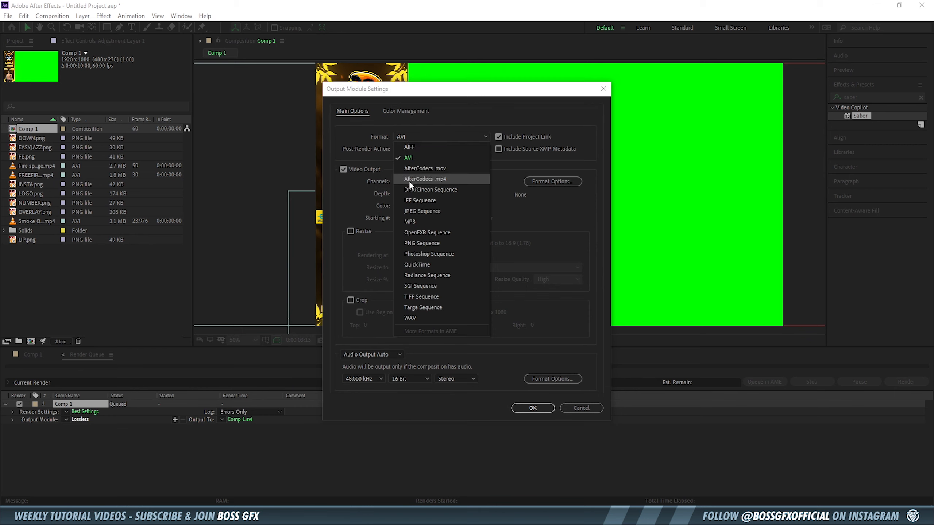
click(454, 181)
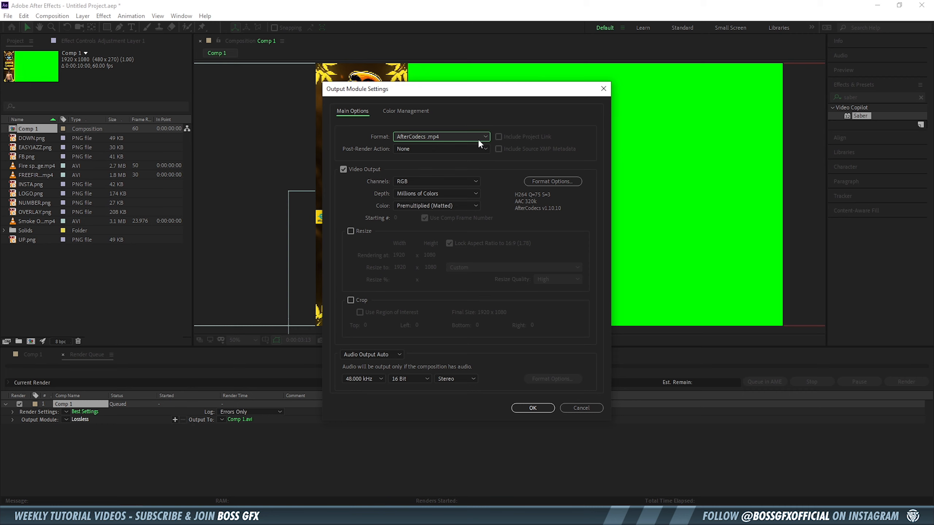
click(542, 182)
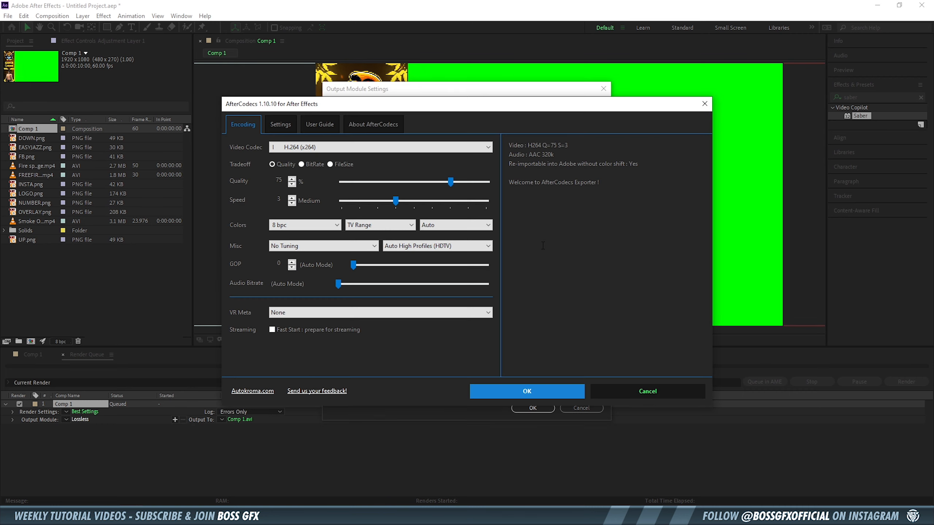
mouse_move(331, 191)
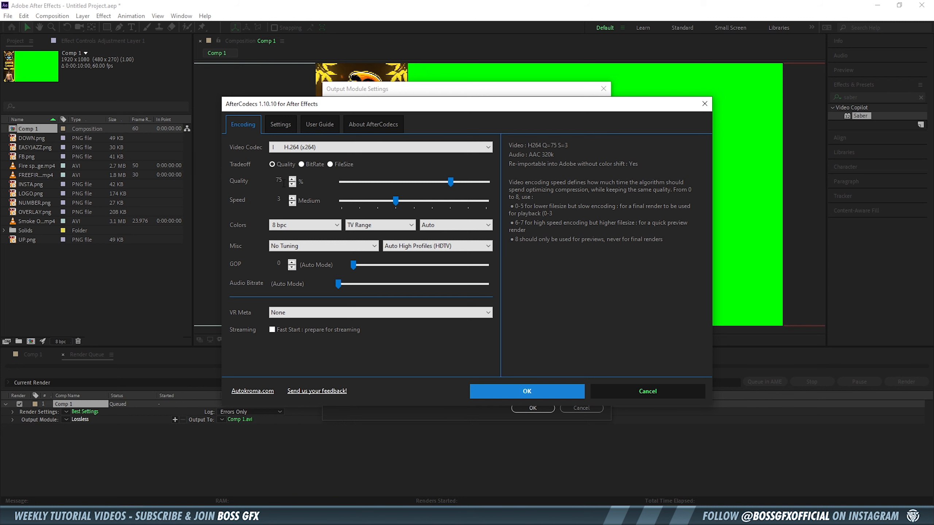
click(524, 393)
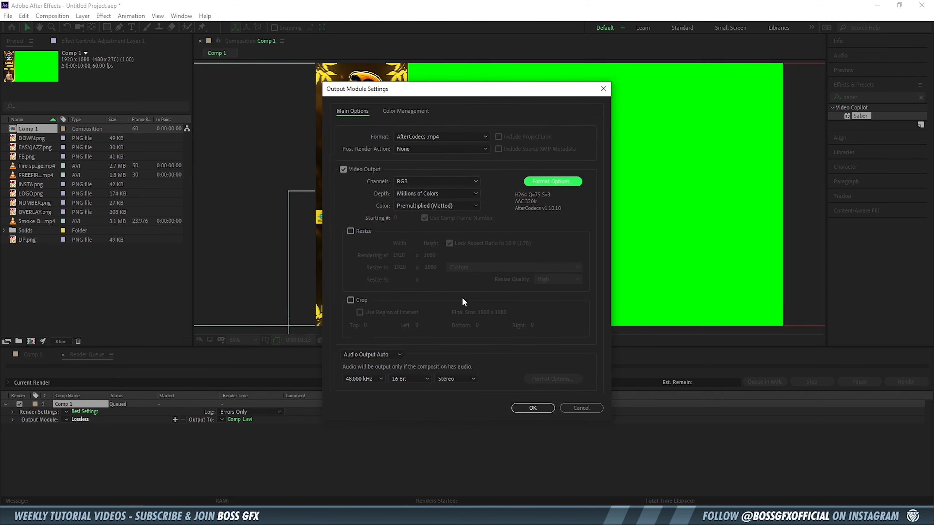
Set the output module's audio to Audio Output Off and apply the output settings
click(398, 355)
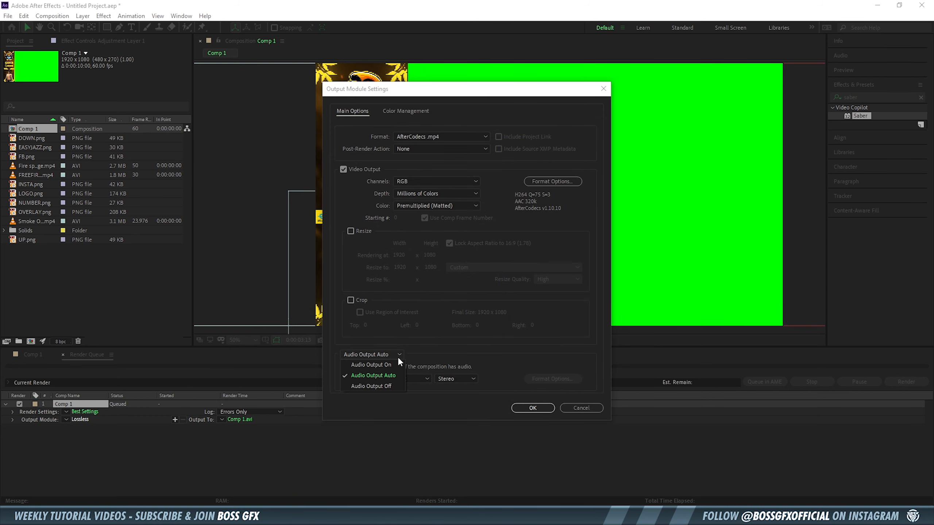
click(389, 386)
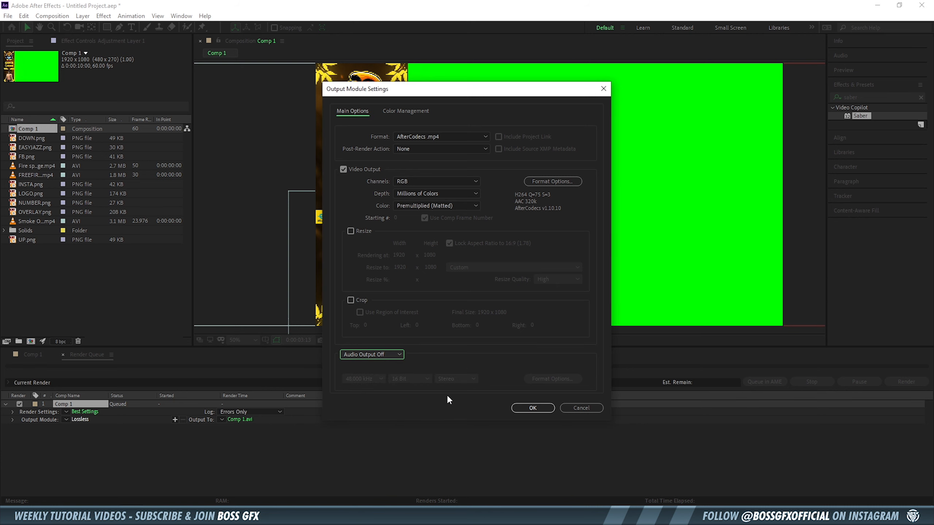
click(534, 408)
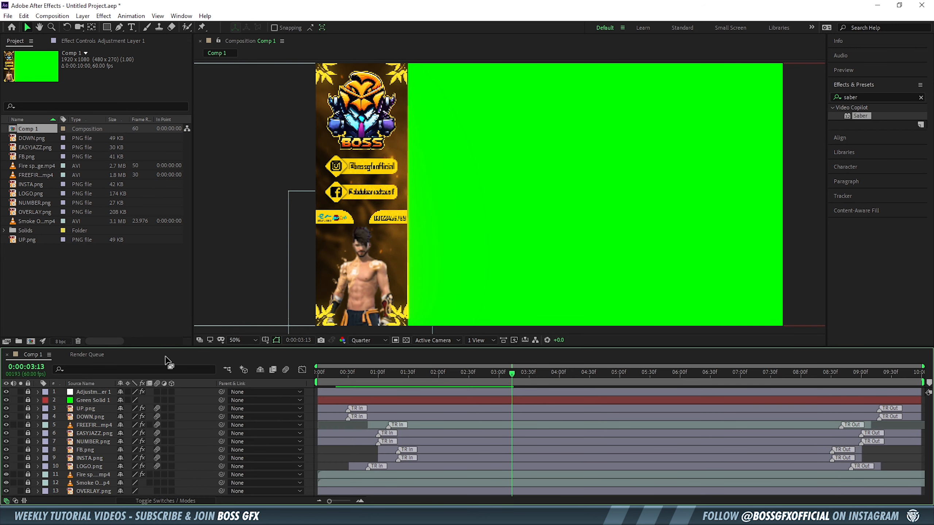
Preview the finished overlay animation in Comp 1 from the first frame
key(Home)
key(space)
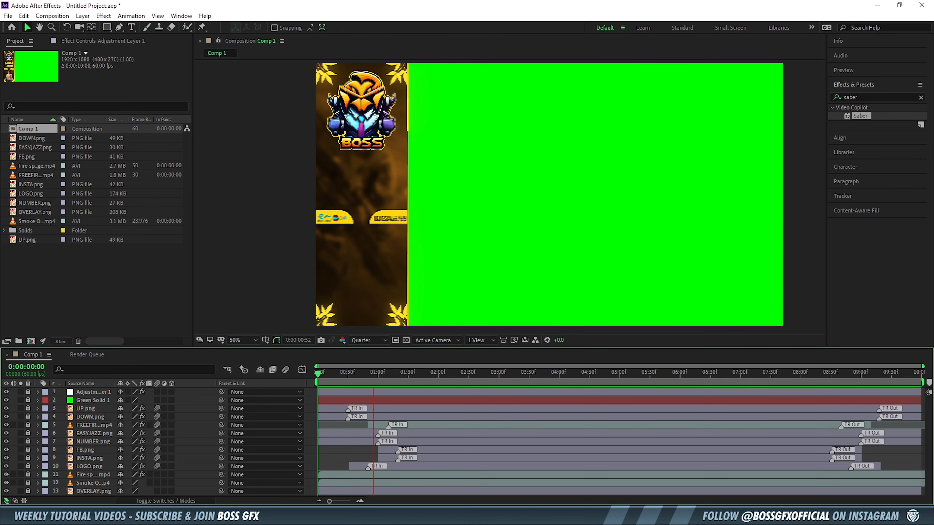